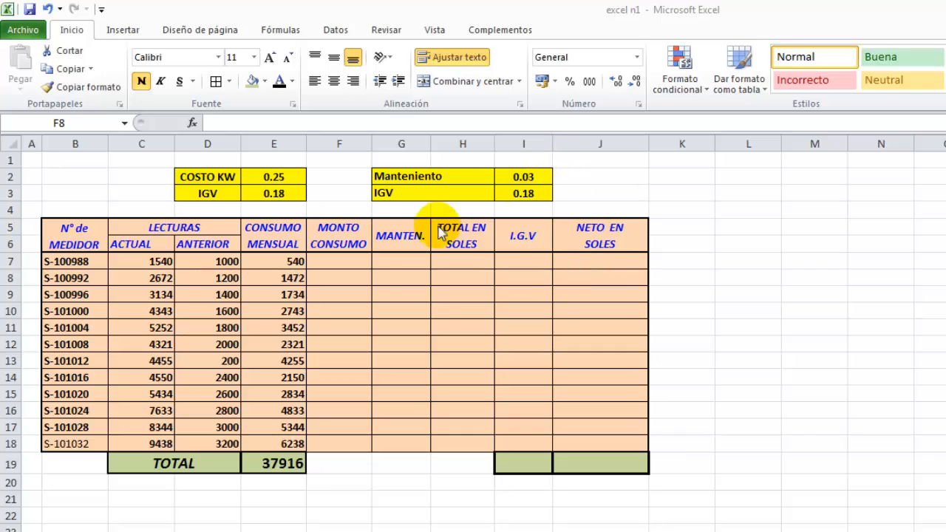
Clear the existing monthly consumption formulas from E7:E18, leaving the TOTAL row intact.
{"action": "left_click", "coordinate": [341, 277]}
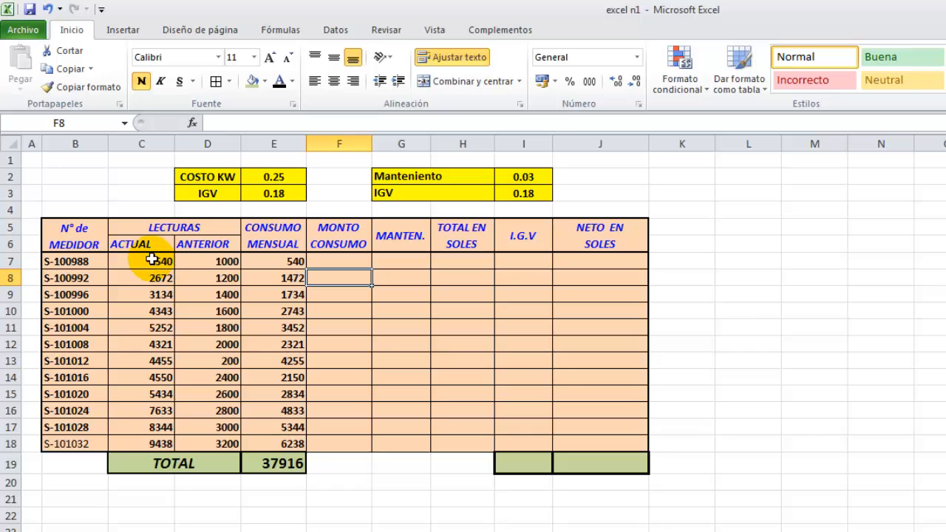
{"action": "left_click_drag", "start_coordinate": [137, 263], "coordinate": [142, 443]}
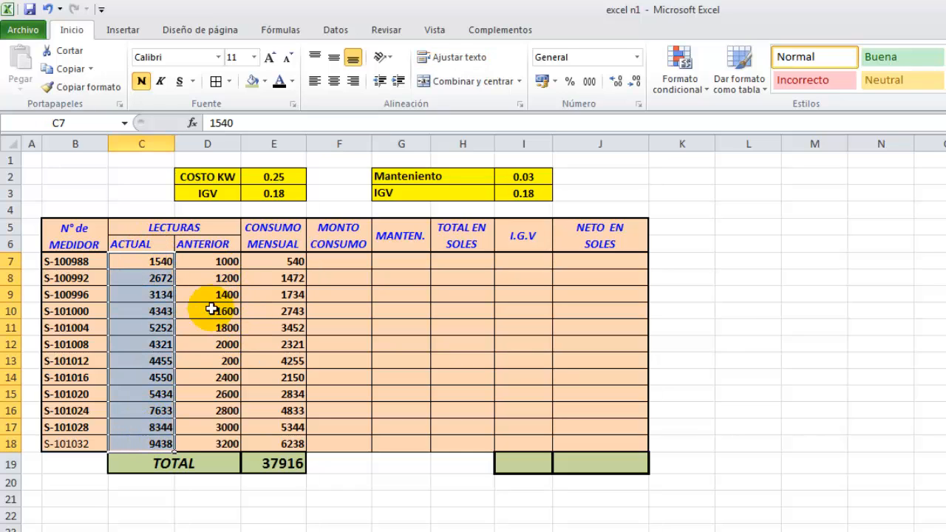
{"action": "left_click", "coordinate": [287, 262]}
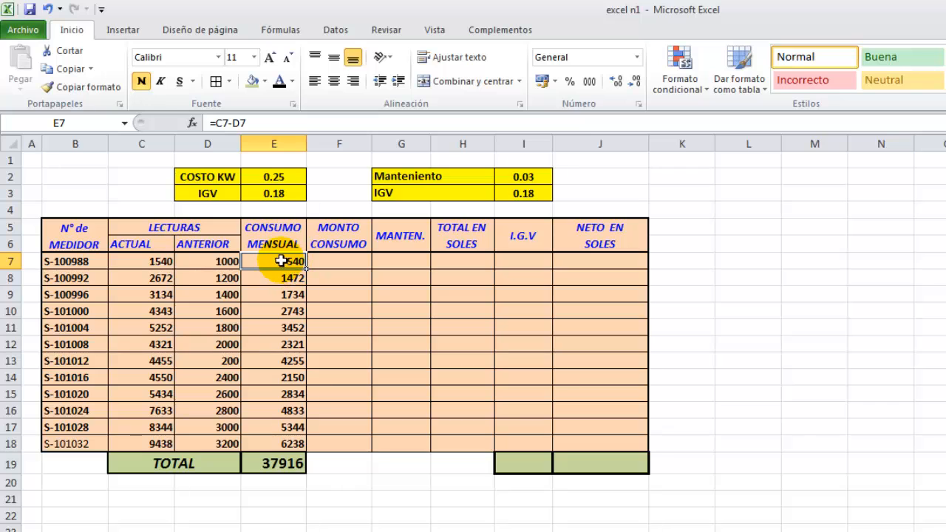
{"action": "left_click_drag", "start_coordinate": [281, 263], "coordinate": [292, 442]}
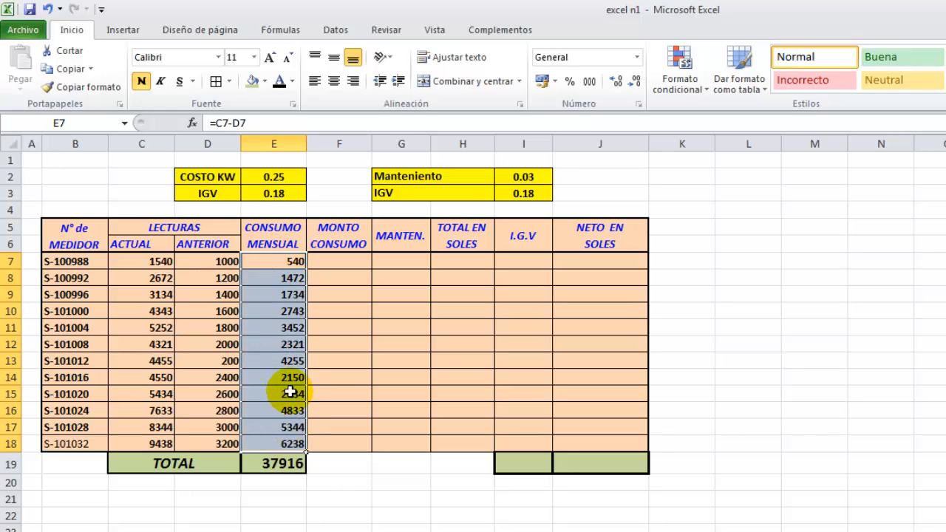
{"action": "key", "text": "Delete"}
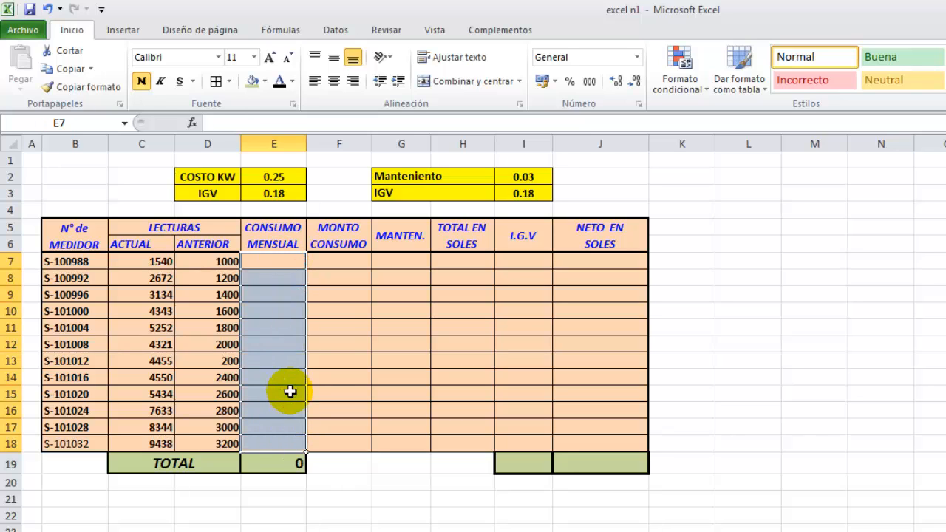
{"action": "left_click", "coordinate": [298, 310]}
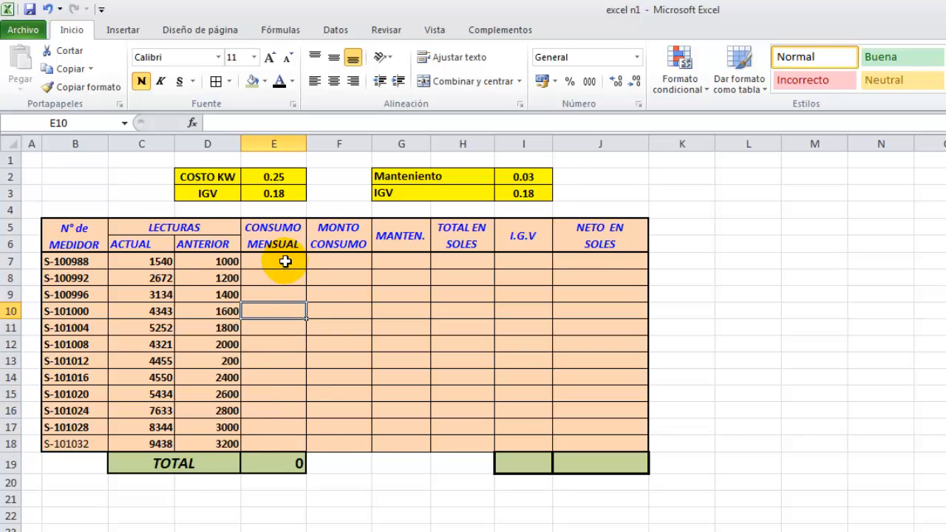
Apply the custom number format "0 kw" to the CONSUMO MENSUAL cells E7:E18.
{"action": "left_click_drag", "start_coordinate": [285, 261], "coordinate": [267, 446]}
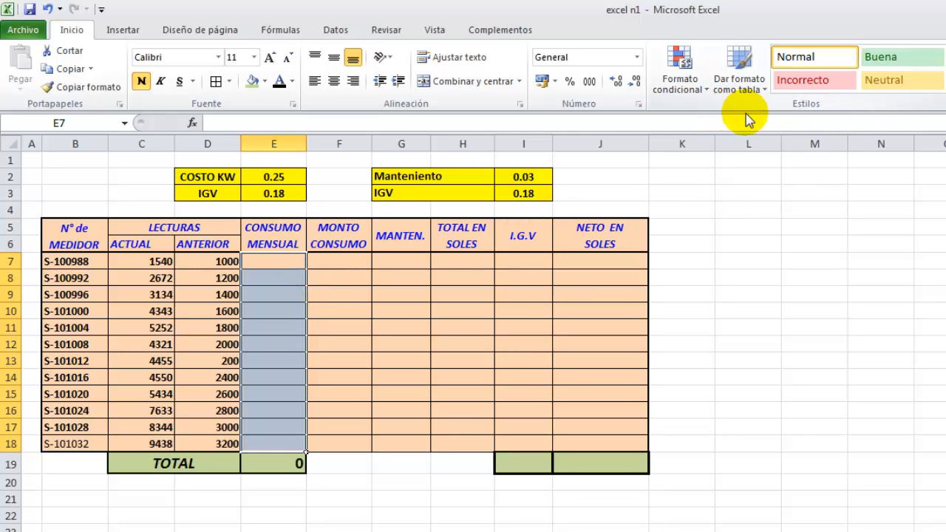
{"action": "left_click", "coordinate": [636, 57]}
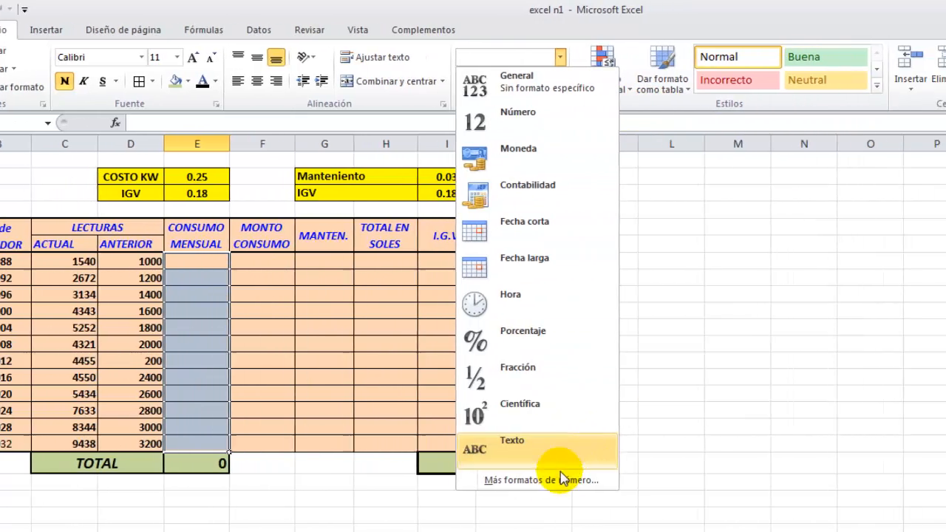
{"action": "left_click", "coordinate": [548, 480]}
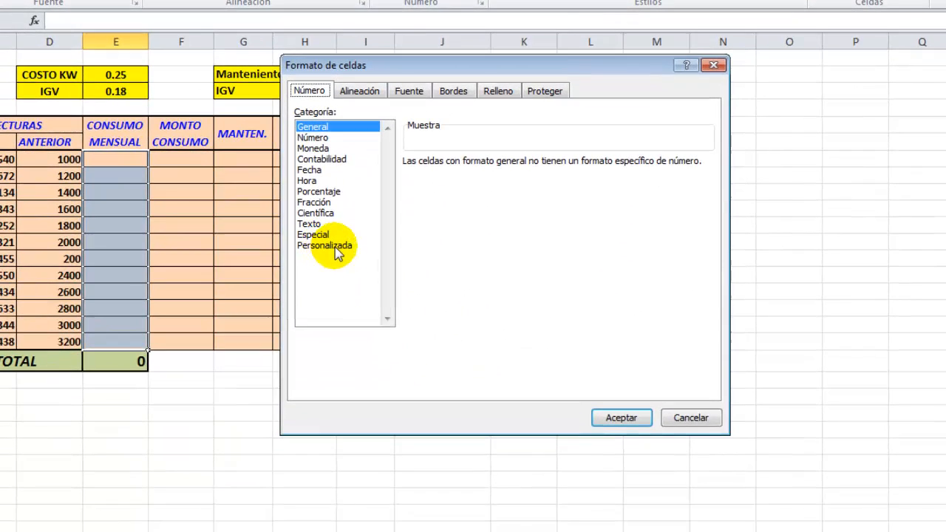
{"action": "left_click", "coordinate": [335, 247]}
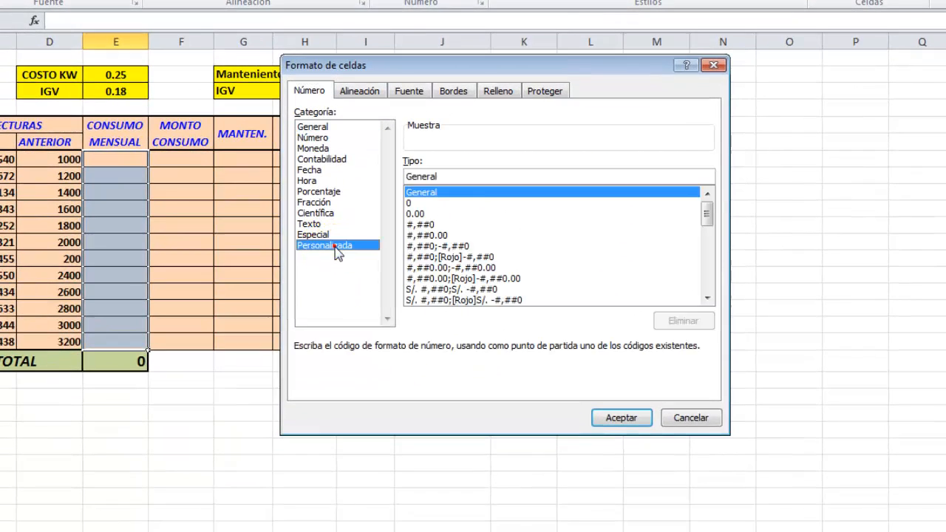
{"action": "left_click", "coordinate": [413, 203]}
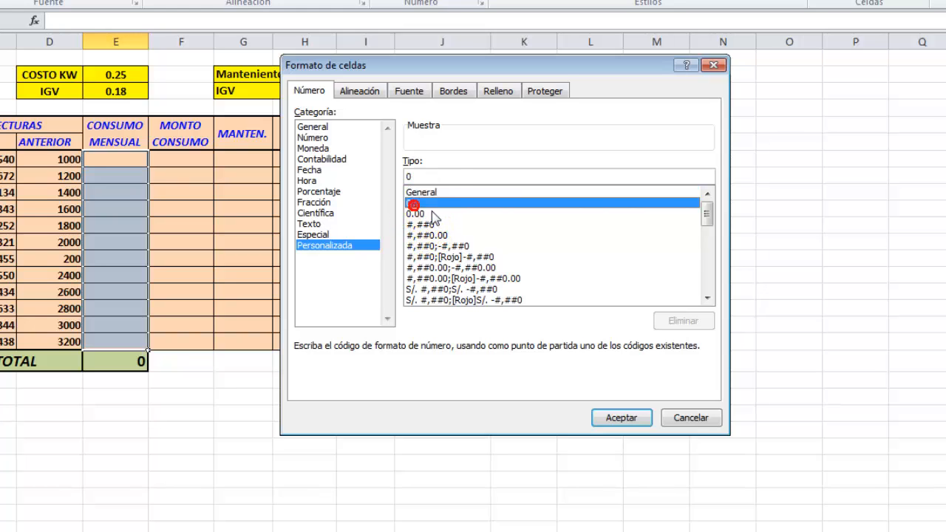
{"action": "left_click", "coordinate": [484, 174]}
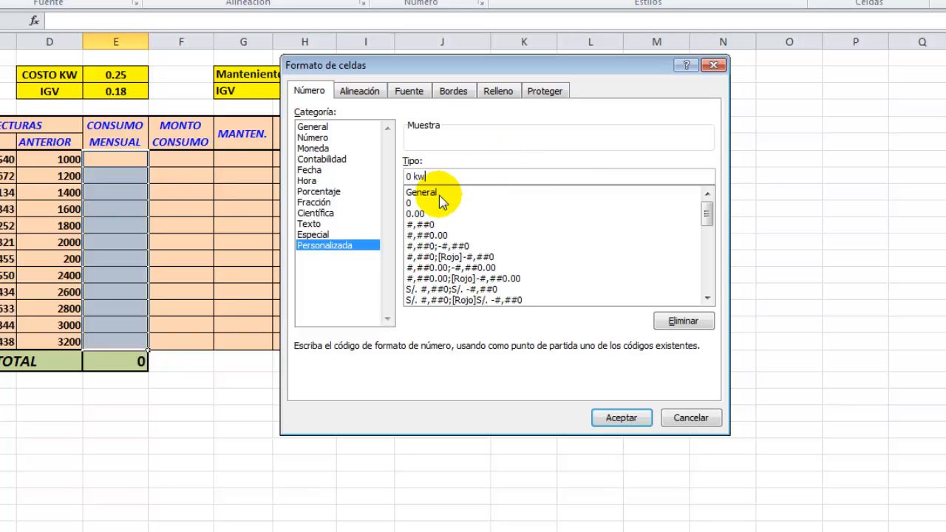
{"action": "left_click", "coordinate": [621, 419]}
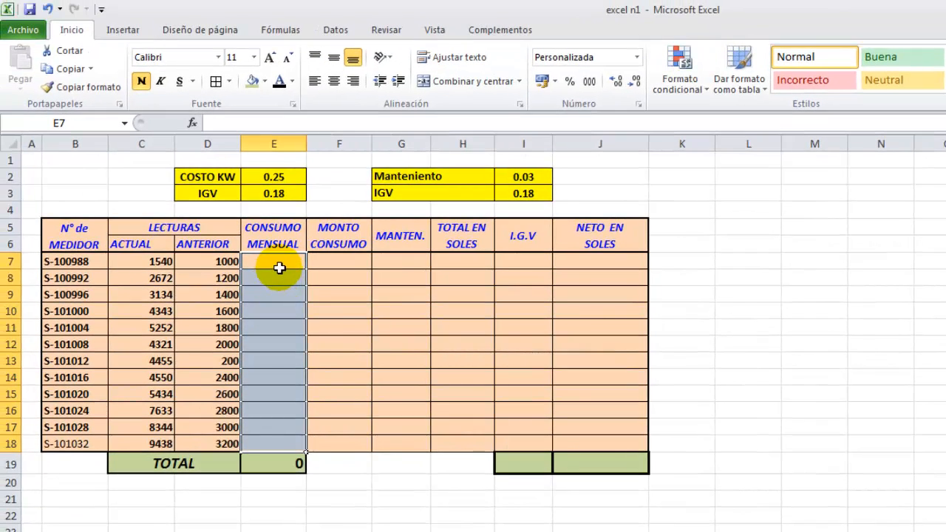
Calculate the first meter's monthly consumption in E7 with the formula =C7-D7.
{"action": "left_click", "coordinate": [280, 268]}
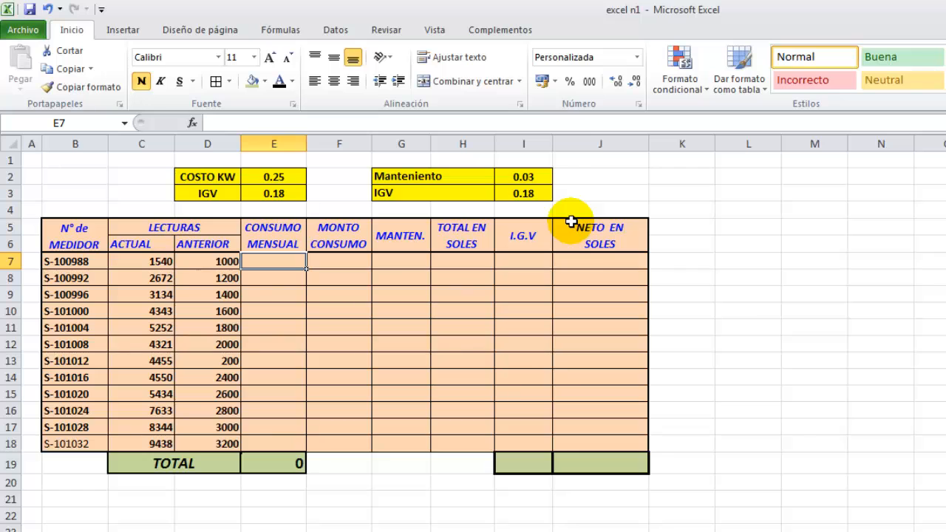
{"action": "type", "text": "="}
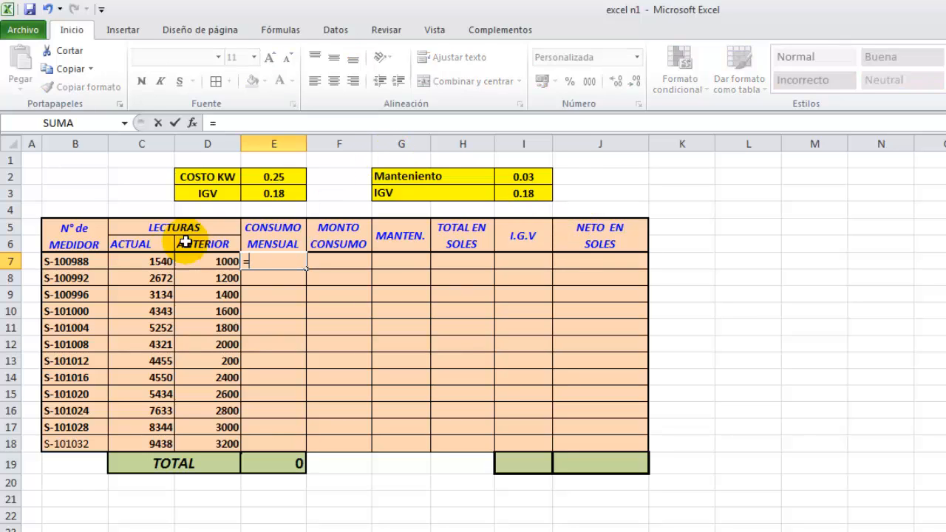
{"action": "left_click", "coordinate": [145, 260]}
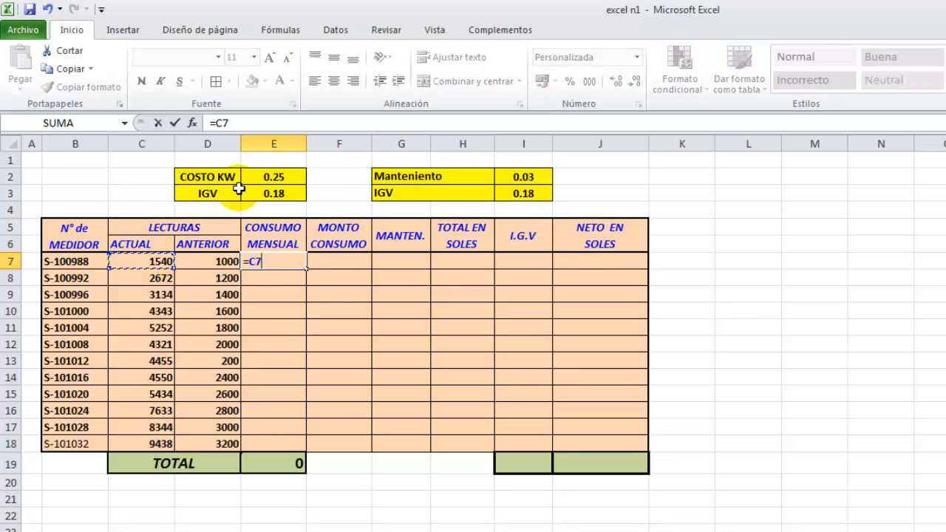
{"action": "type", "text": "-"}
{"action": "left_click", "coordinate": [207, 259]}
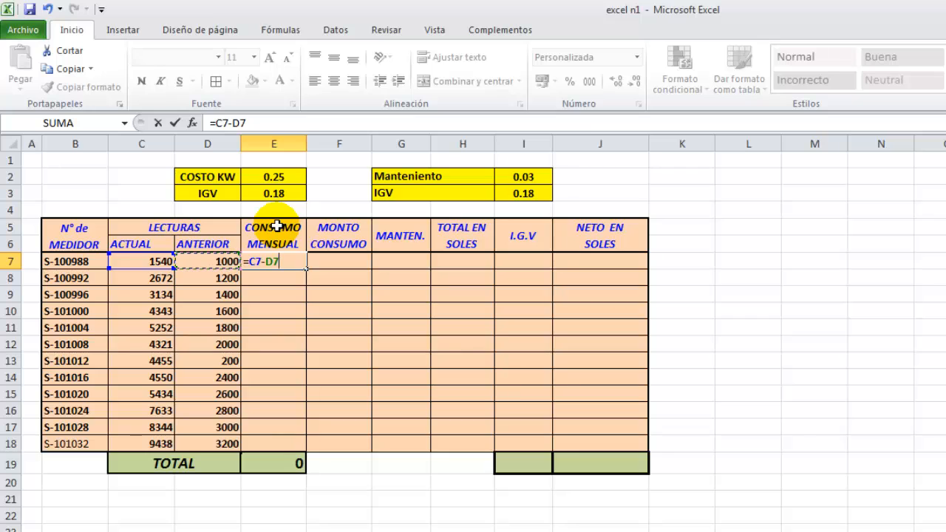
{"action": "key", "text": "Return"}
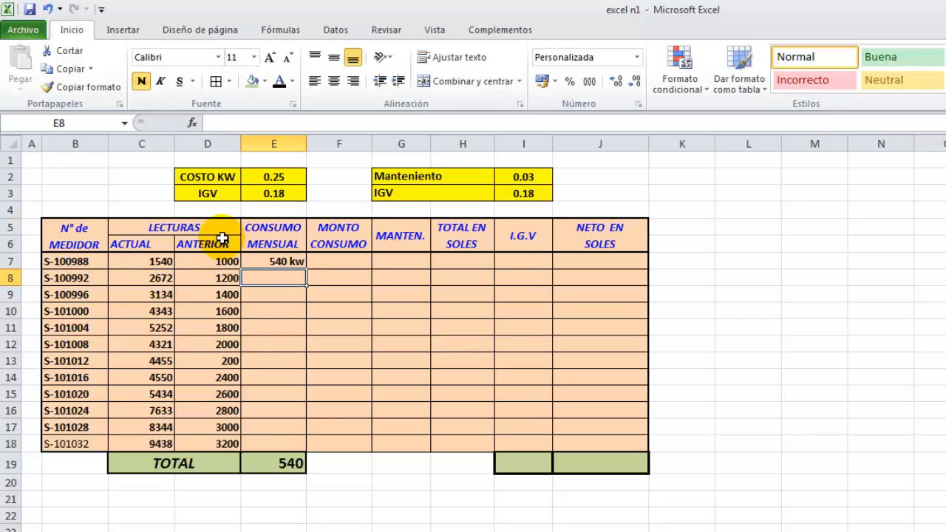
Fill the consumption formula from E7 down to E11 and check the cell references used in E11.
{"action": "left_click", "coordinate": [289, 262]}
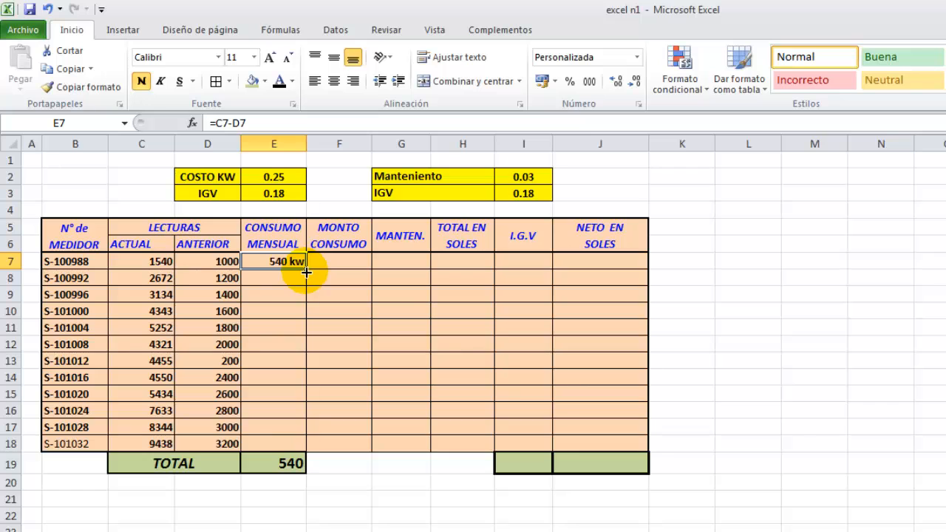
{"action": "left_click_drag", "start_coordinate": [306, 269], "coordinate": [309, 336]}
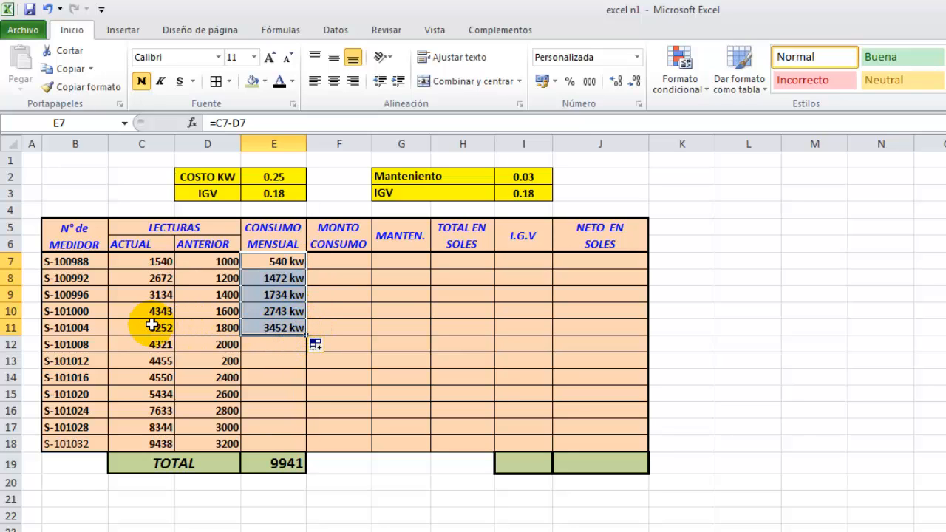
{"action": "double_click", "coordinate": [266, 328]}
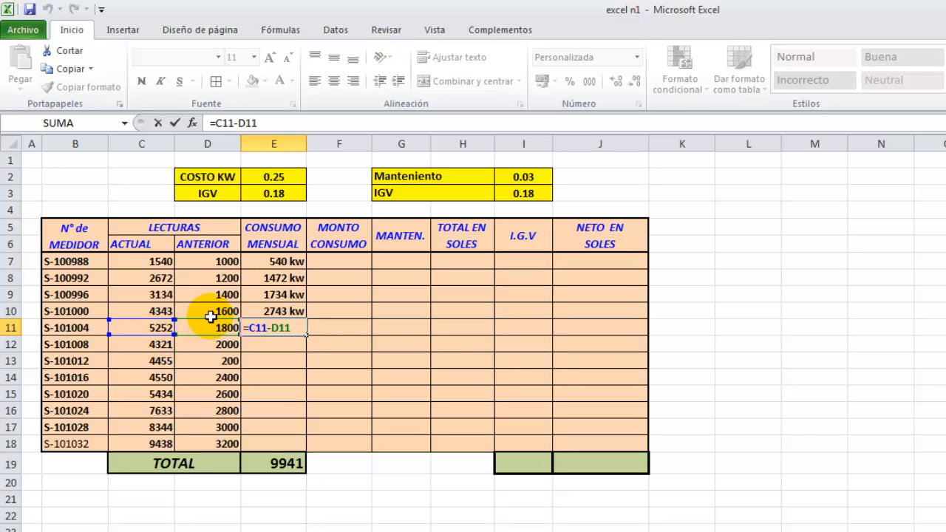
{"action": "key", "text": "Return"}
Extend the consumption formula from E11 to E12 and check the references in the copied formula.
{"action": "left_click", "coordinate": [287, 327]}
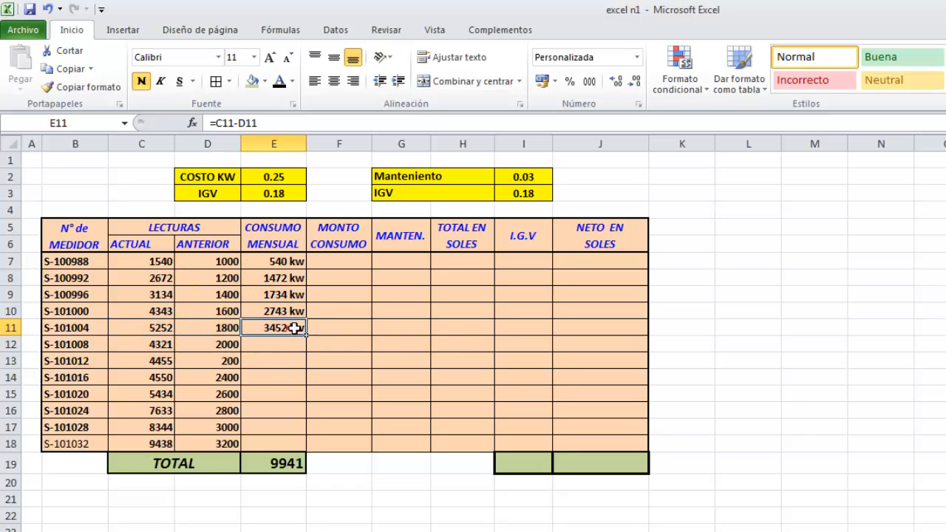
{"action": "left_click_drag", "start_coordinate": [306, 336], "coordinate": [306, 351]}
{"action": "left_click", "coordinate": [269, 346]}
{"action": "double_click", "coordinate": [269, 345]}
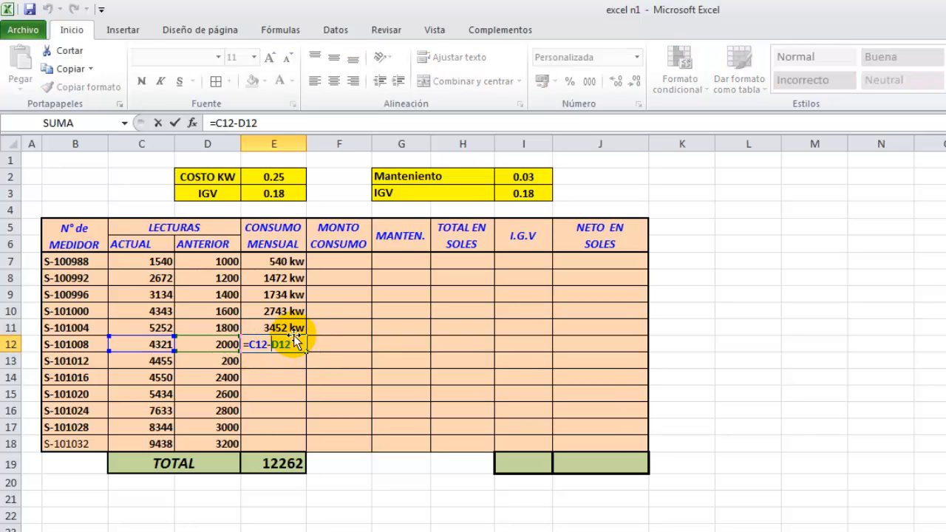
{"action": "key", "text": "Return"}
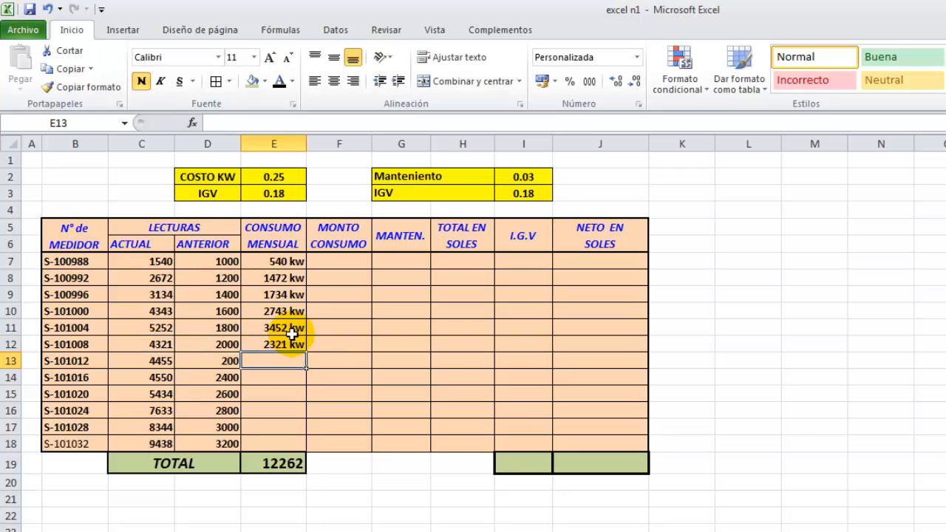
Fill the consumption formula from E12 down to E18 for the remaining meters.
{"action": "left_click", "coordinate": [287, 345]}
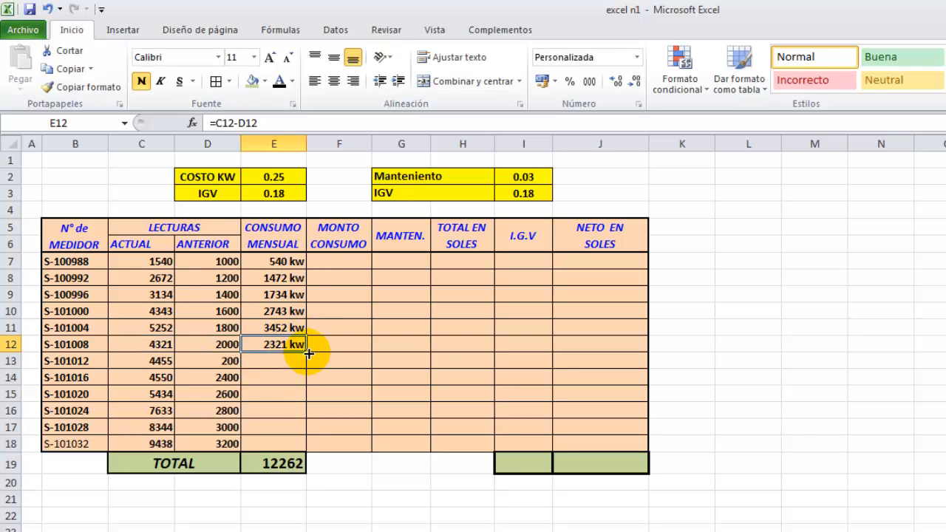
{"action": "left_click_drag", "start_coordinate": [308, 354], "coordinate": [298, 449]}
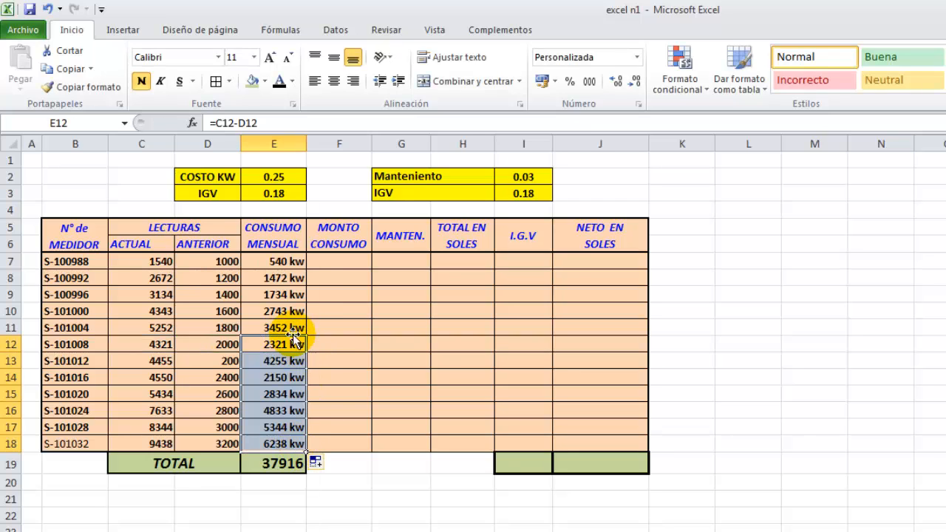
{"action": "left_click", "coordinate": [289, 275]}
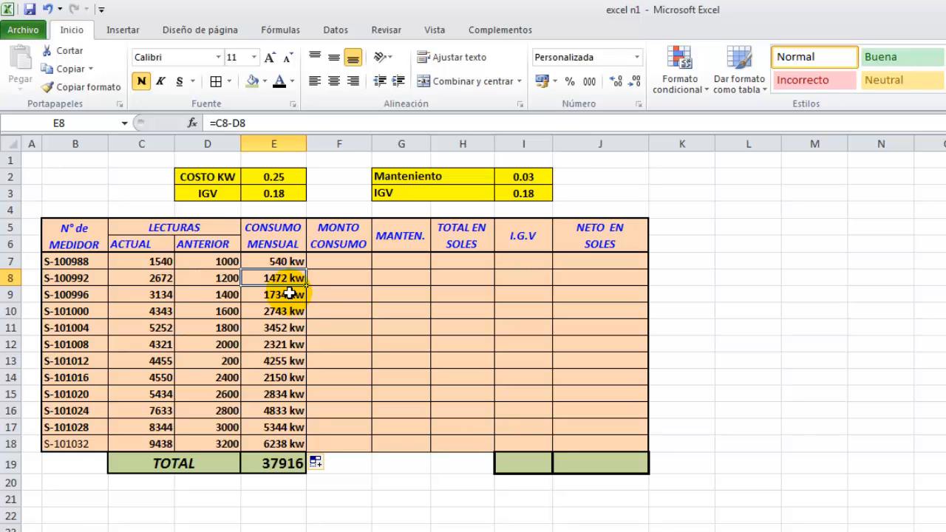
Calculate the first meter's MONTO CONSUMO in F7 with the formula =E7*E2 and review the cells it uses.
{"action": "left_click", "coordinate": [343, 260]}
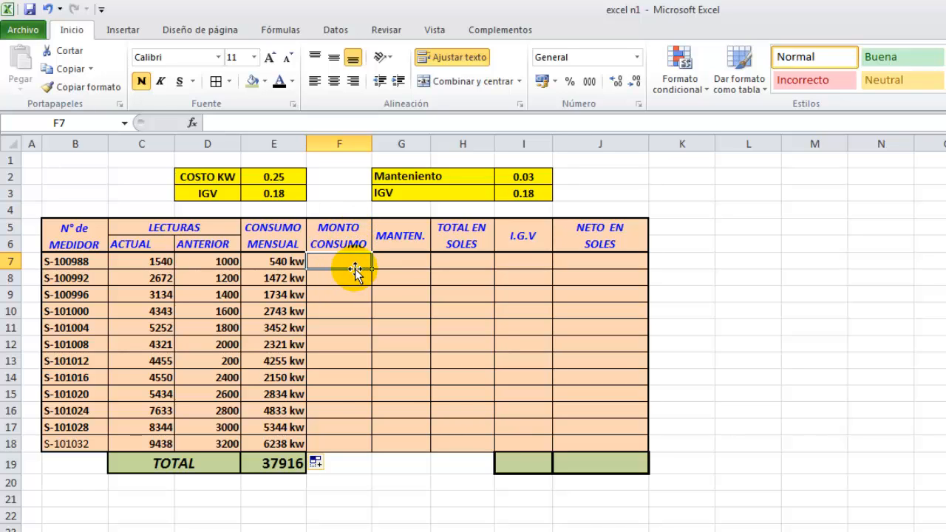
{"action": "type", "text": "="}
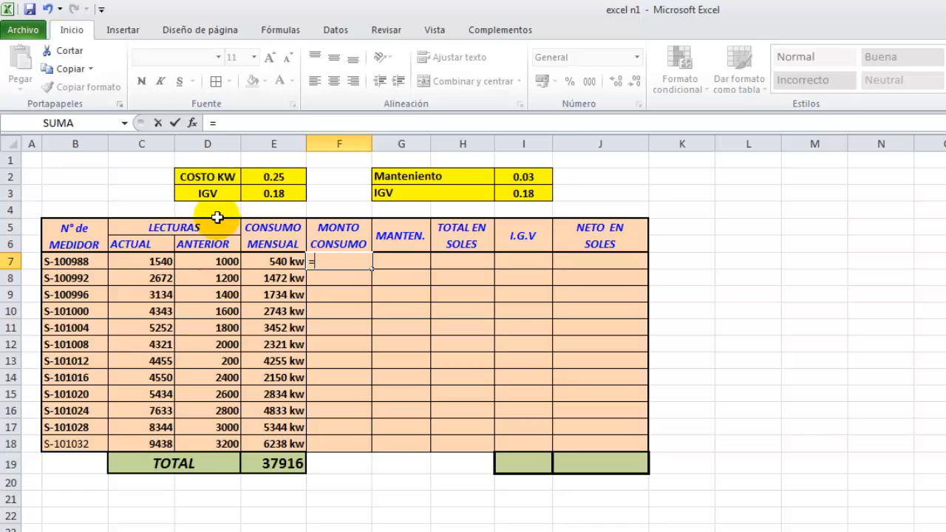
{"action": "left_click", "coordinate": [296, 260]}
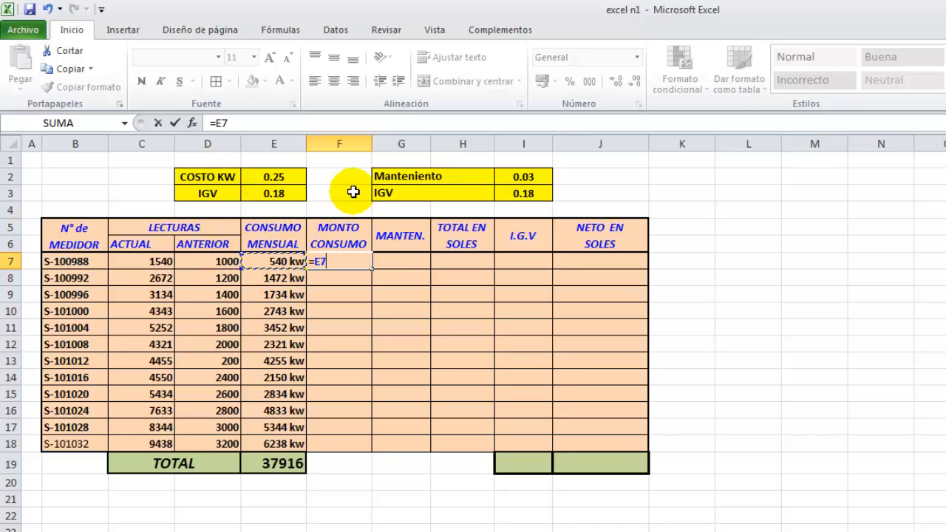
{"action": "type", "text": "*"}
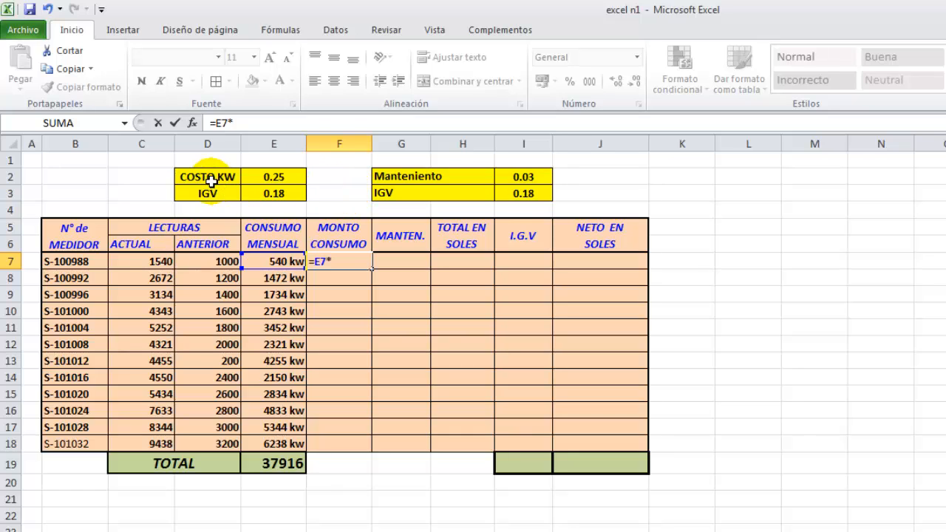
{"action": "left_click", "coordinate": [280, 179]}
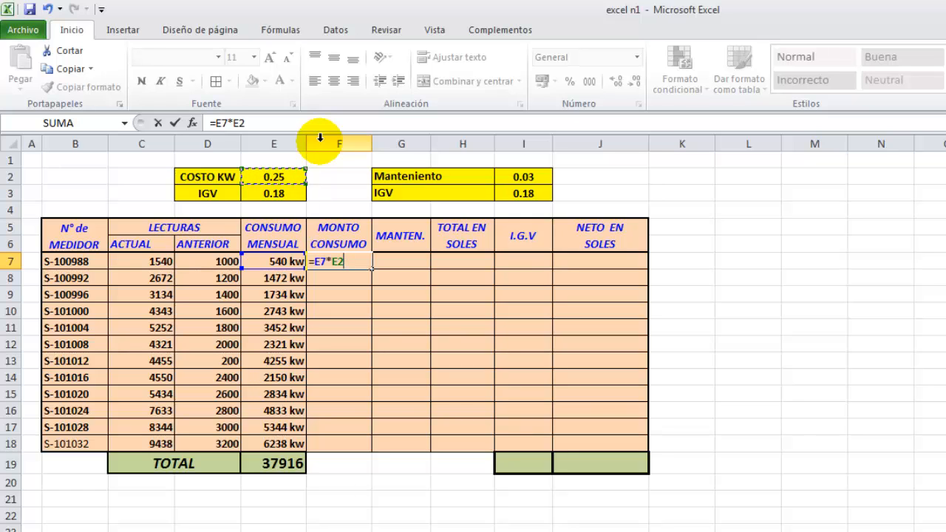
{"action": "key", "text": "Return"}
{"action": "left_click", "coordinate": [347, 262]}
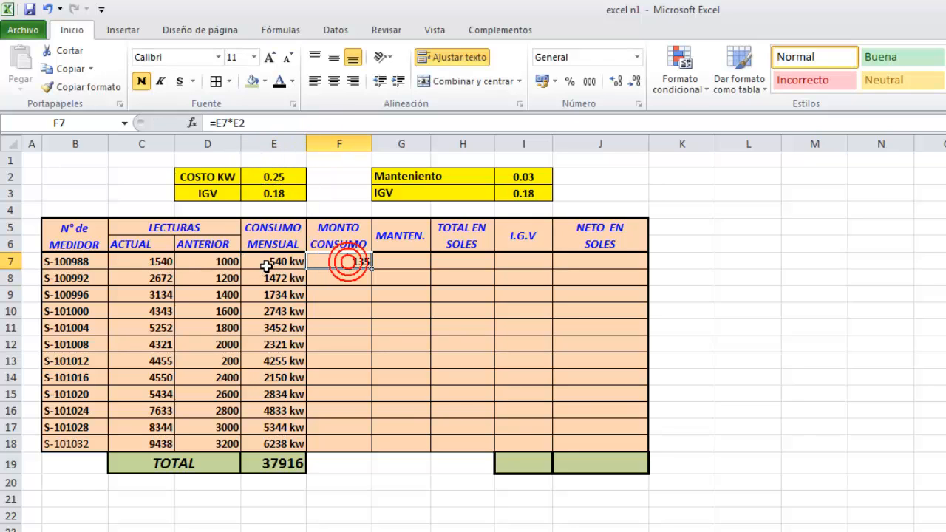
{"action": "left_click", "coordinate": [266, 267]}
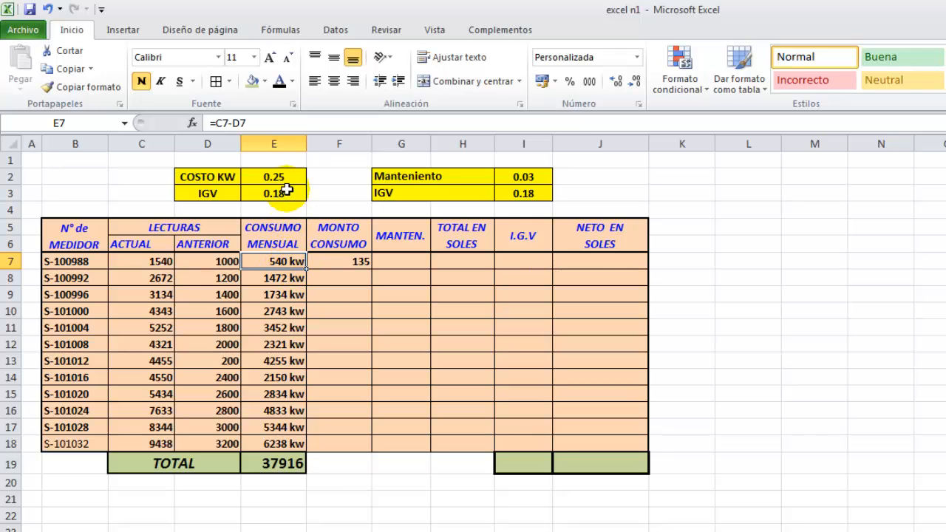
{"action": "left_click", "coordinate": [359, 262]}
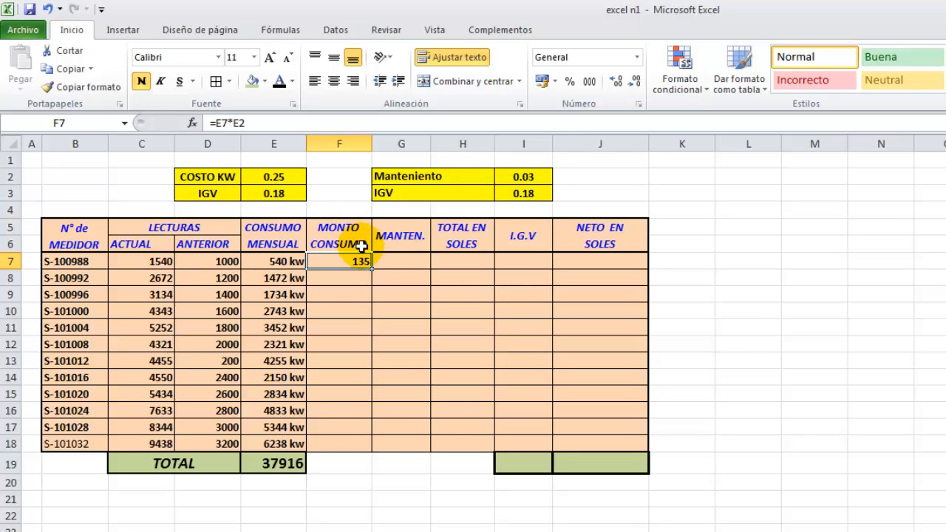
Fill the MONTO CONSUMO formula from F7 down to F9 and check the cell references used in F7, F8 and F9.
{"action": "left_click_drag", "start_coordinate": [370, 270], "coordinate": [371, 302]}
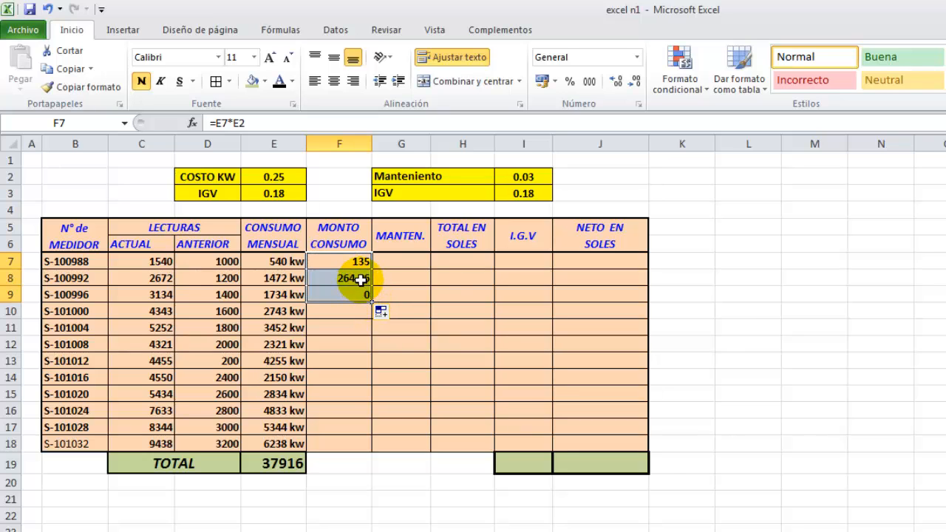
{"action": "left_click", "coordinate": [355, 280]}
{"action": "double_click", "coordinate": [317, 261]}
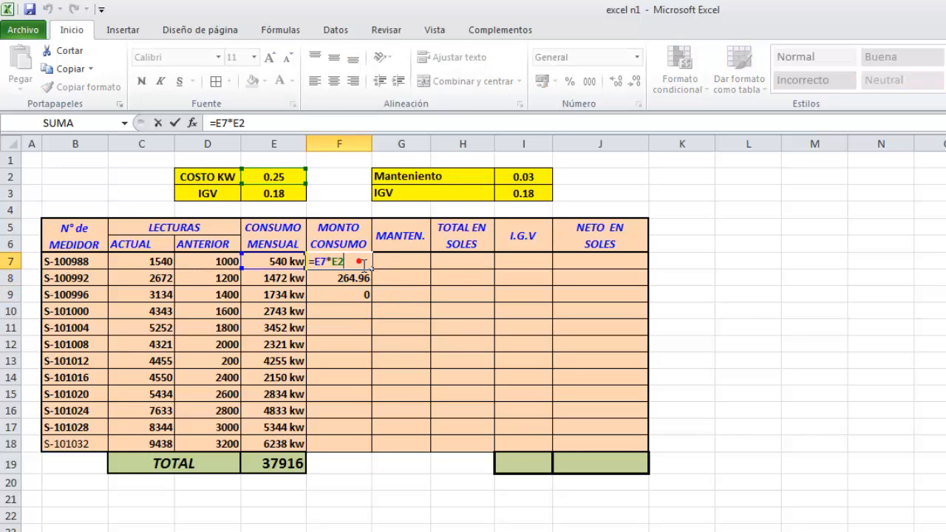
{"action": "key", "text": "Return"}
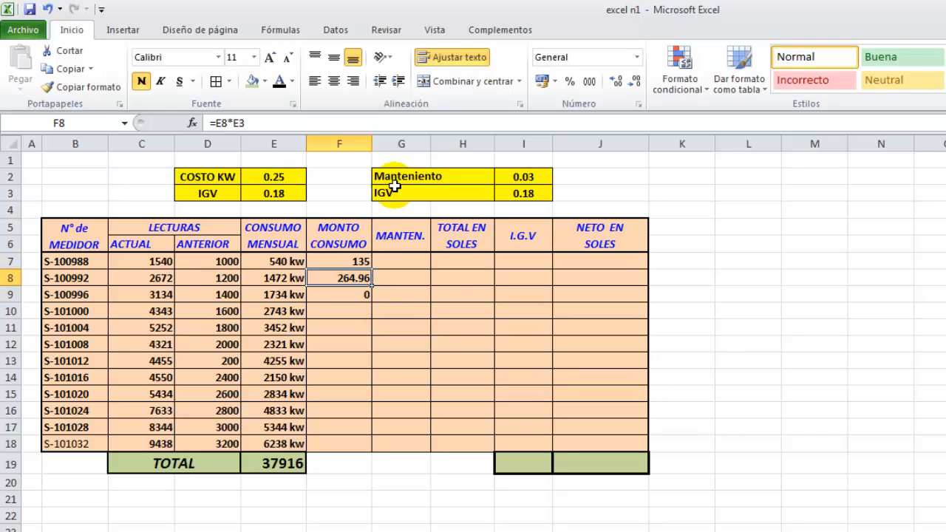
{"action": "double_click", "coordinate": [345, 278]}
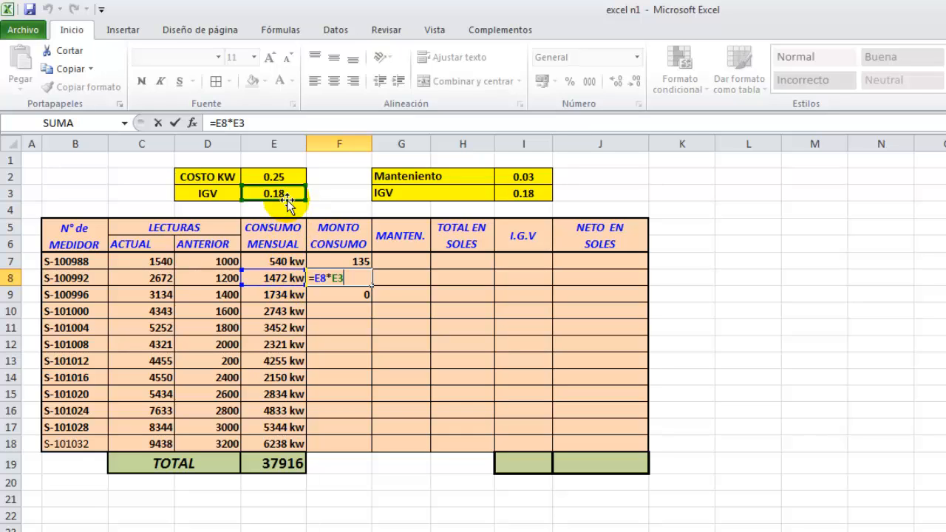
{"action": "key", "text": "Return"}
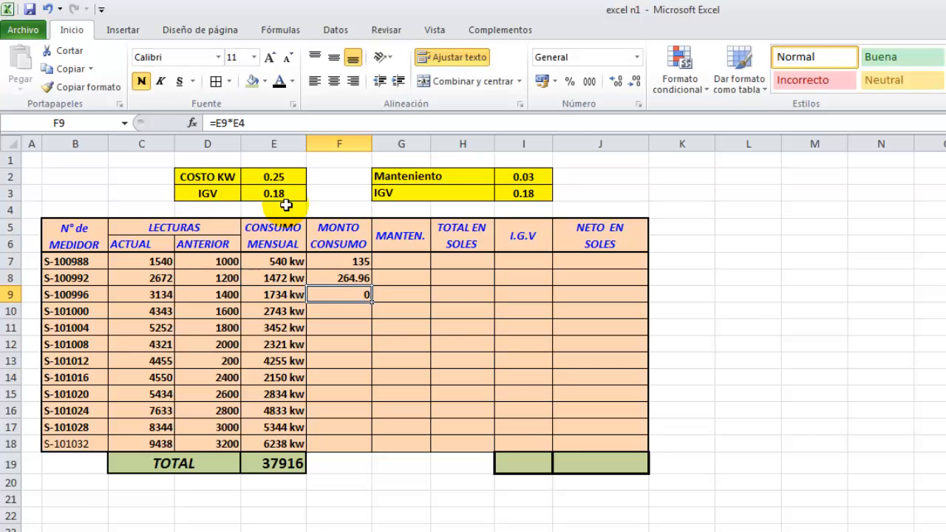
{"action": "double_click", "coordinate": [326, 295]}
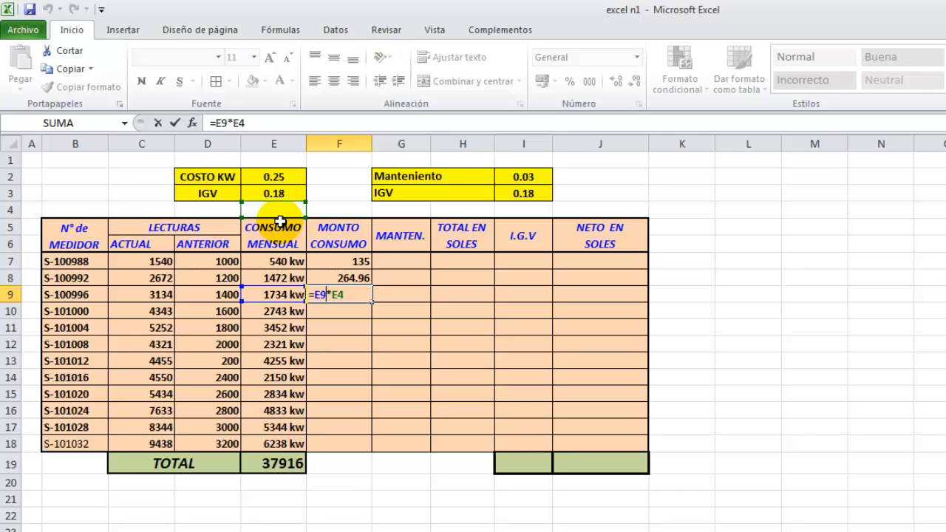
{"action": "key", "text": "Return"}
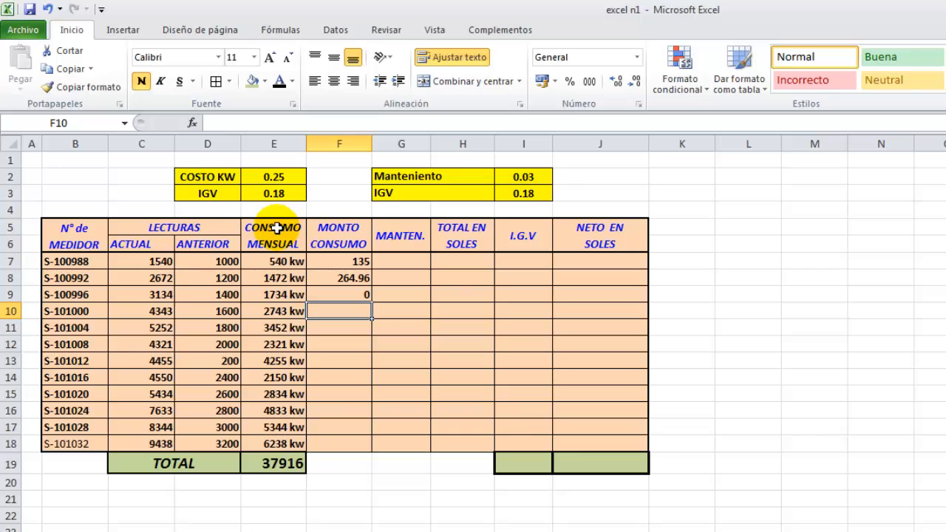
Give the COSTO KW value cell E2 a light olive green fill to set it apart.
{"action": "left_click", "coordinate": [279, 177]}
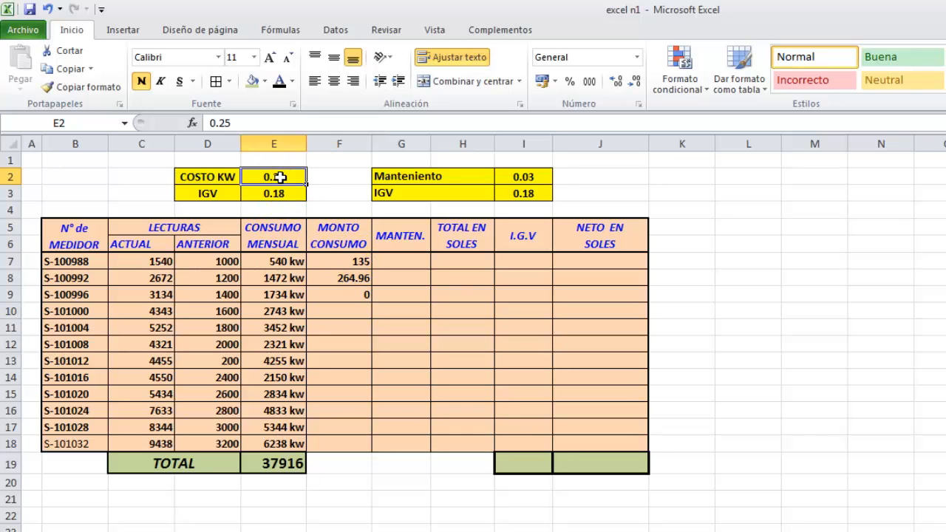
{"action": "left_click", "coordinate": [266, 82]}
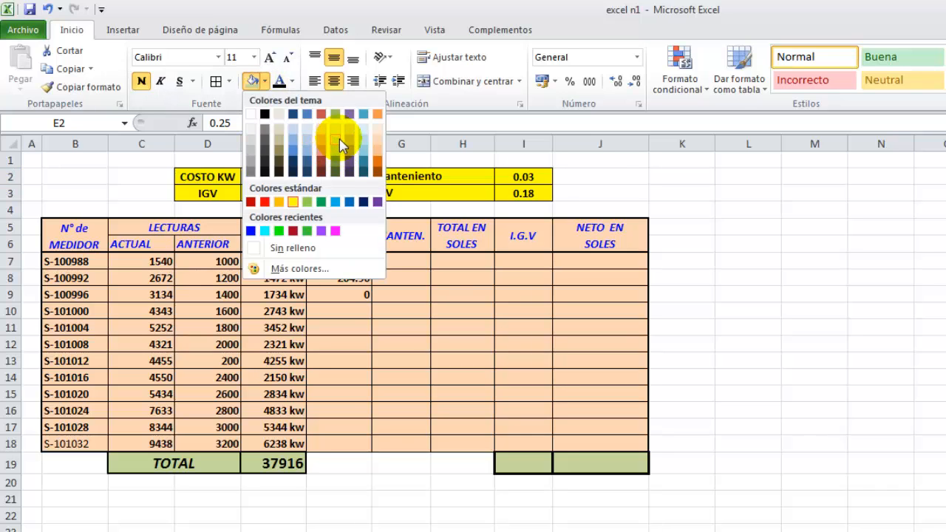
{"action": "left_click", "coordinate": [336, 135]}
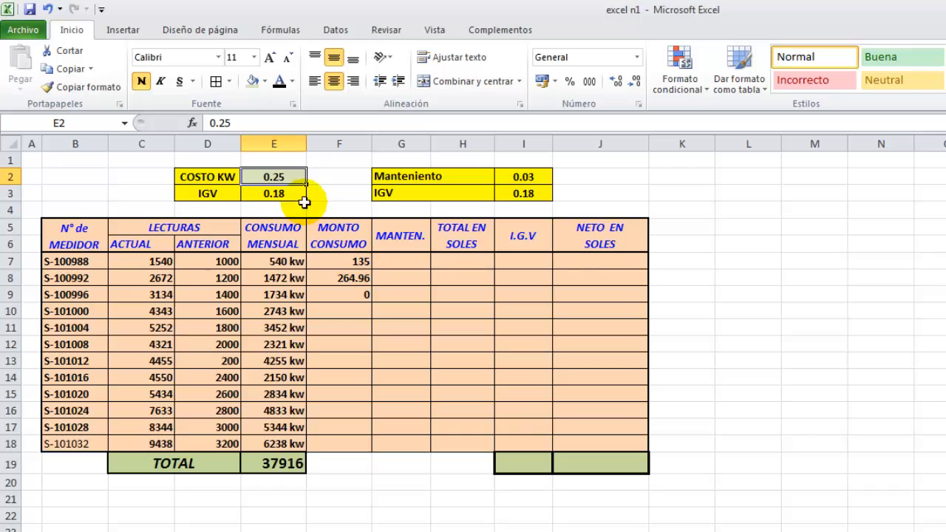
Make the COSTO KW reference in F7 absolute so the formula reads =E7*$E$2, and fill it down to F18.
{"action": "double_click", "coordinate": [353, 260]}
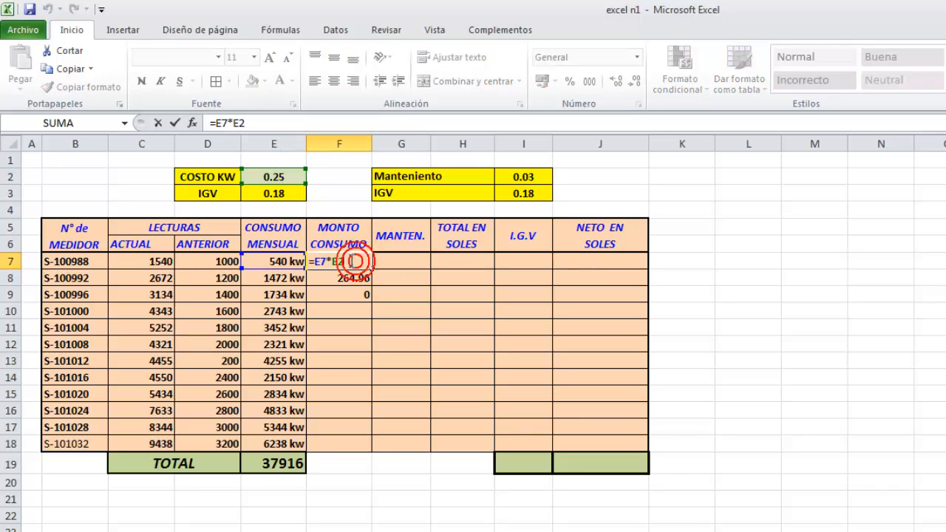
{"action": "left_click_drag", "start_coordinate": [346, 261], "coordinate": [332, 262]}
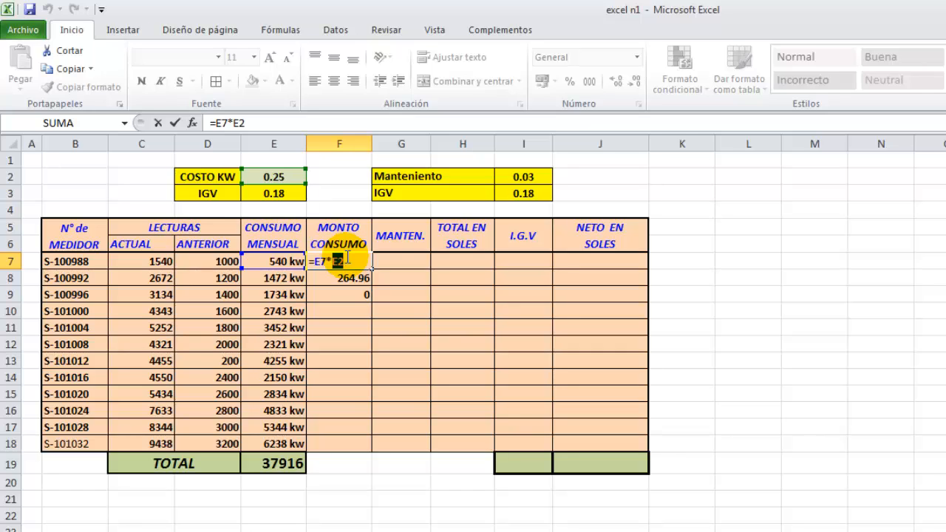
{"action": "key", "text": "F4"}
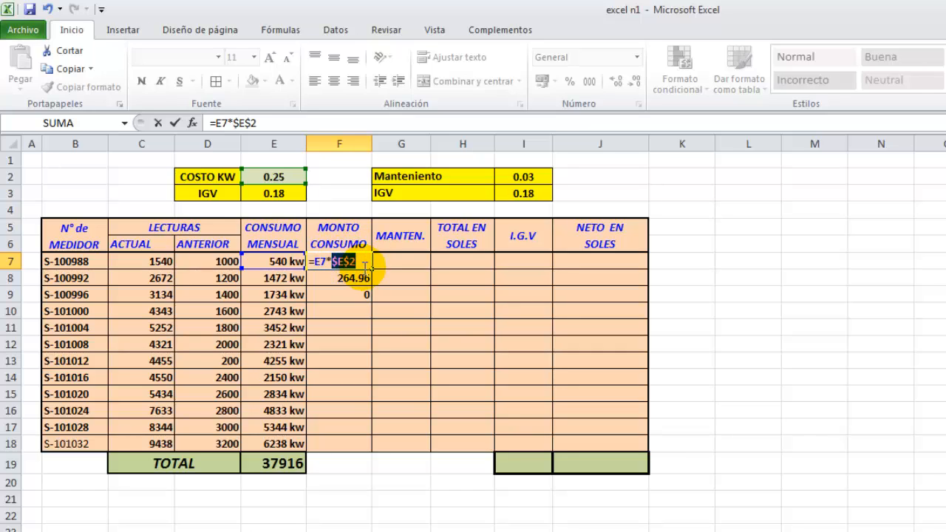
{"action": "left_click", "coordinate": [335, 259]}
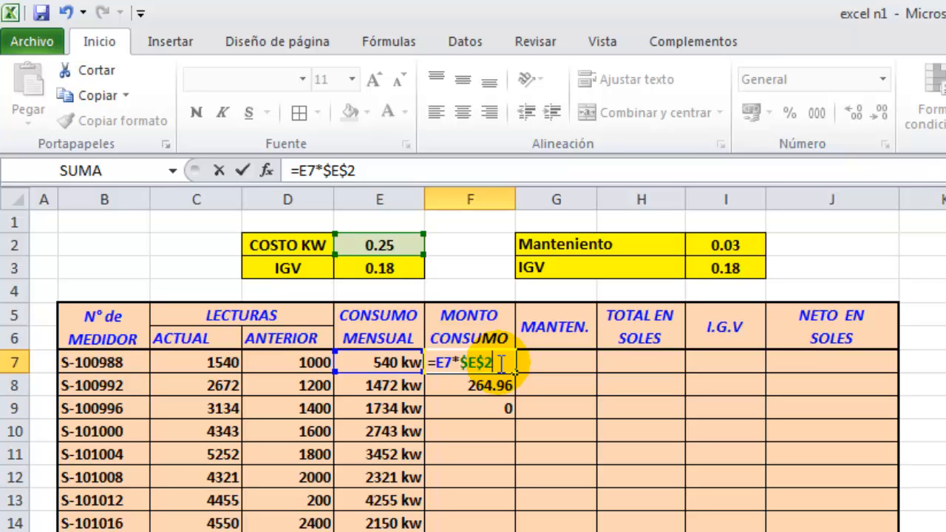
{"action": "key", "text": "Return"}
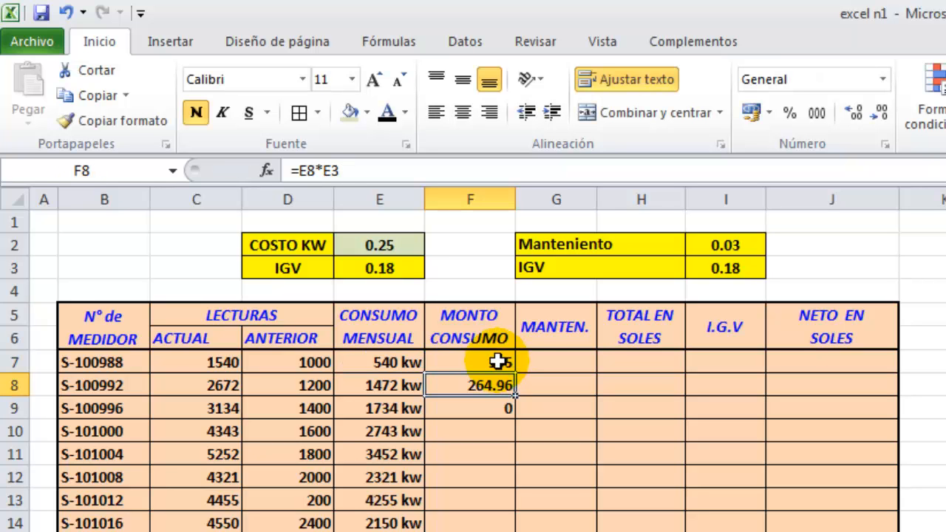
{"action": "left_click", "coordinate": [499, 362]}
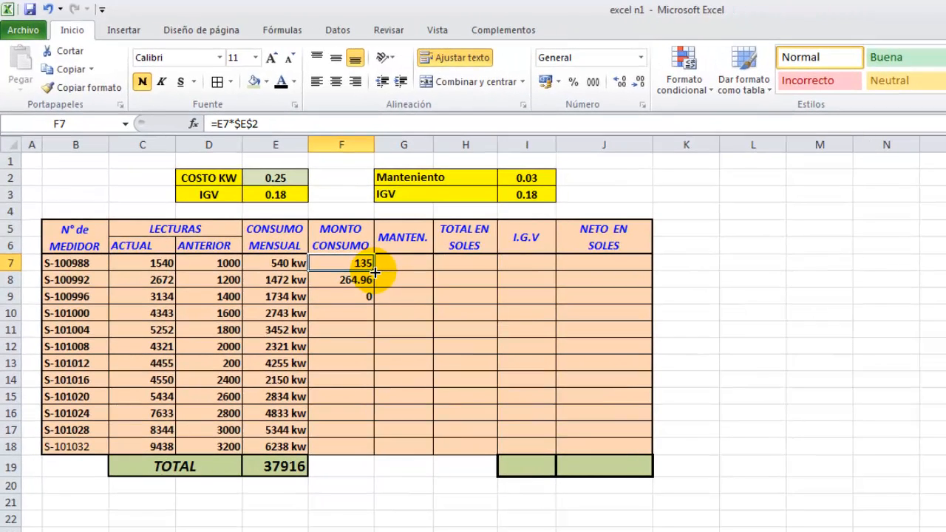
{"action": "left_click_drag", "start_coordinate": [375, 272], "coordinate": [372, 451]}
Check the cell references of the copied MONTO CONSUMO formulas in F11, F15 and F18.
{"action": "left_click", "coordinate": [357, 345]}
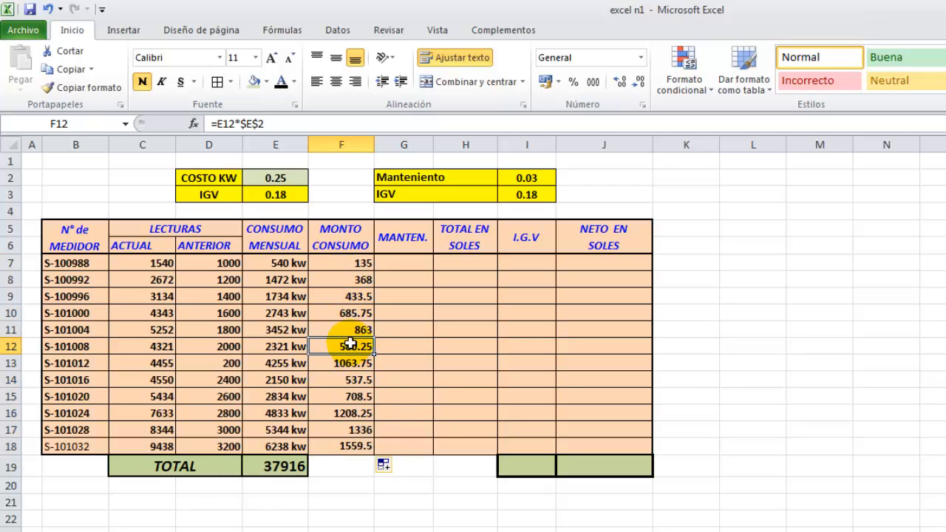
{"action": "double_click", "coordinate": [359, 329]}
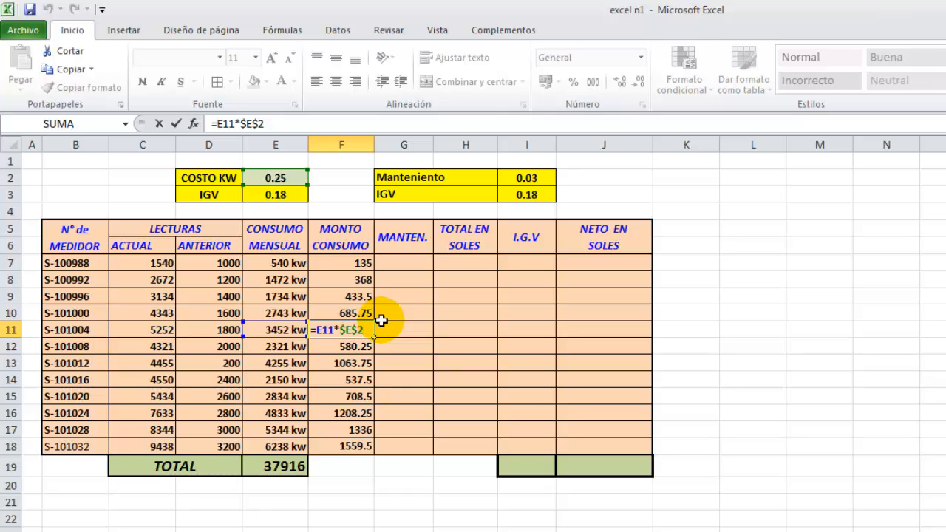
{"action": "key", "text": "Return"}
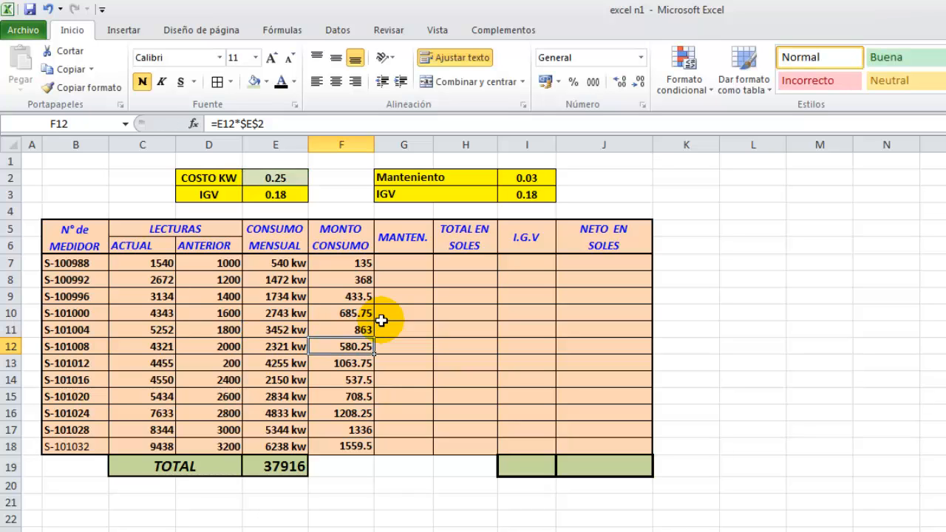
{"action": "double_click", "coordinate": [353, 398]}
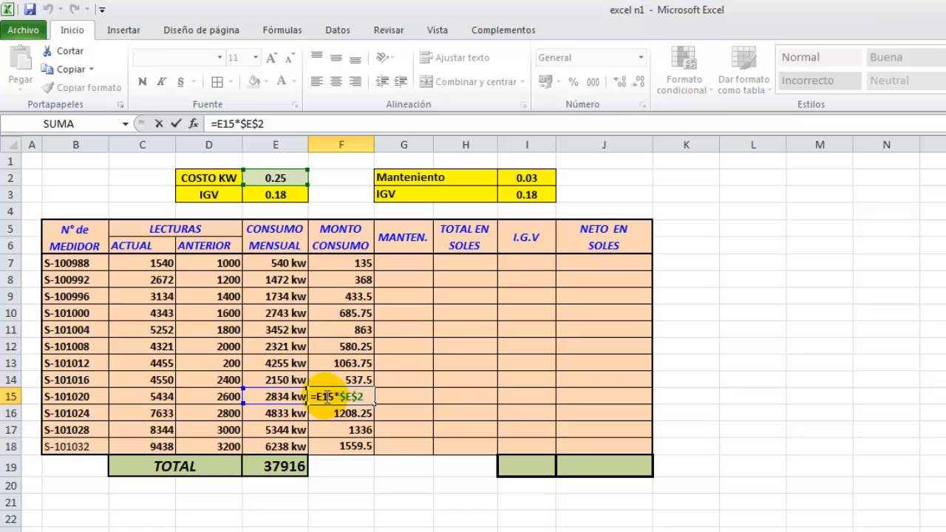
{"action": "left_click", "coordinate": [325, 397]}
{"action": "left_click", "coordinate": [336, 397]}
{"action": "left_click", "coordinate": [368, 395]}
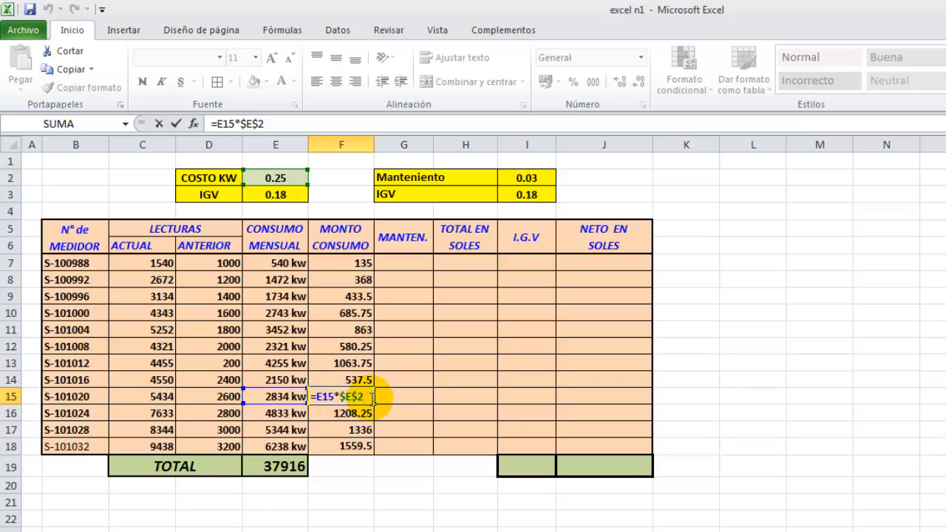
{"action": "key", "text": "Return"}
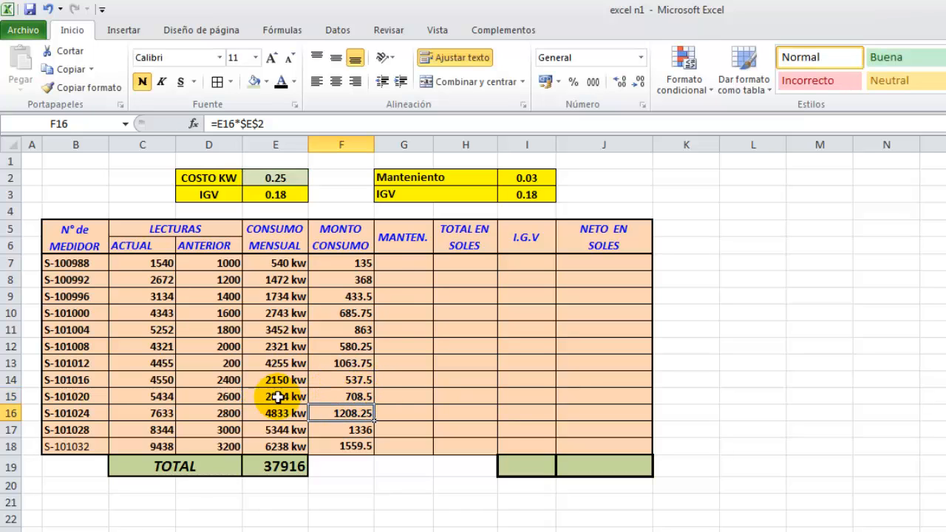
{"action": "double_click", "coordinate": [359, 446]}
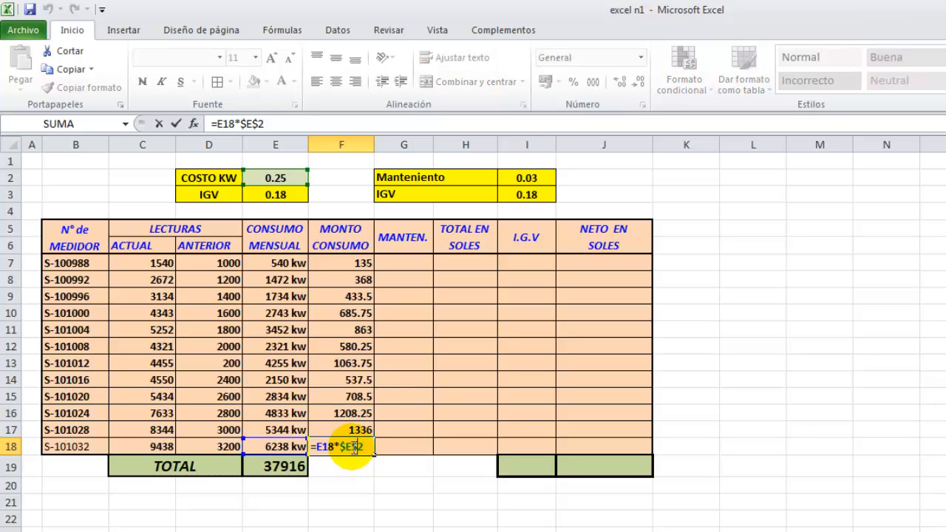
{"action": "key", "text": "Return"}
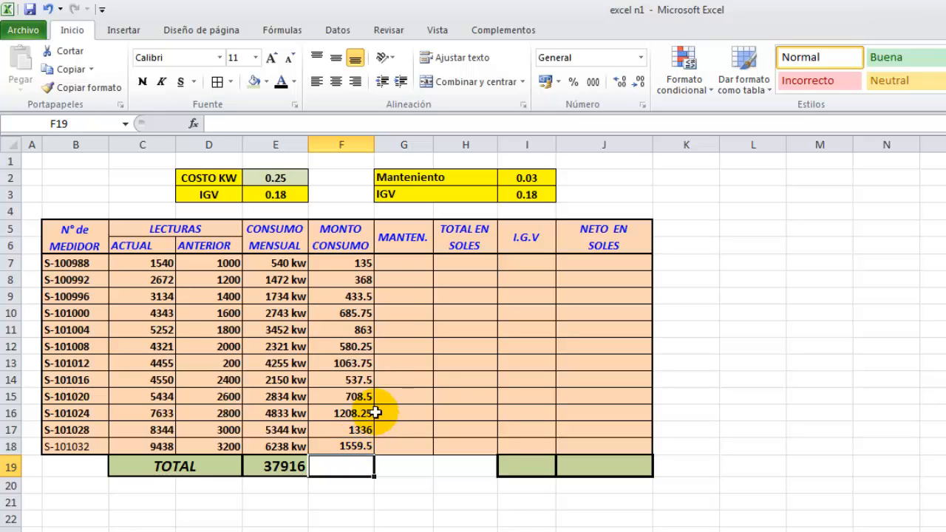
Try to enter the first meter's MANTEN. formula in G7 from its consumption amount and the Manteniento rate in I2.
{"action": "left_click", "coordinate": [404, 262]}
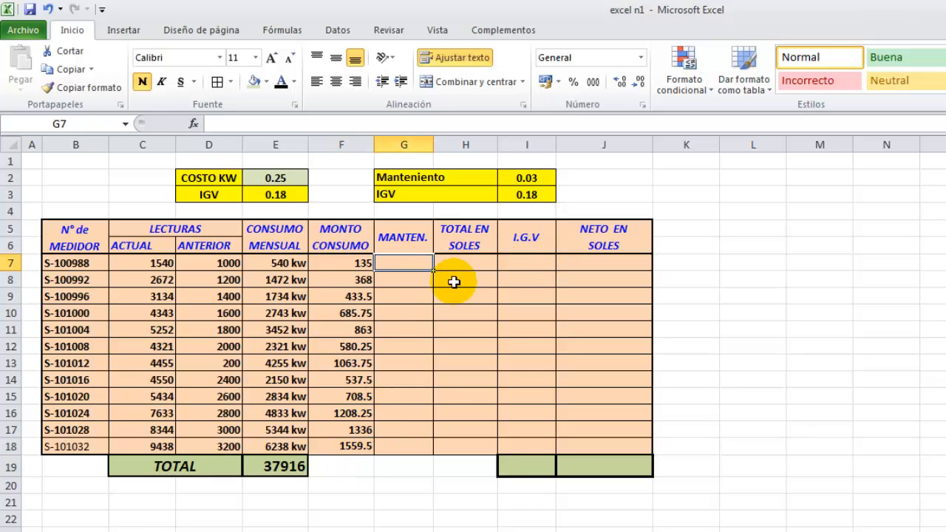
{"action": "type", "text": "="}
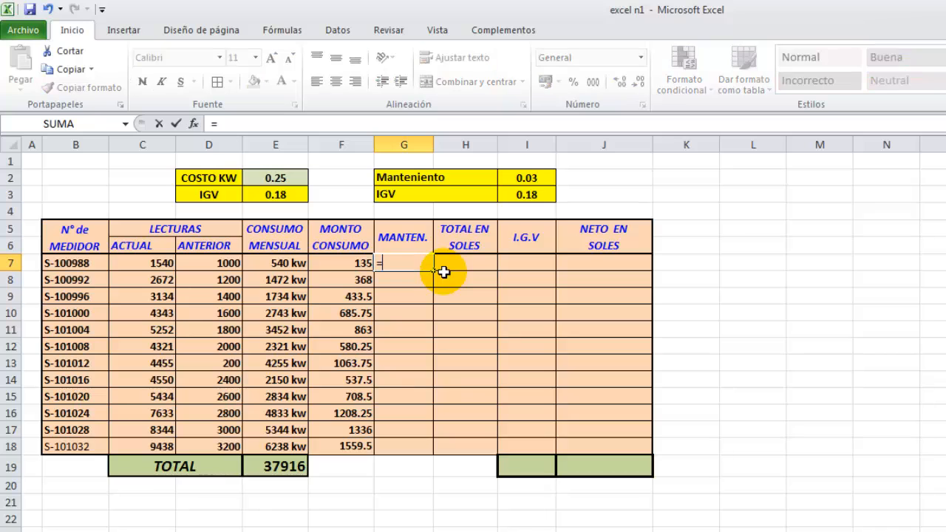
{"action": "left_click", "coordinate": [340, 265]}
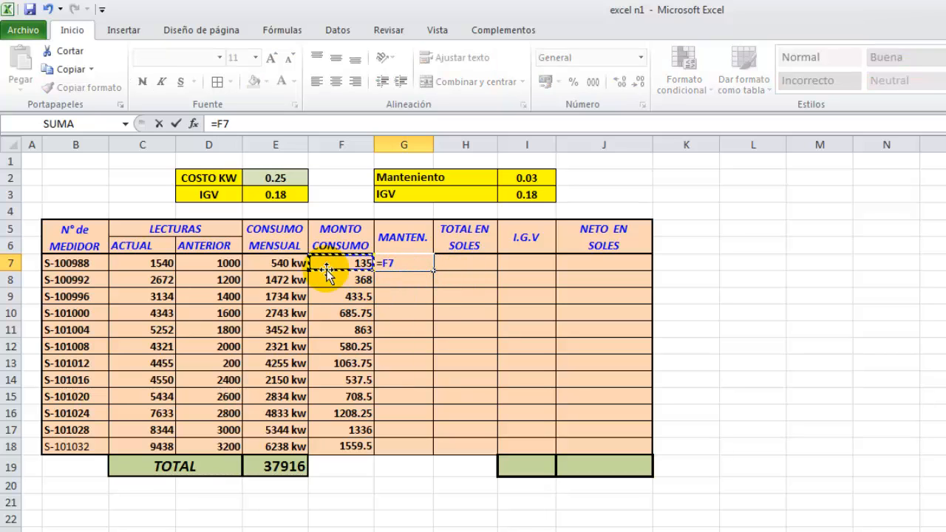
{"action": "left_click", "coordinate": [526, 178]}
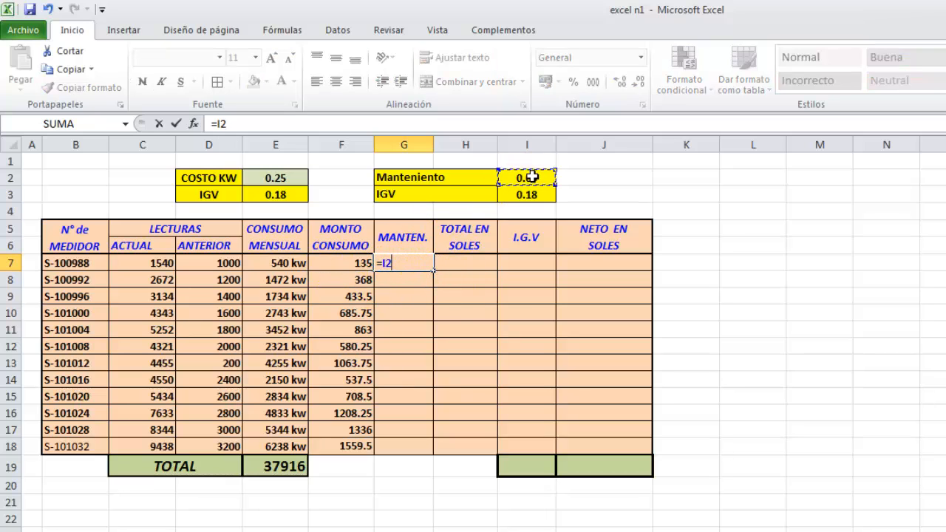
{"action": "key", "text": "Return"}
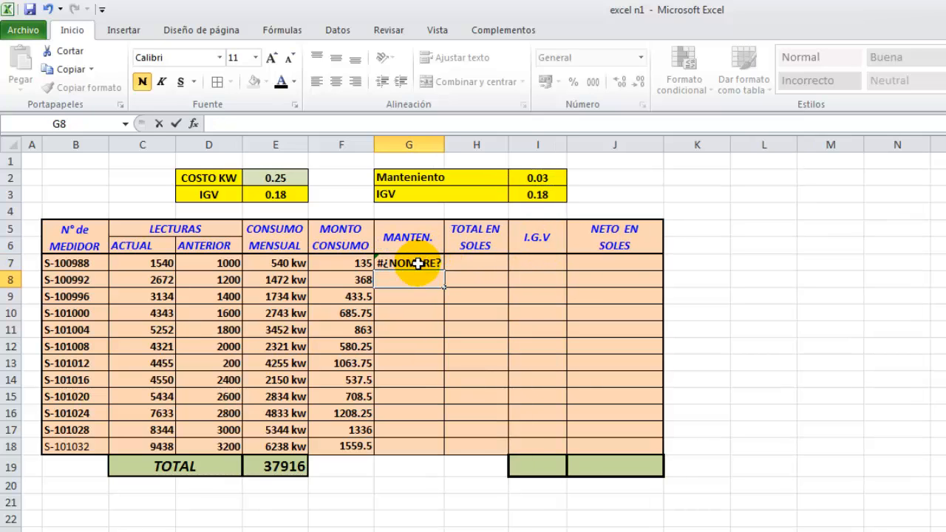
Rewrite the MANTEN. formula in G7 as =F7*$I$2 and fill it down to G18.
{"action": "double_click", "coordinate": [419, 263]}
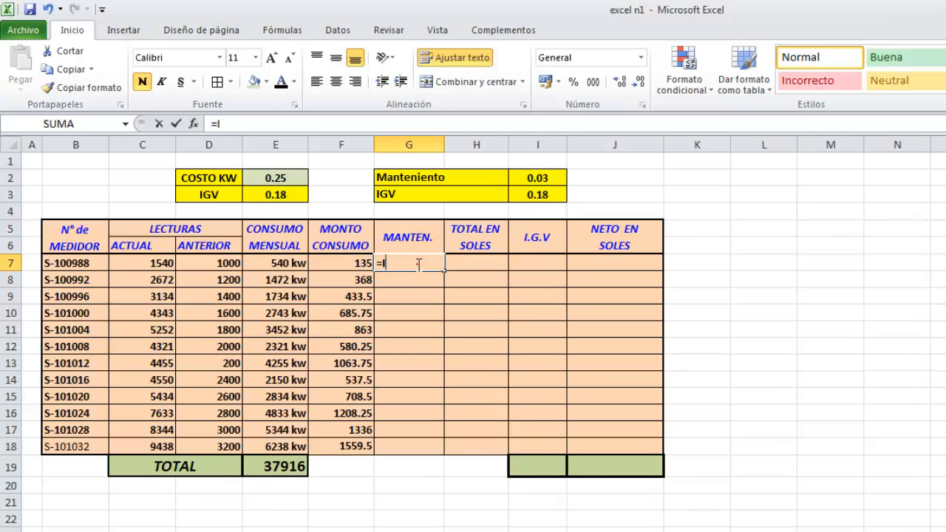
{"action": "left_click", "coordinate": [334, 261]}
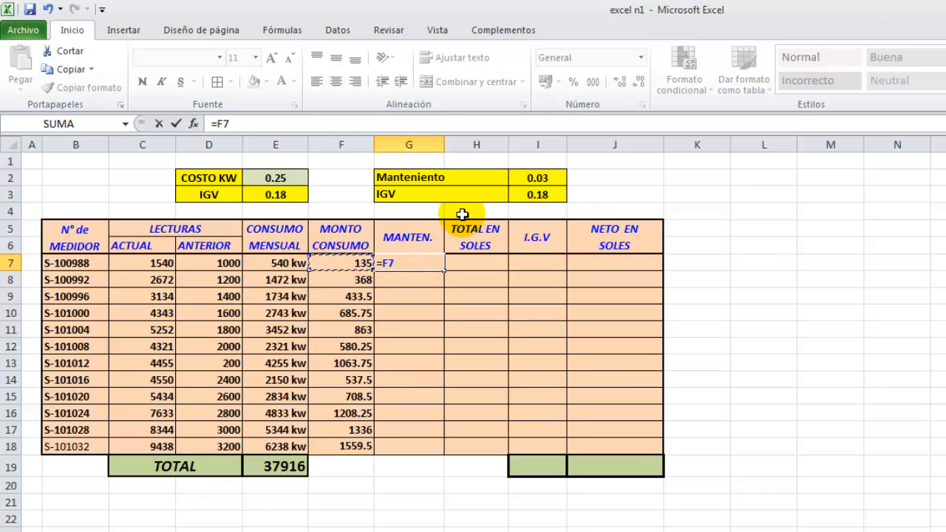
{"action": "type", "text": "*"}
{"action": "left_click", "coordinate": [557, 178]}
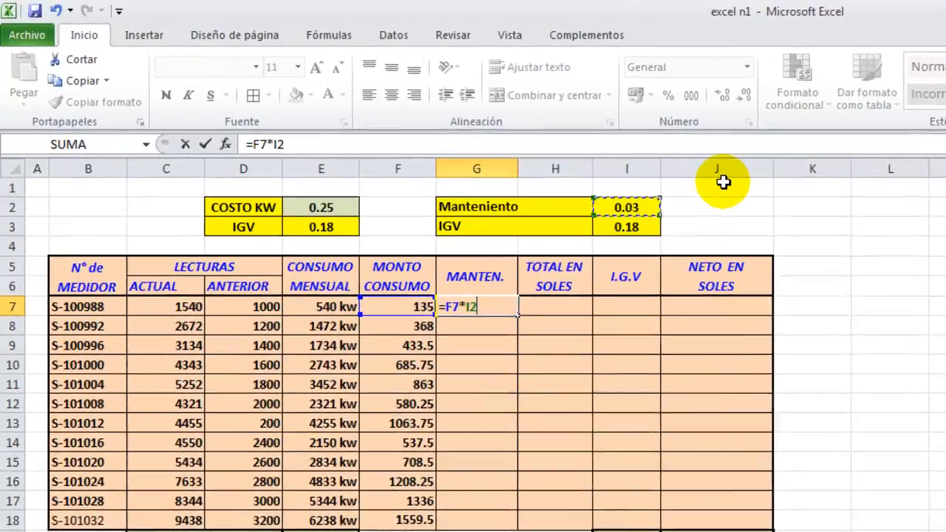
{"action": "key", "text": "F4"}
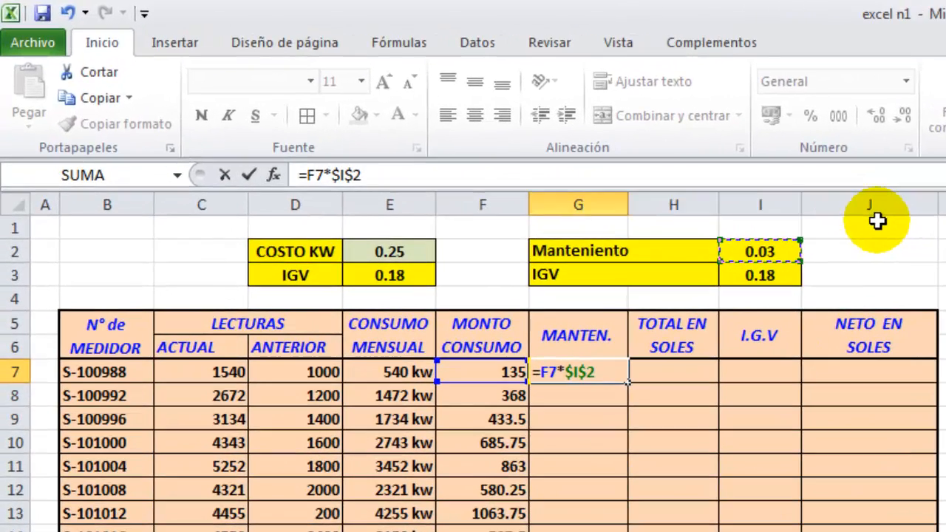
{"action": "key", "text": "Return"}
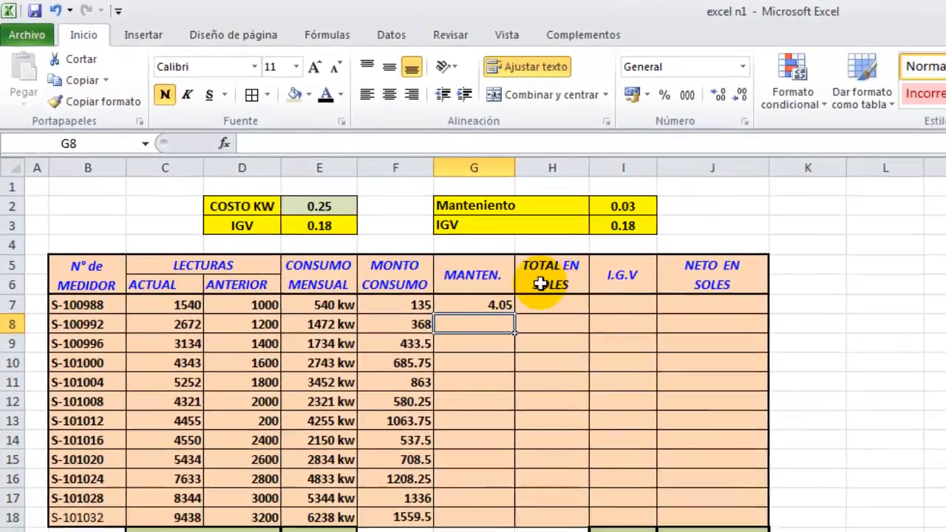
{"action": "left_click", "coordinate": [609, 372]}
{"action": "left_click_drag", "start_coordinate": [429, 261], "coordinate": [431, 436]}
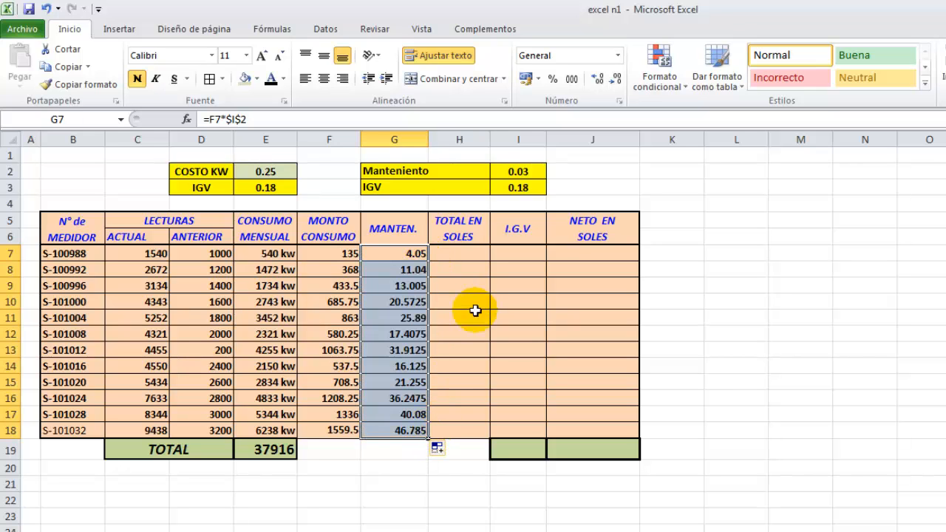
Enter the first meter's TOTAL EN SOLES formula in H7 as =F7+G7, adding its consumption amount and maintenance charge.
{"action": "left_click", "coordinate": [468, 258]}
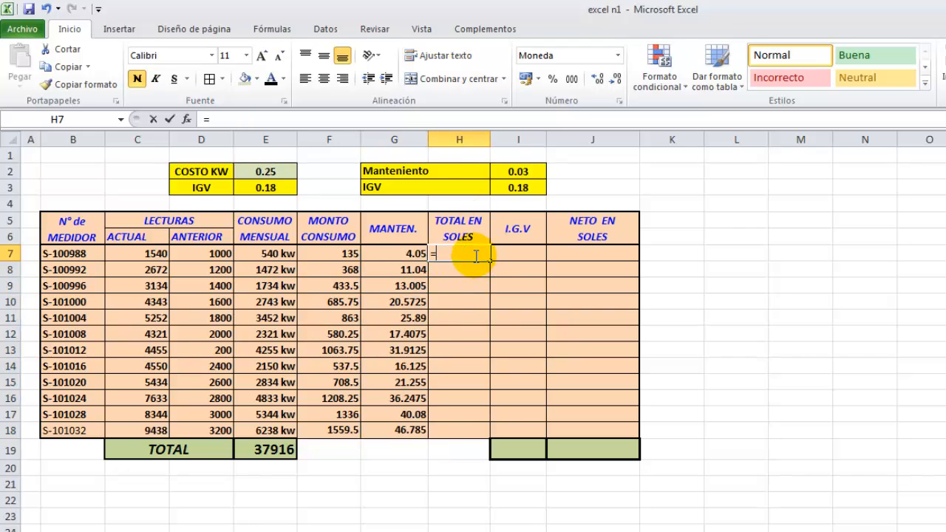
{"action": "type", "text": "="}
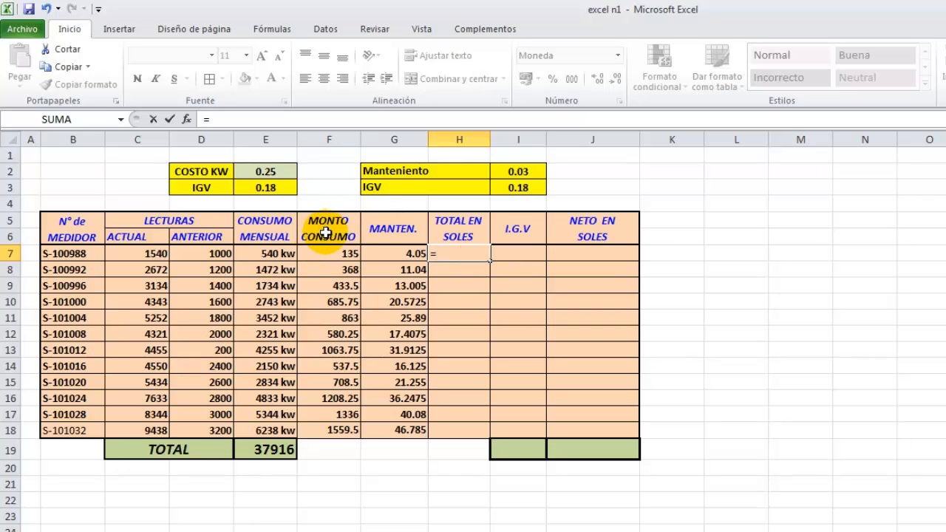
{"action": "left_click", "coordinate": [344, 253]}
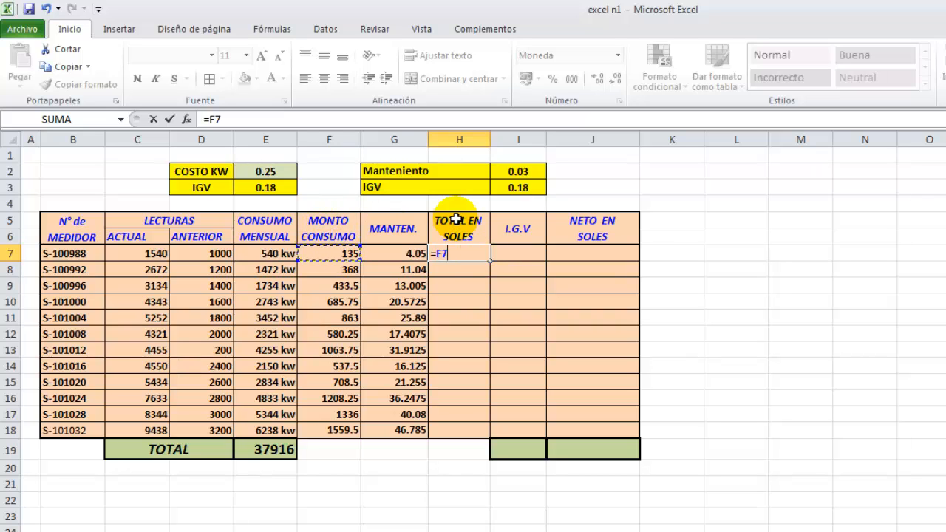
{"action": "type", "text": "+"}
{"action": "left_click", "coordinate": [404, 252]}
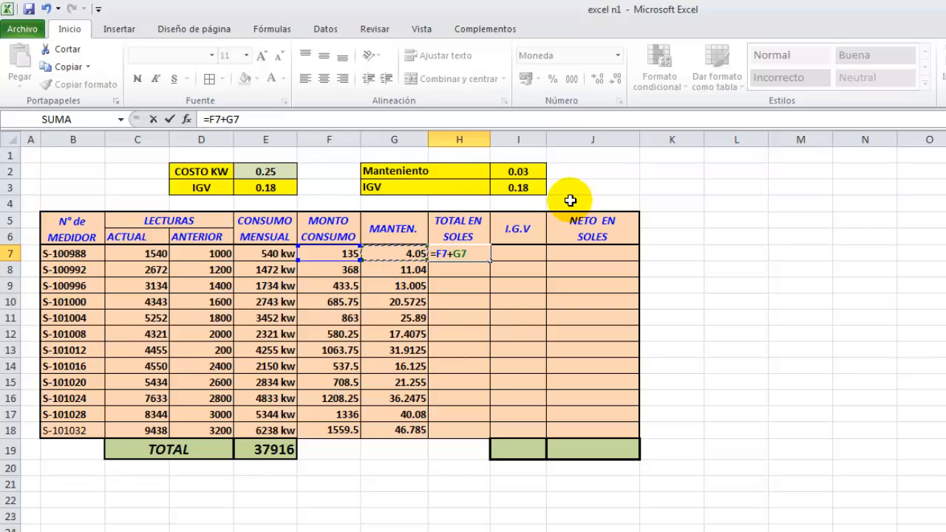
{"action": "key", "text": "Return"}
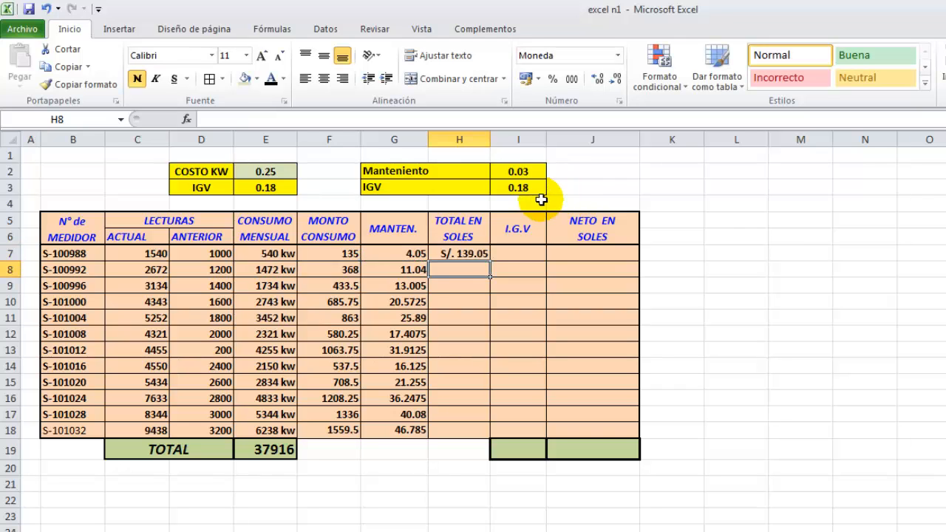
Fill the TOTAL EN SOLES formula from H7 down to H18 and check the copied formula in H8.
{"action": "left_click", "coordinate": [485, 253]}
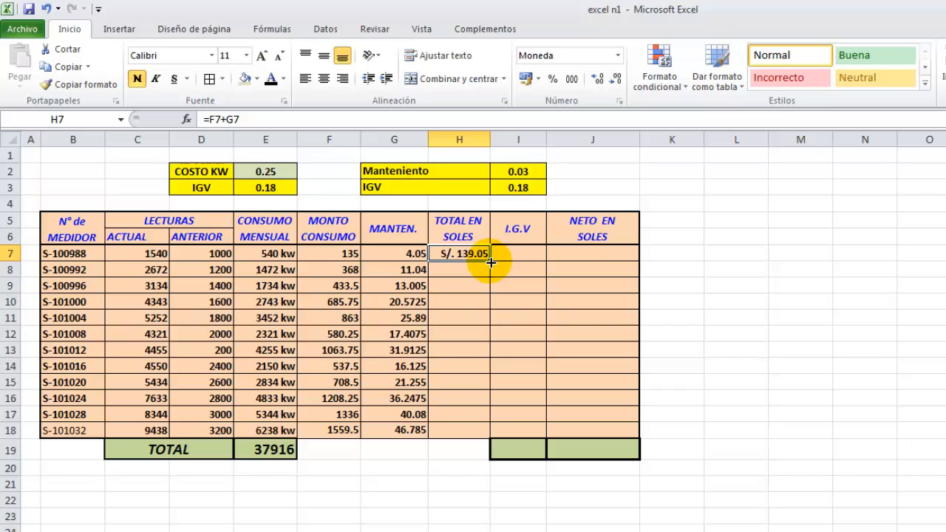
{"action": "left_click_drag", "start_coordinate": [491, 261], "coordinate": [484, 439]}
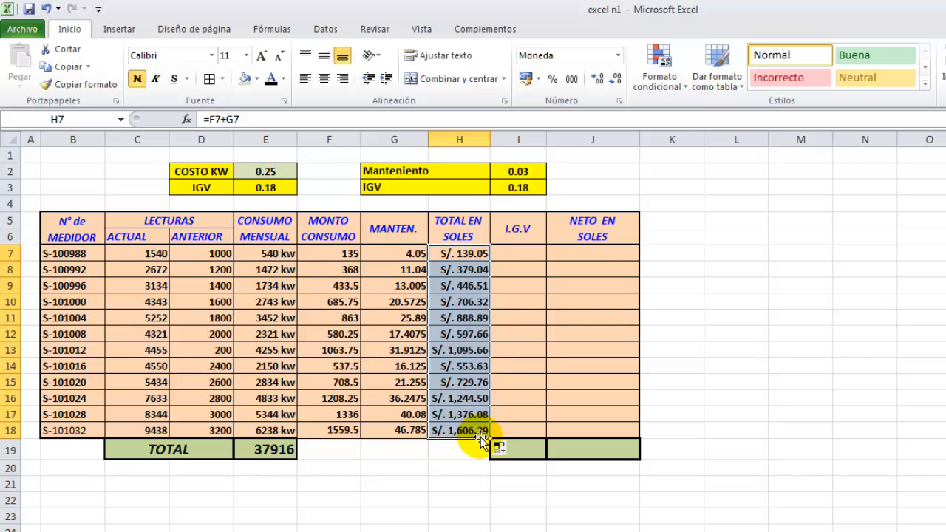
{"action": "left_click", "coordinate": [469, 313]}
{"action": "left_click", "coordinate": [473, 270]}
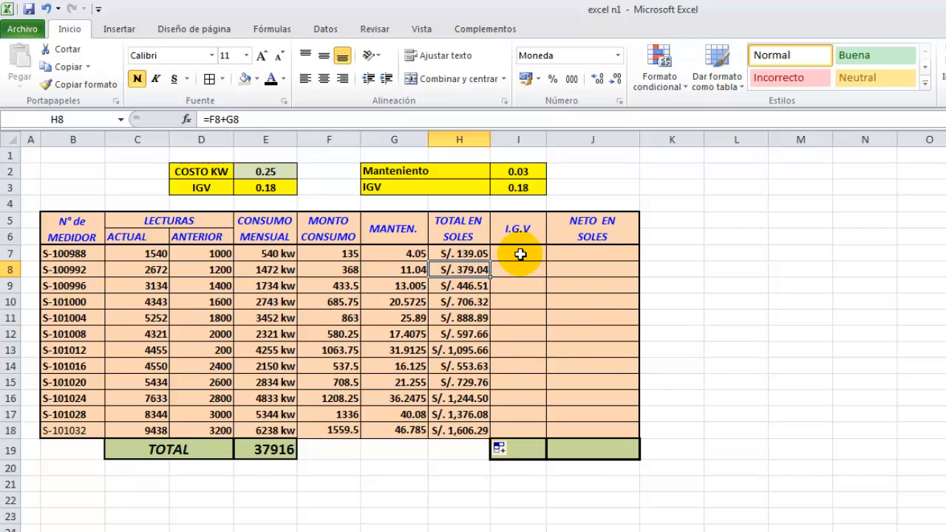
Enter the first meter's I.G.V formula in I7 as =H7*$I$3, with an absolute reference to the IGV rate.
{"action": "left_click", "coordinate": [521, 254]}
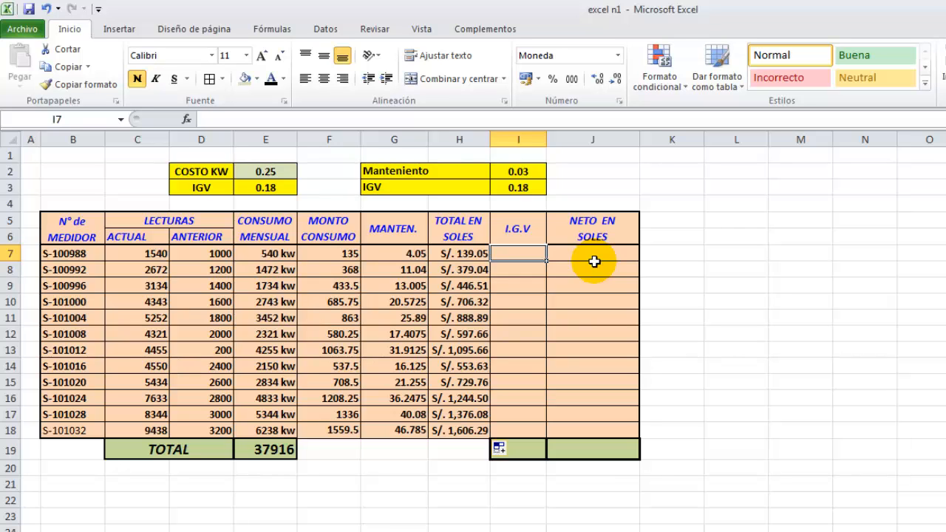
{"action": "type", "text": "="}
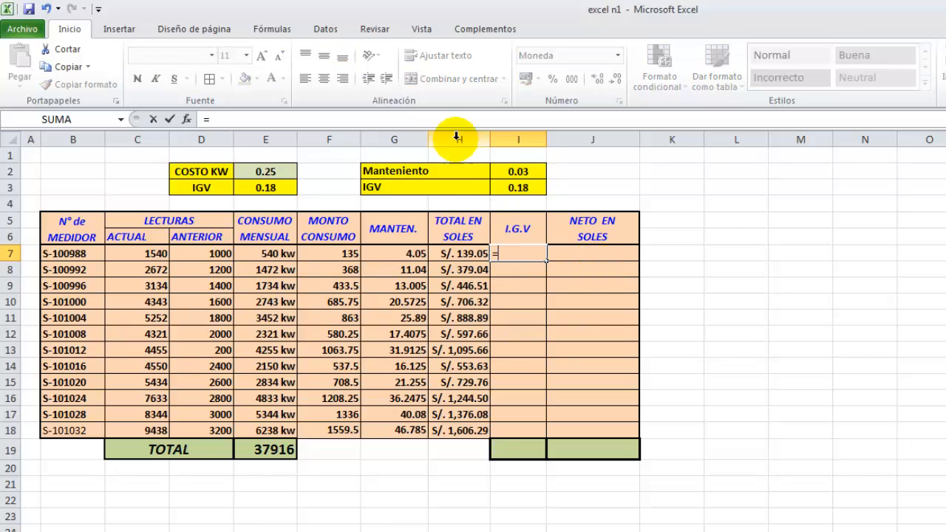
{"action": "left_click", "coordinate": [461, 254]}
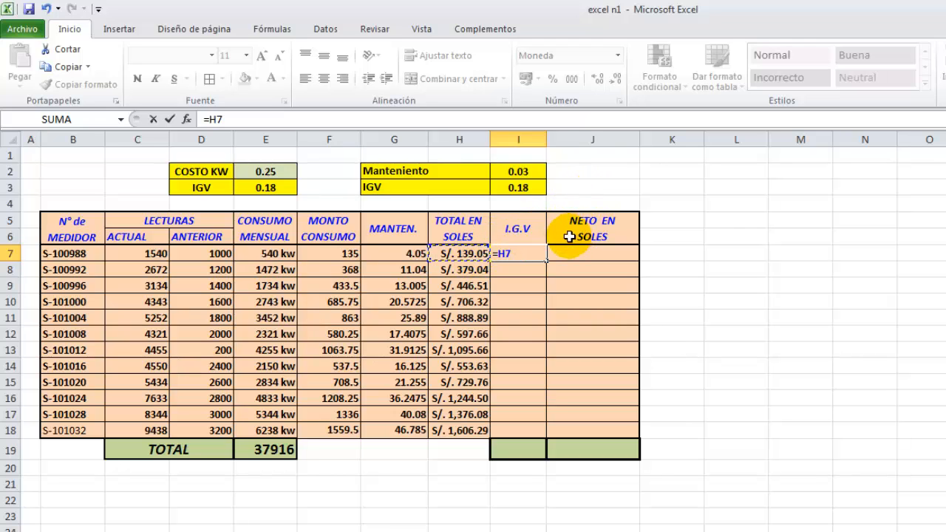
{"action": "left_click", "coordinate": [536, 187]}
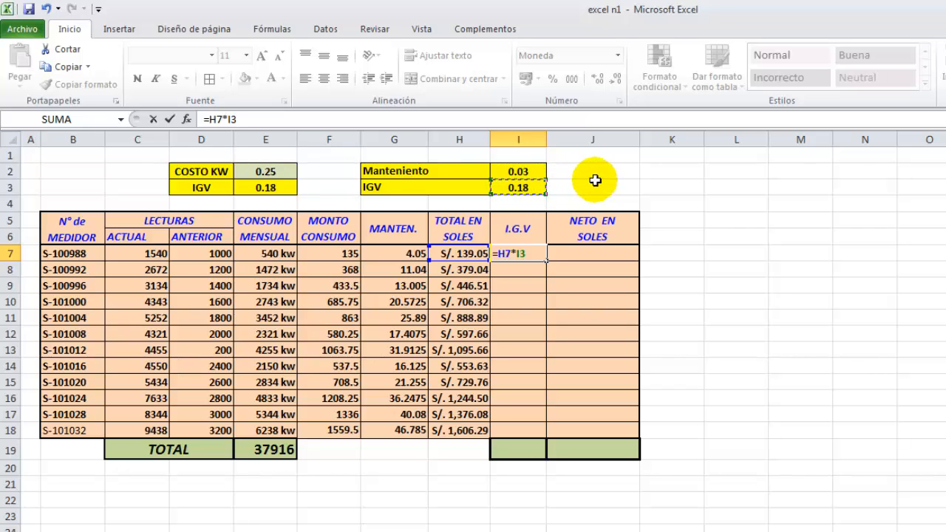
{"action": "key", "text": "F4"}
{"action": "key", "text": "Return"}
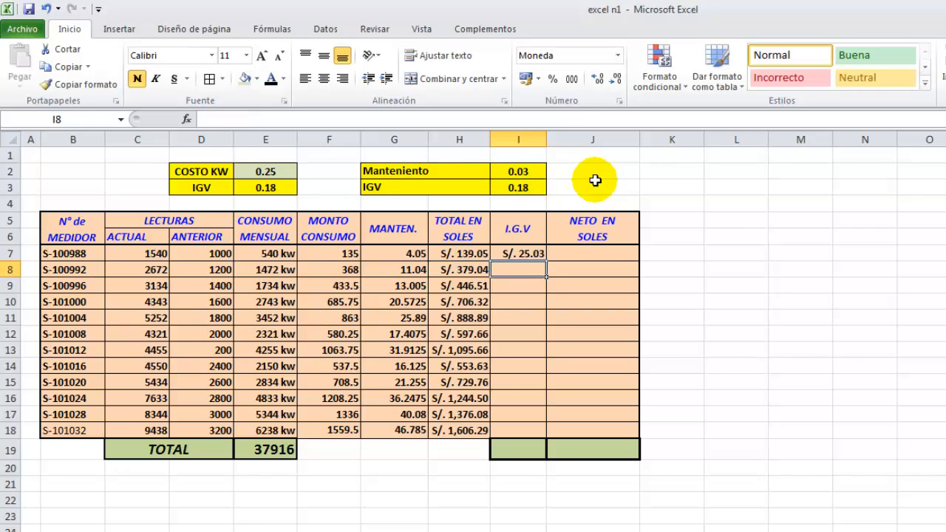
Fill the I.G.V formula from I7 down to I18.
{"action": "left_click", "coordinate": [531, 252]}
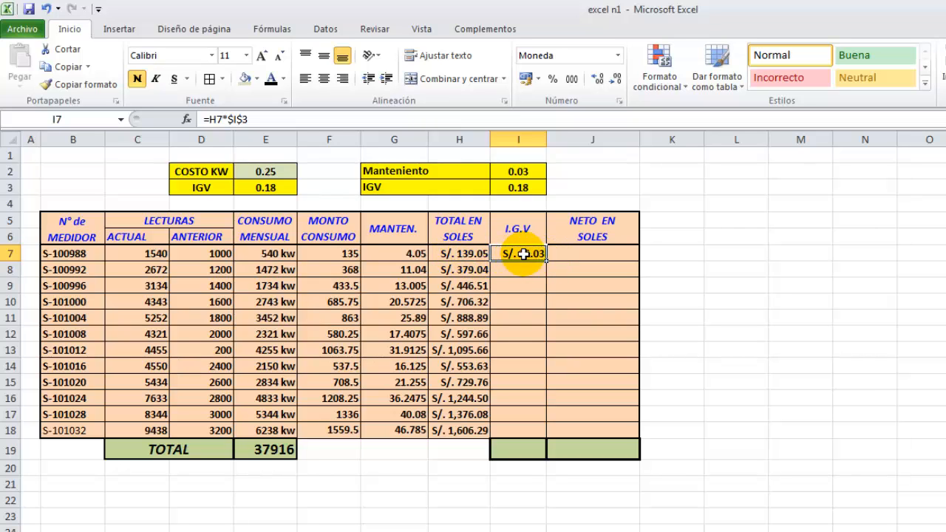
{"action": "left_click_drag", "start_coordinate": [548, 261], "coordinate": [552, 434]}
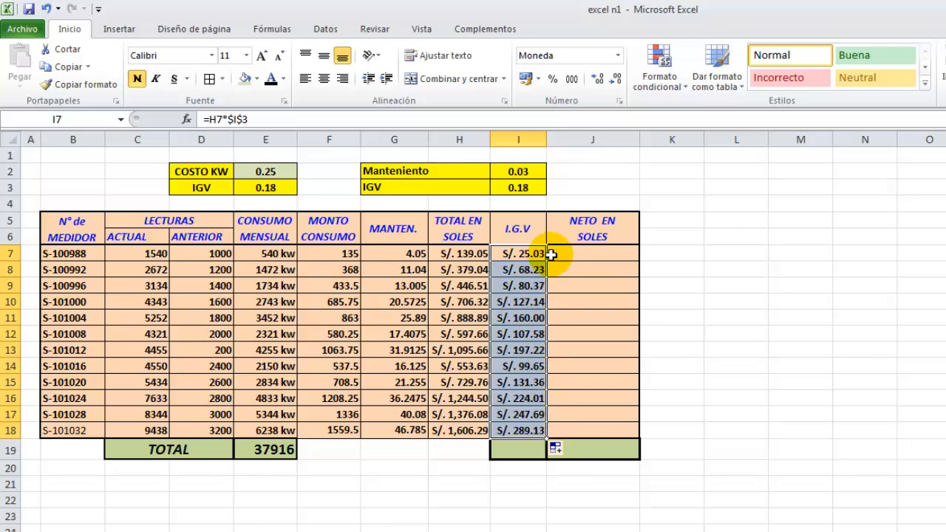
{"action": "left_click", "coordinate": [527, 254]}
Enter the NETO EN SOLES formula =H7+I7 in J7 and fill it down to J18.
{"action": "left_click", "coordinate": [591, 256]}
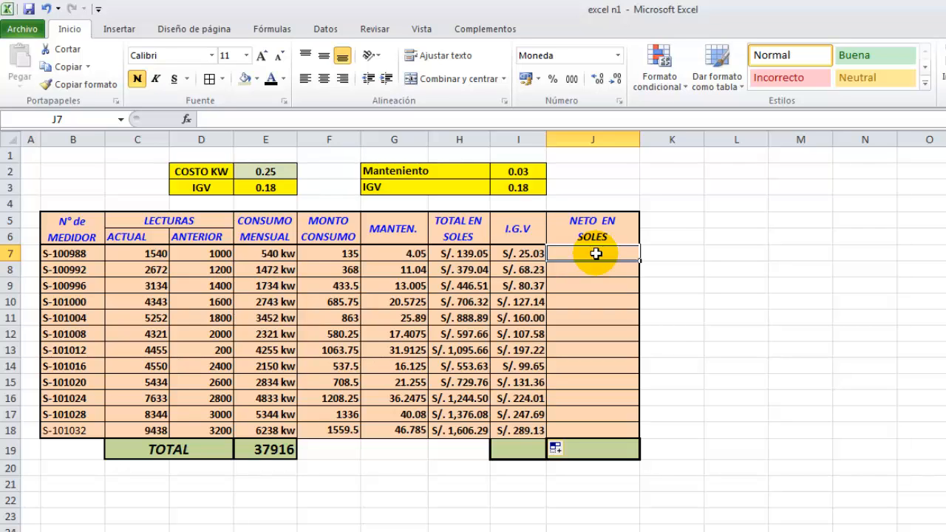
{"action": "type", "text": "="}
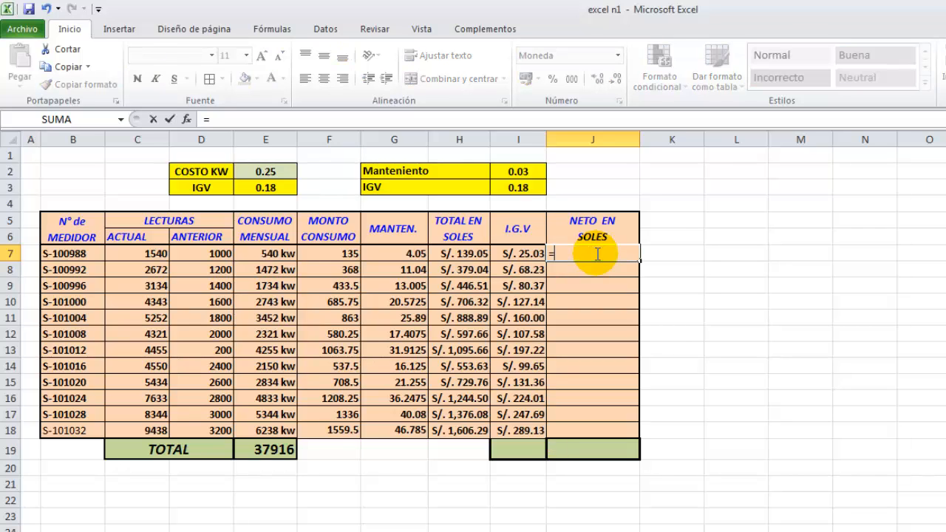
{"action": "left_click", "coordinate": [467, 254]}
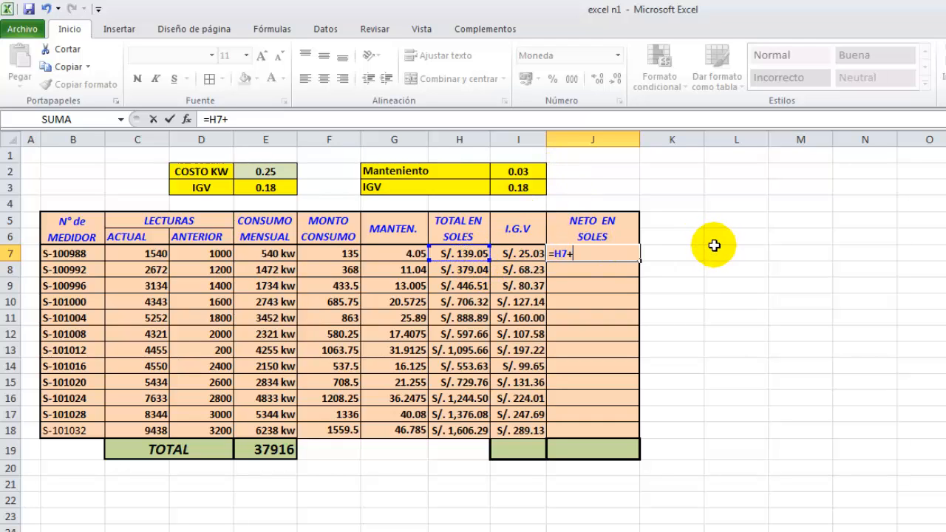
{"action": "left_click", "coordinate": [535, 251]}
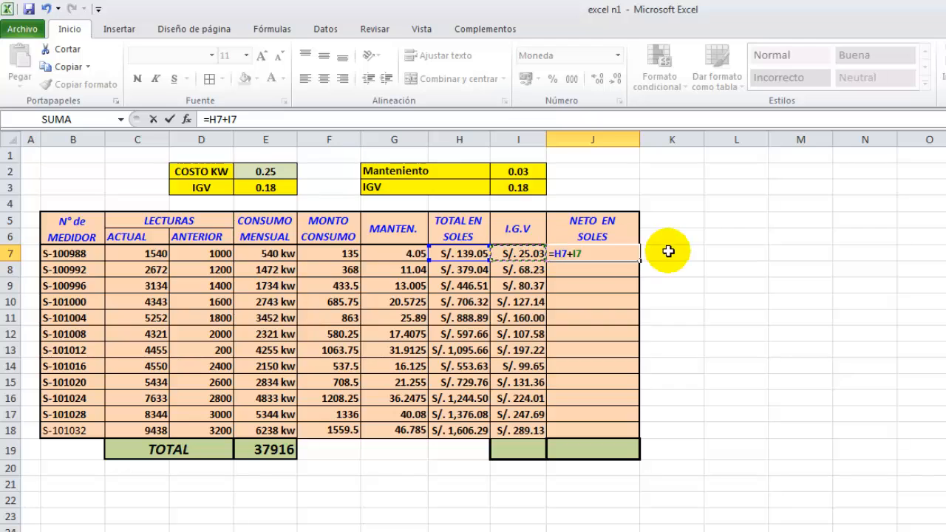
{"action": "key", "text": "Return"}
{"action": "left_click", "coordinate": [625, 255]}
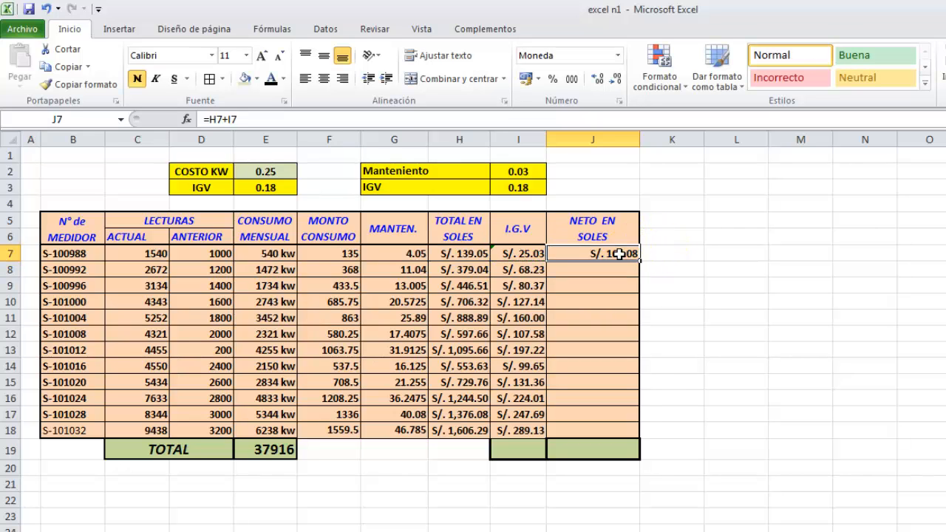
{"action": "left_click_drag", "start_coordinate": [640, 261], "coordinate": [641, 438]}
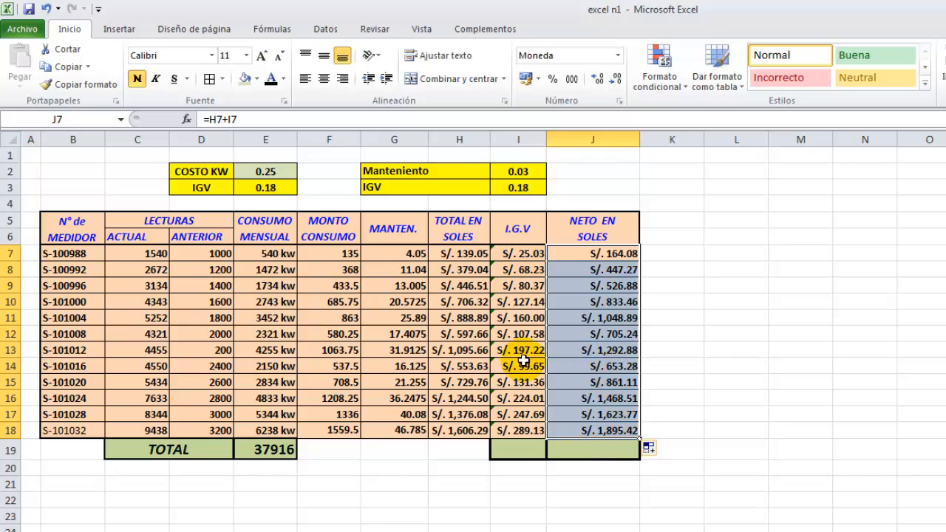
Total the I.G.V and NETO EN SOLES columns in I19 and J19 with AutoSum over rows 7 to 18.
{"action": "left_click", "coordinate": [518, 451]}
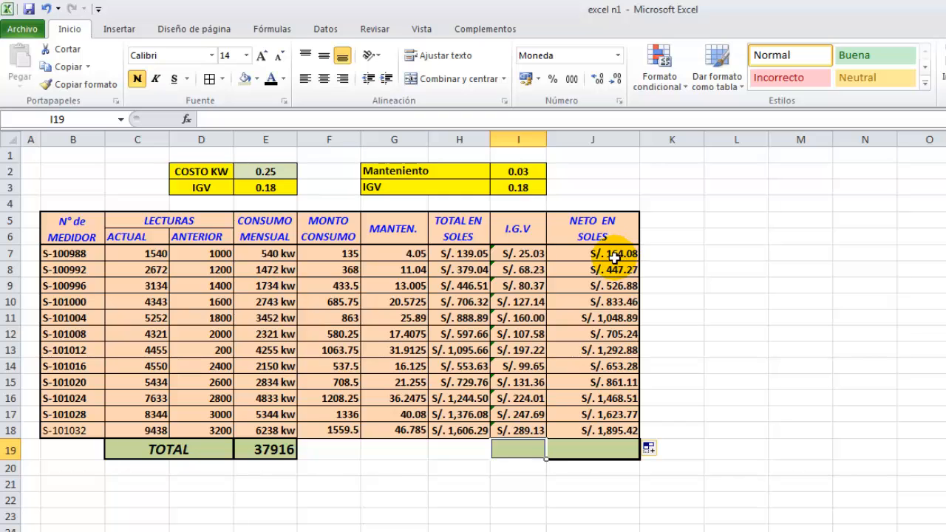
{"action": "left_click_drag", "start_coordinate": [525, 256], "coordinate": [566, 463]}
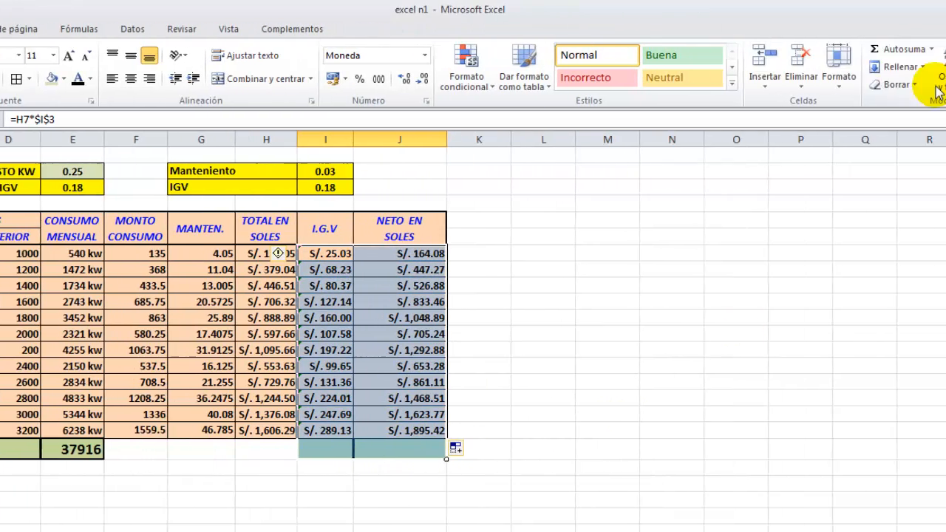
{"action": "left_click", "coordinate": [784, 49]}
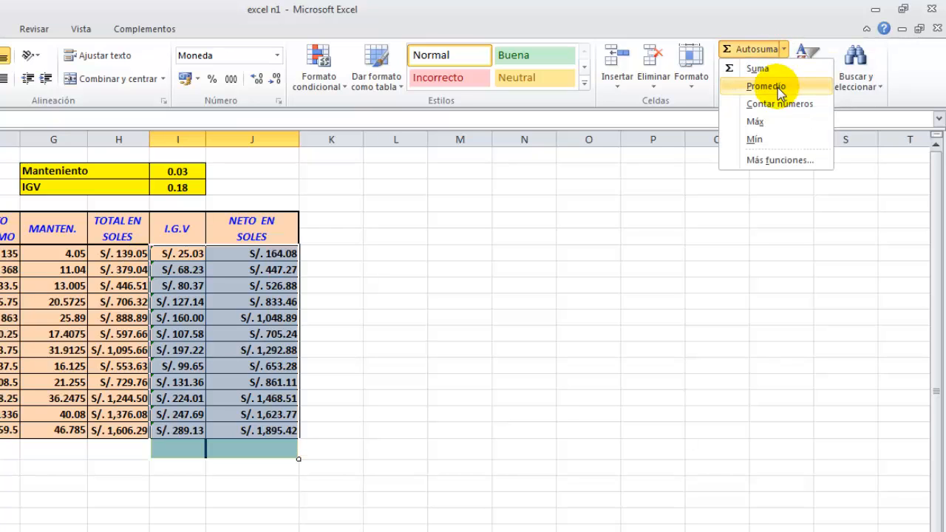
{"action": "left_click", "coordinate": [770, 69]}
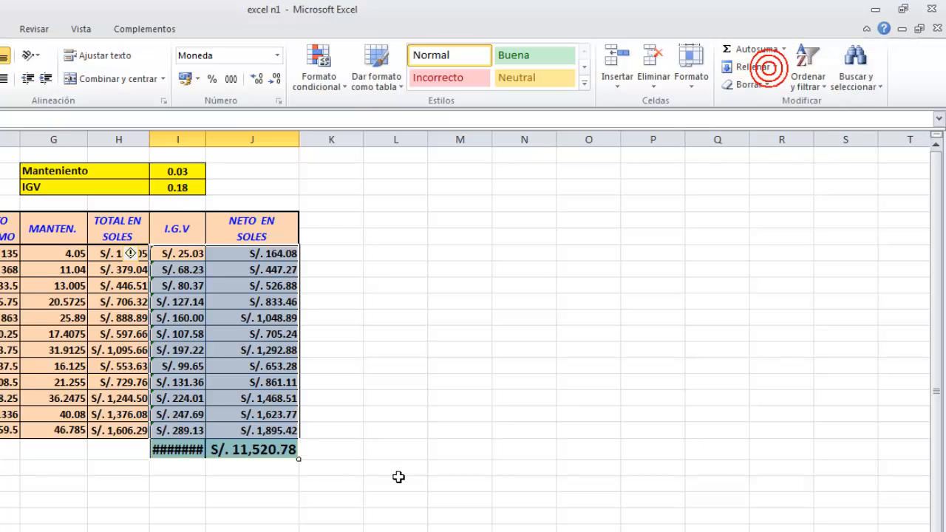
Widen column I so that the I.G.V total in I19 fits its cell.
{"action": "left_click", "coordinate": [252, 448]}
{"action": "left_click", "coordinate": [179, 452]}
{"action": "left_click", "coordinate": [190, 512]}
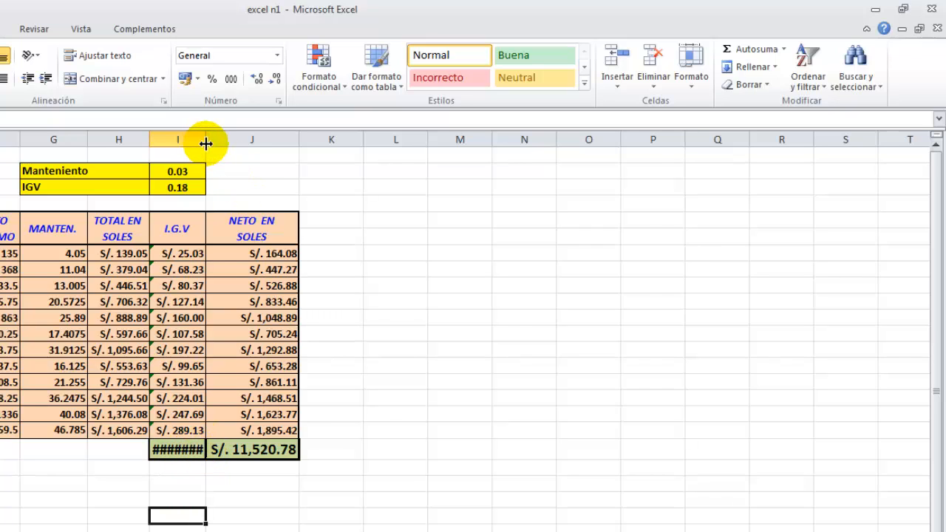
{"action": "left_click_drag", "start_coordinate": [206, 143], "coordinate": [234, 143]}
{"action": "left_click", "coordinate": [283, 497]}
{"action": "left_click", "coordinate": [284, 452]}
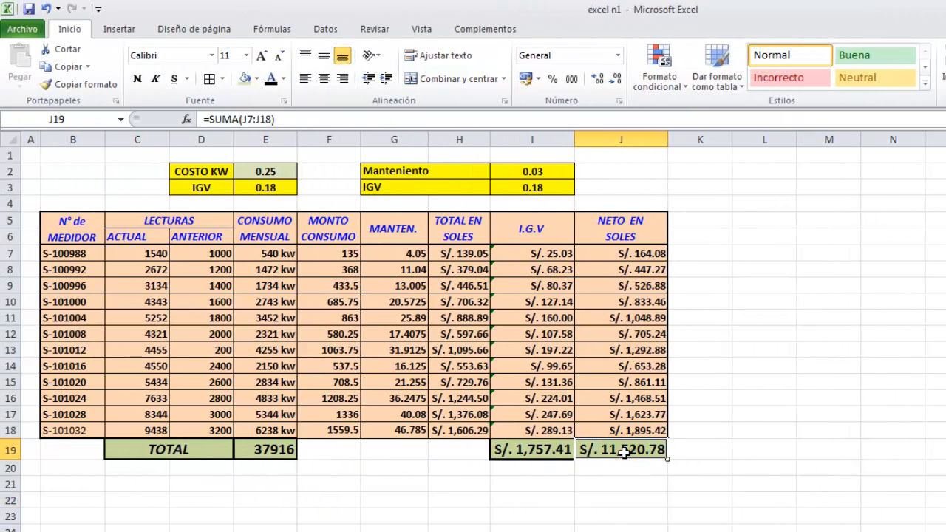
Check the sum formulas in the TOTAL row for monthly consumption, I.G.V and net amount.
{"action": "left_click", "coordinate": [265, 454]}
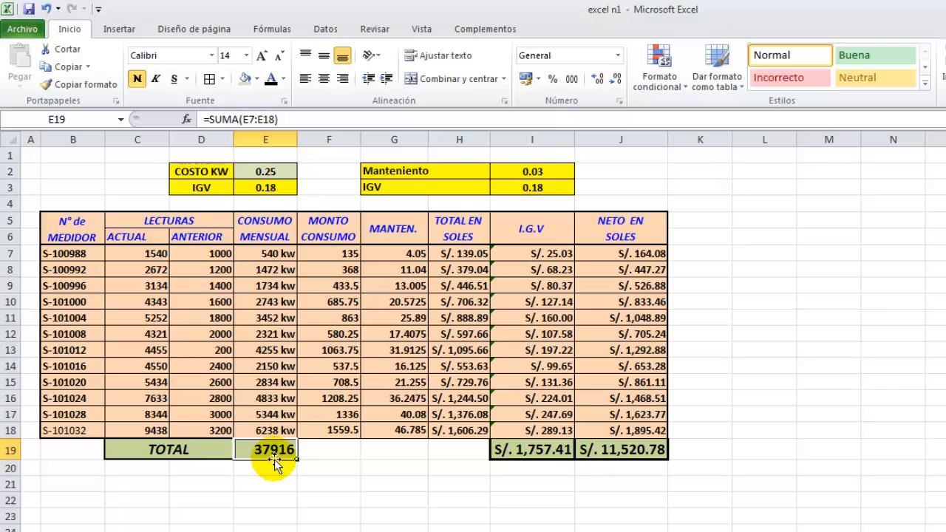
{"action": "left_click", "coordinate": [365, 467]}
{"action": "left_click", "coordinate": [564, 455]}
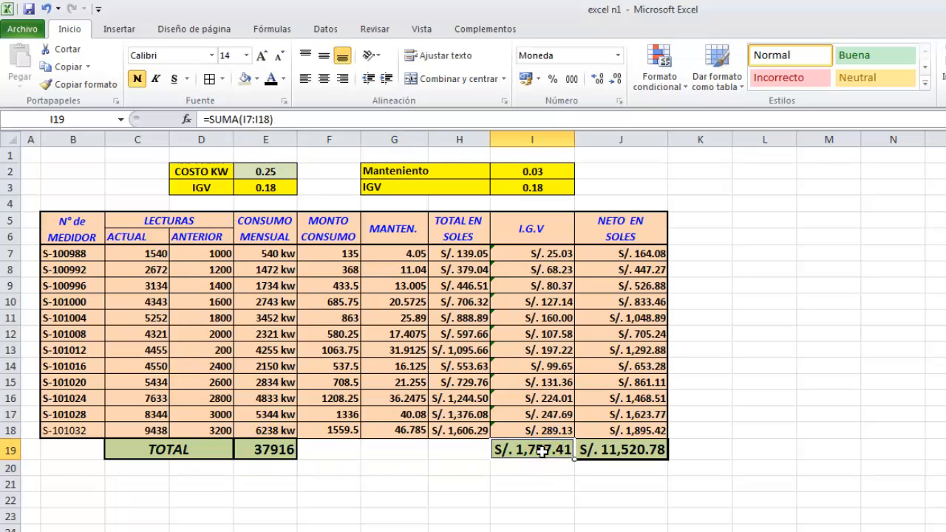
{"action": "left_click", "coordinate": [614, 452]}
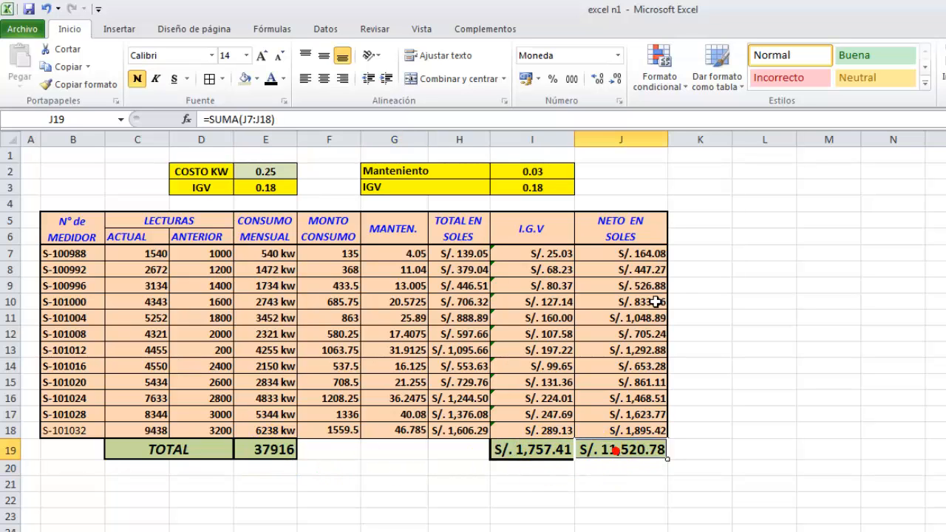
{"action": "left_click", "coordinate": [621, 501]}
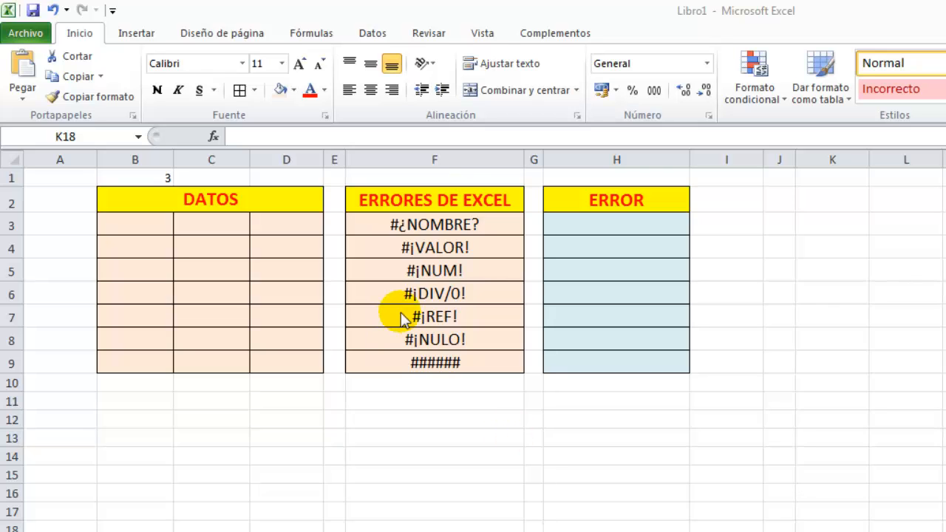
Enter the sample values 2, 5 and 8 in B3, C3 and D3 of the DATOS table.
{"action": "left_click", "coordinate": [458, 224]}
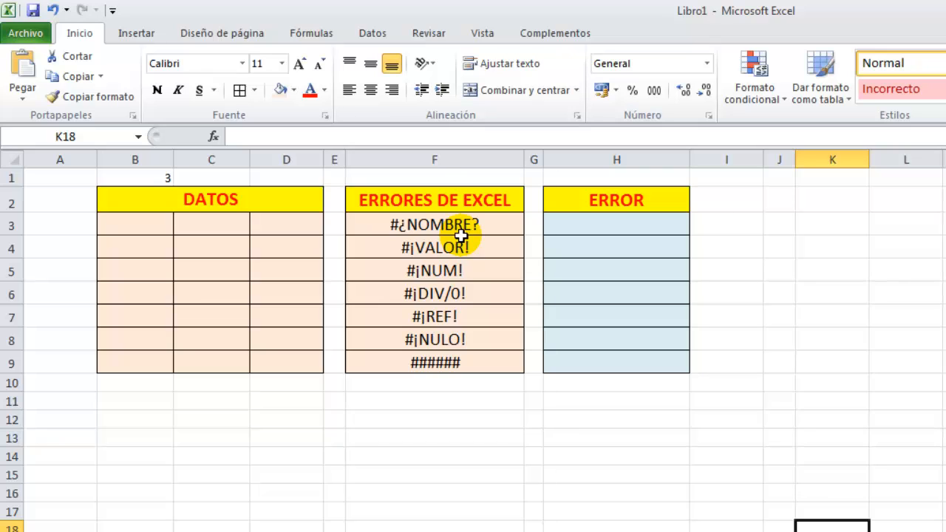
{"action": "left_click", "coordinate": [433, 228]}
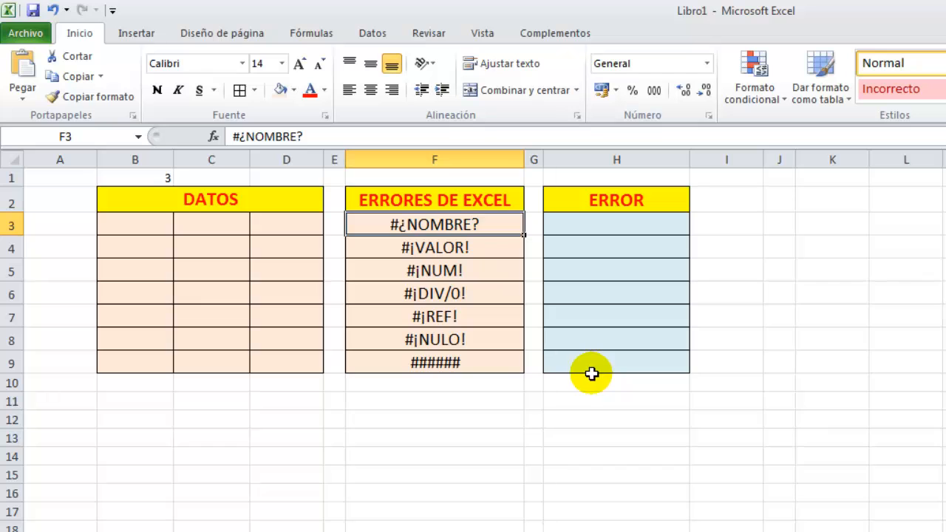
{"action": "left_click", "coordinate": [144, 226]}
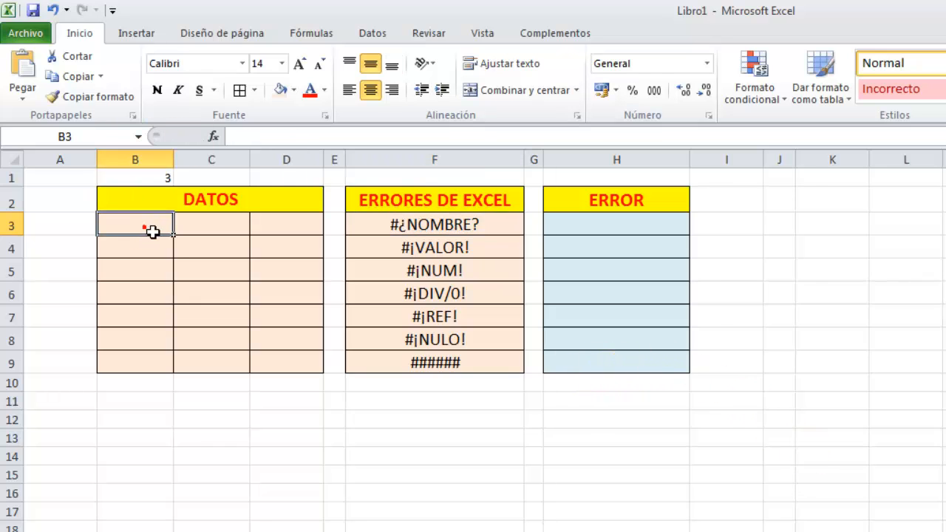
{"action": "type", "text": "2"}
{"action": "key", "text": "Tab"}
{"action": "type", "text": "5"}
{"action": "key", "text": "Tab"}
{"action": "type", "text": "8"}
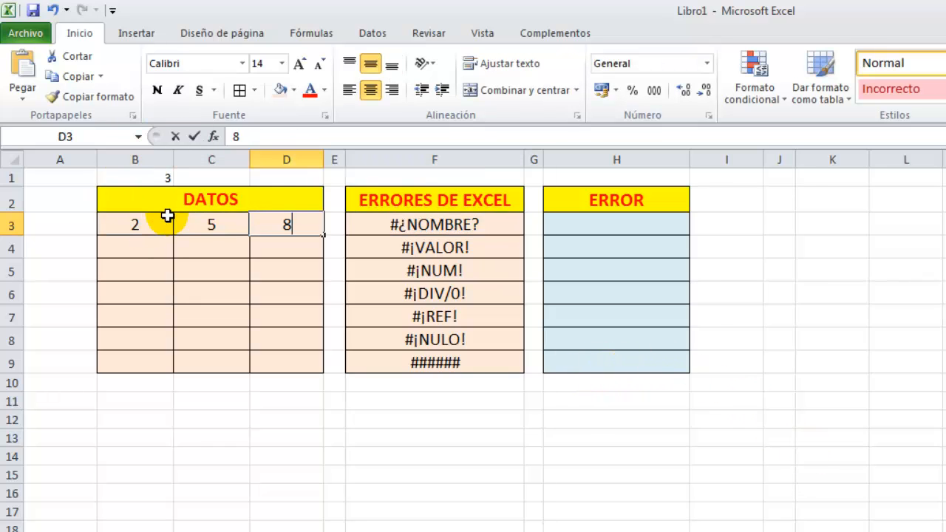
{"action": "key", "text": "Tab"}
Sum B3:D3 in H3 with the function name deliberately misspelled, so the formula reads =SUM(B3:D3).
{"action": "key", "text": "Tab"}
{"action": "key", "text": "Tab"}
{"action": "key", "text": "Tab"}
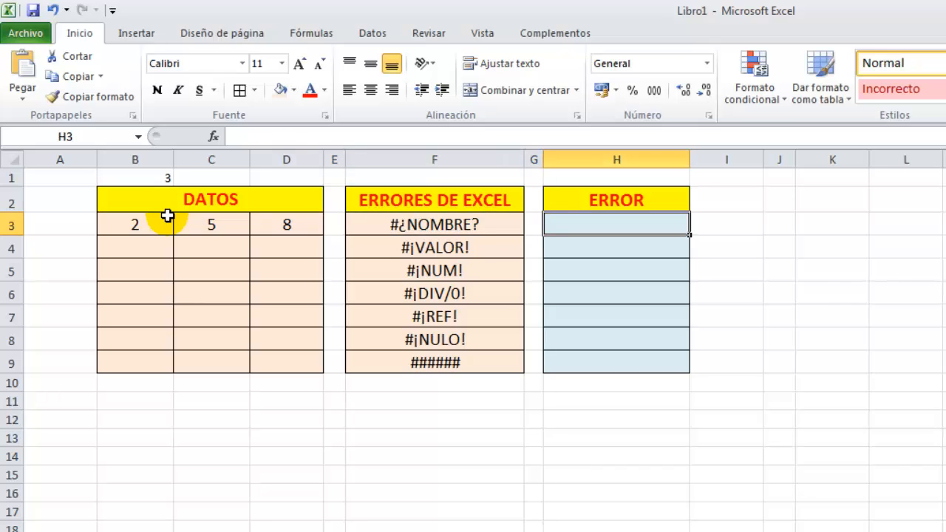
{"action": "type", "text": "=SUMA"}
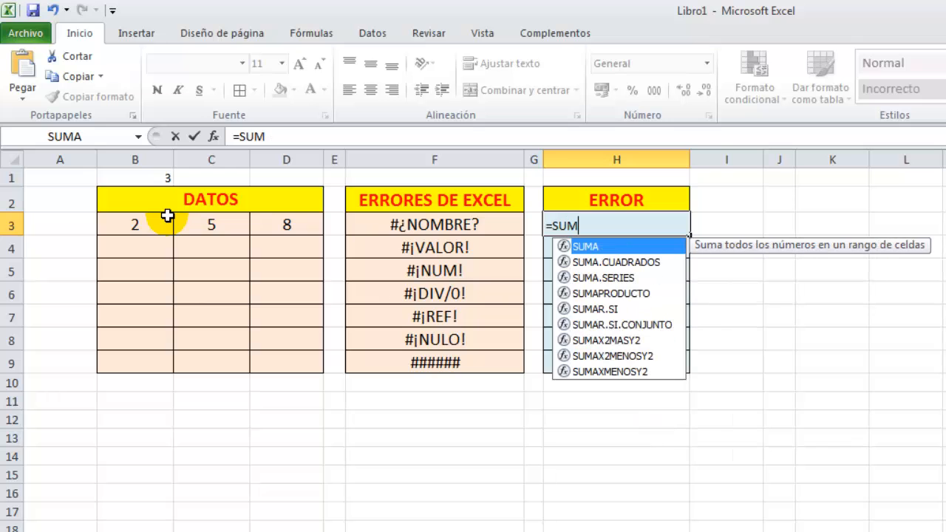
{"action": "double_click", "coordinate": [592, 247]}
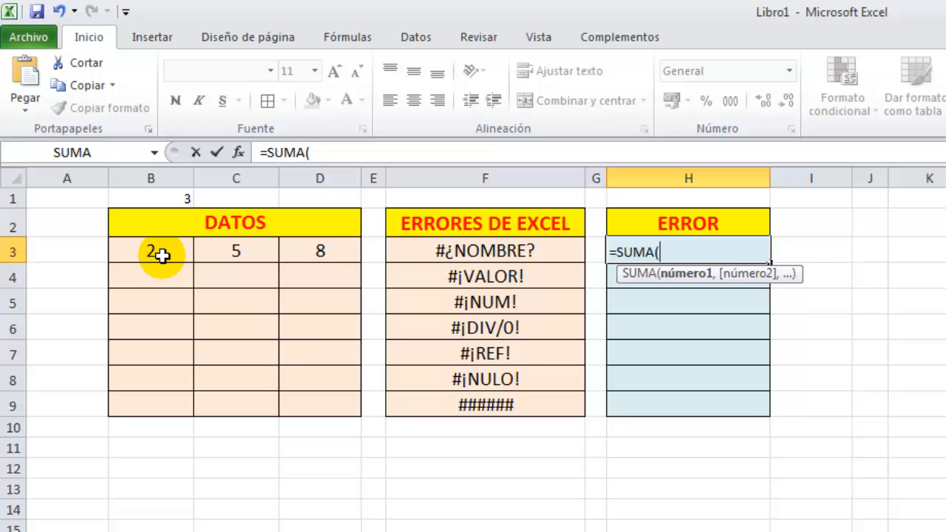
{"action": "left_click_drag", "start_coordinate": [162, 255], "coordinate": [319, 251]}
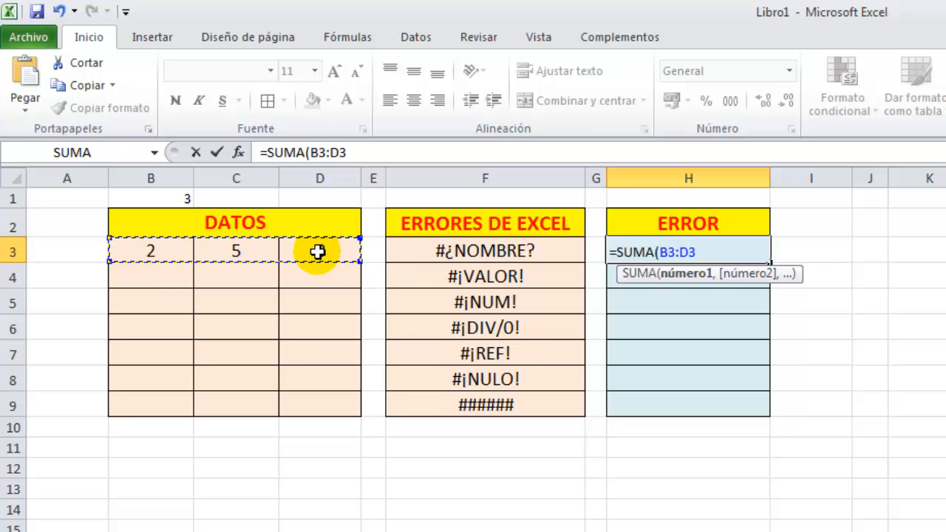
{"action": "type", "text": ")"}
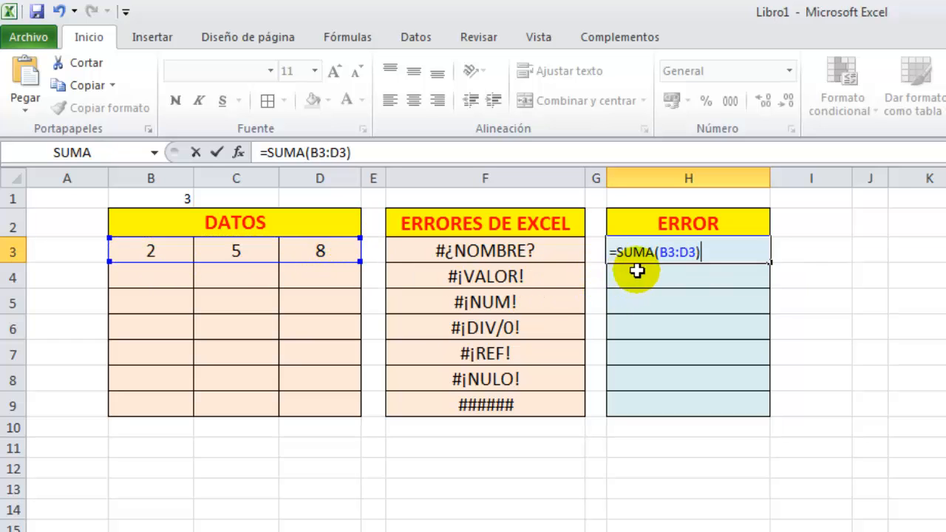
{"action": "left_click", "coordinate": [646, 253]}
{"action": "key", "text": "Delete"}
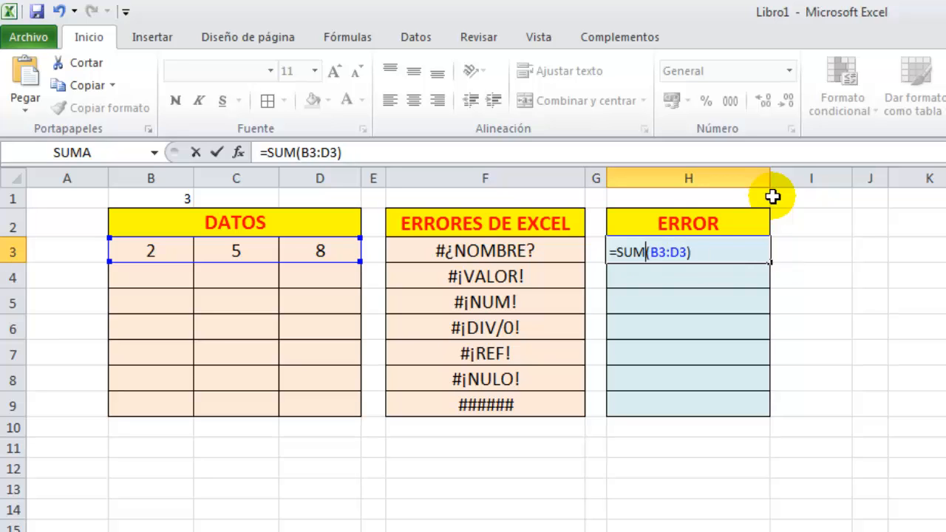
{"action": "key", "text": "Return"}
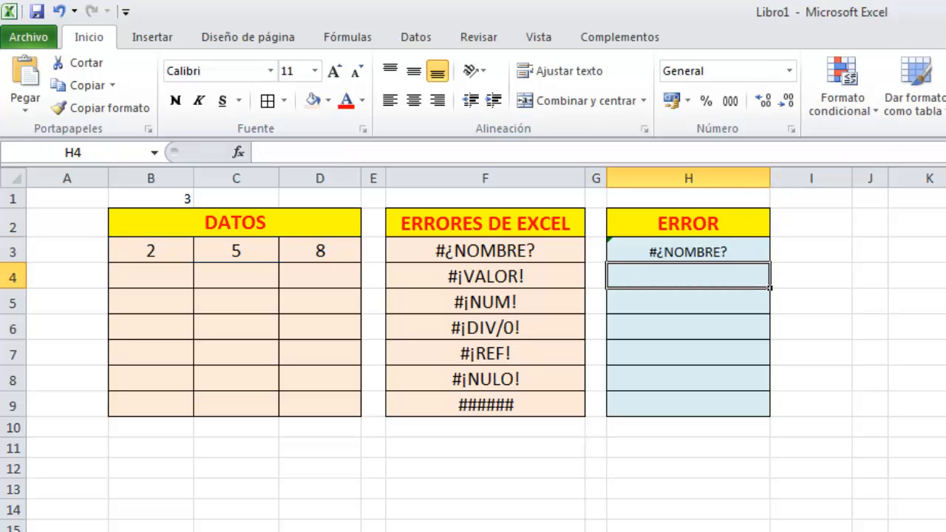
Inspect the misspelled sum formula in H3 of the ERROR column without changing it.
{"action": "double_click", "coordinate": [688, 252]}
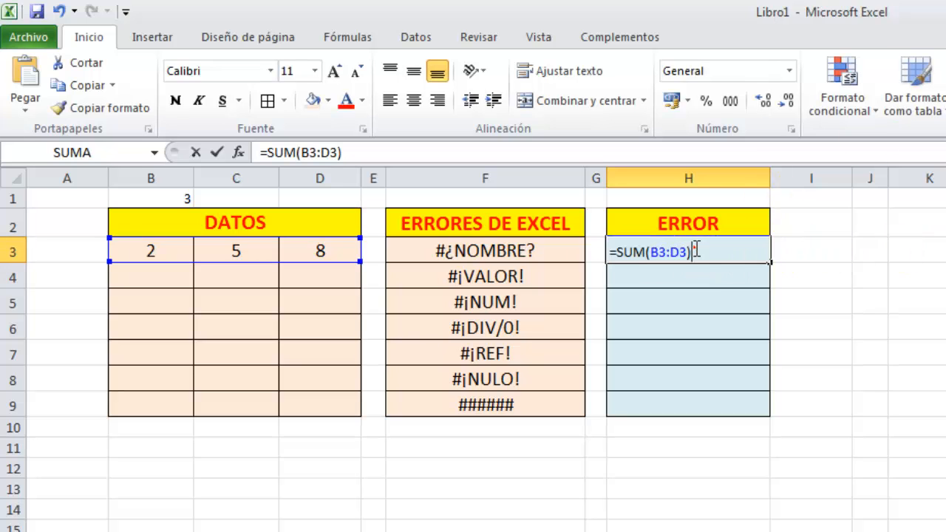
{"action": "left_click", "coordinate": [727, 252]}
{"action": "left_click", "coordinate": [731, 252]}
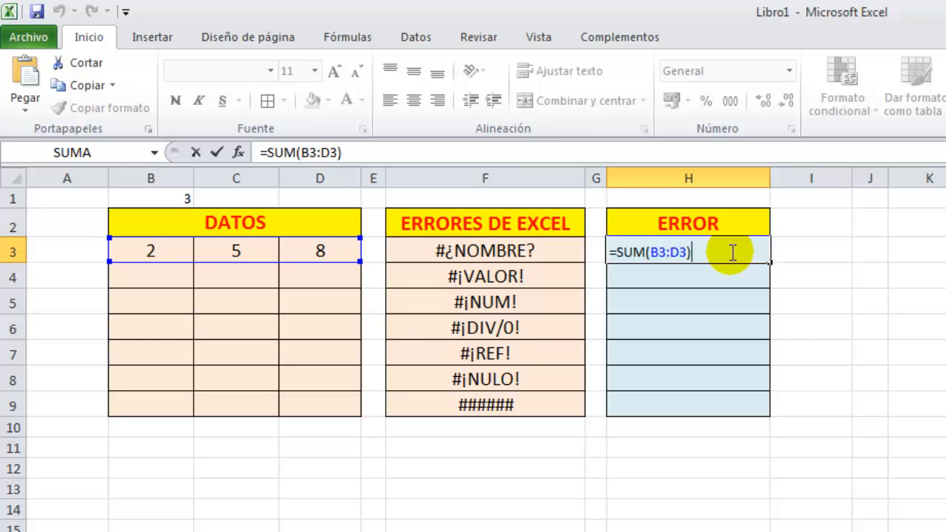
{"action": "key", "text": "Return"}
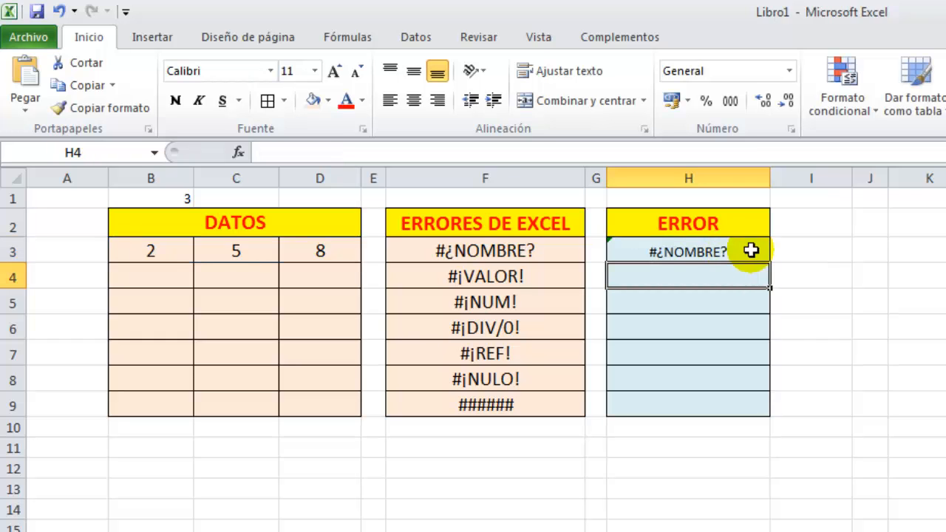
{"action": "left_click", "coordinate": [708, 255]}
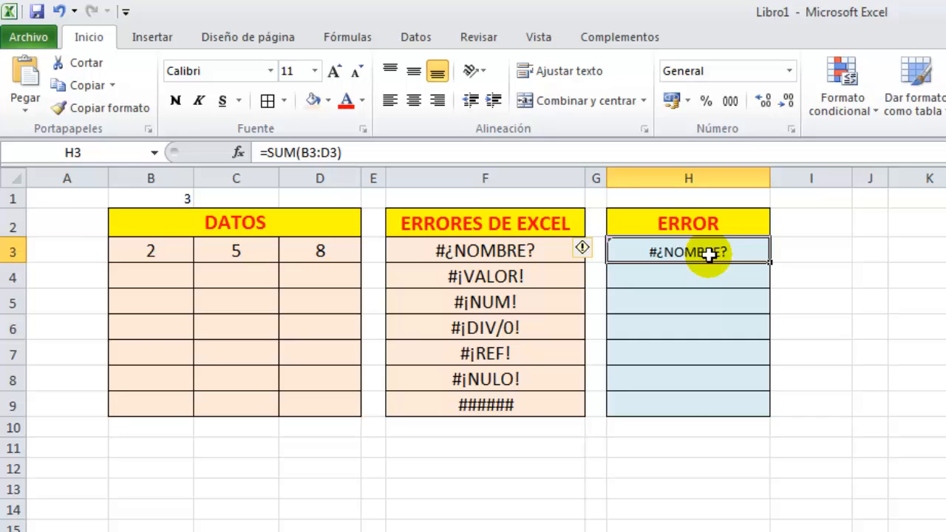
{"action": "left_click", "coordinate": [649, 282]}
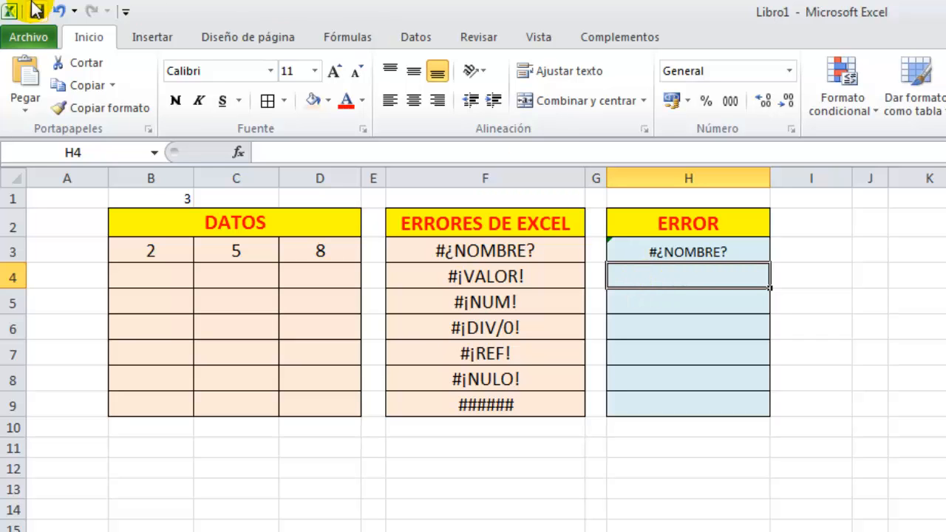
Enter the sample values 6, 8 and 9 in B4, C4 and D4 of the DATOS table.
{"action": "left_click", "coordinate": [178, 273]}
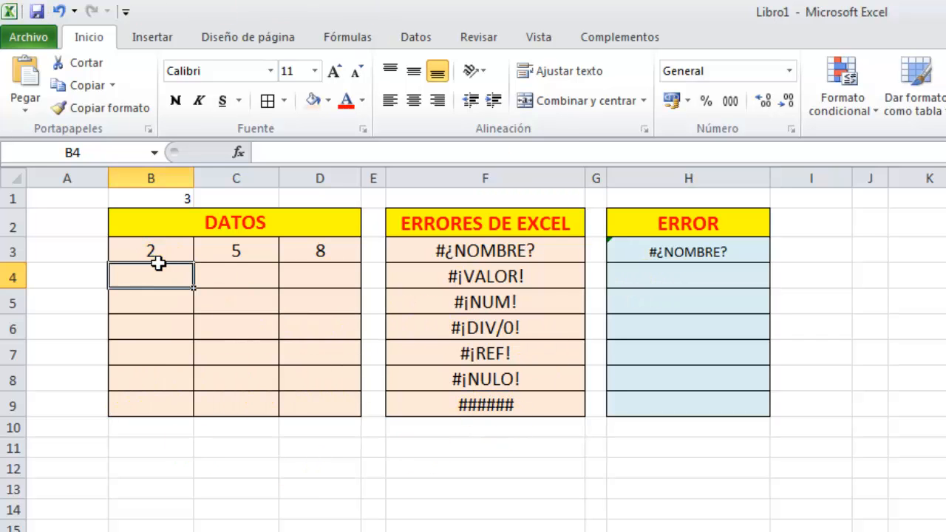
{"action": "type", "text": "6"}
{"action": "key", "text": "Tab"}
{"action": "type", "text": "8"}
{"action": "key", "text": "Tab"}
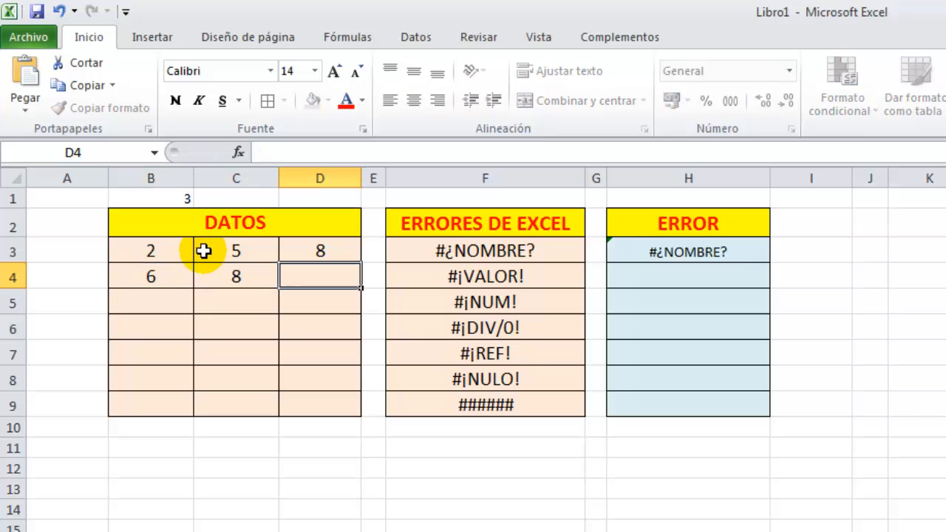
{"action": "type", "text": "9"}
{"action": "key", "text": "Tab"}
Enter the formula =SUMA(B4,C4,"A") in H4, using a text argument in place of the third number.
{"action": "key", "text": "Tab"}
{"action": "key", "text": "Tab"}
{"action": "key", "text": "Tab"}
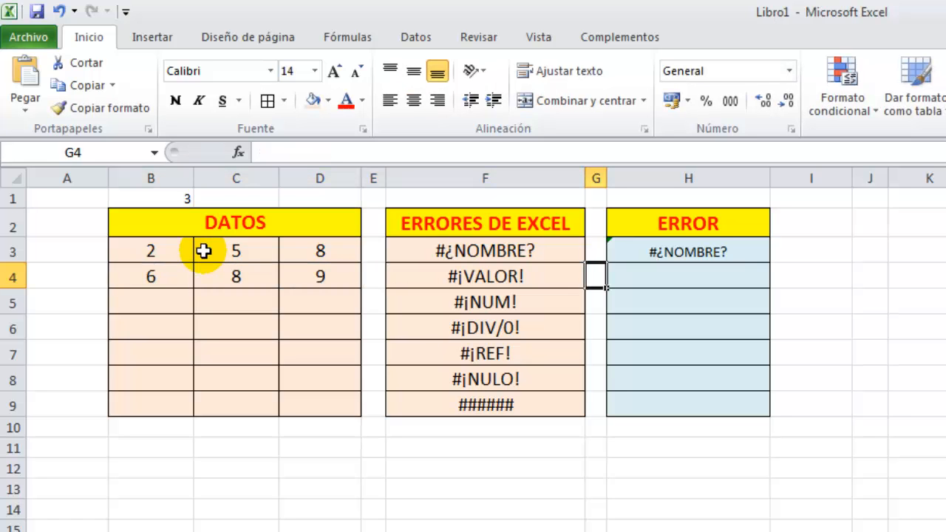
{"action": "type", "text": "="}
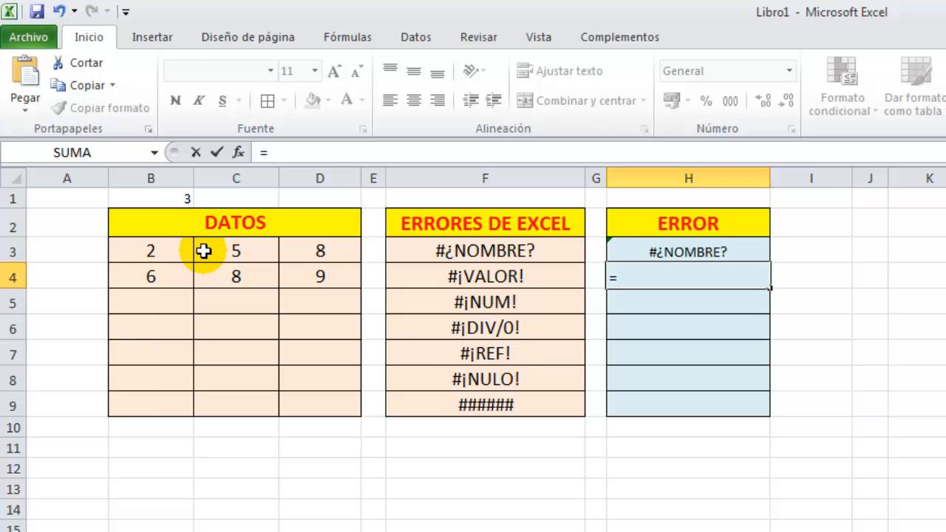
{"action": "type", "text": "SUMA"}
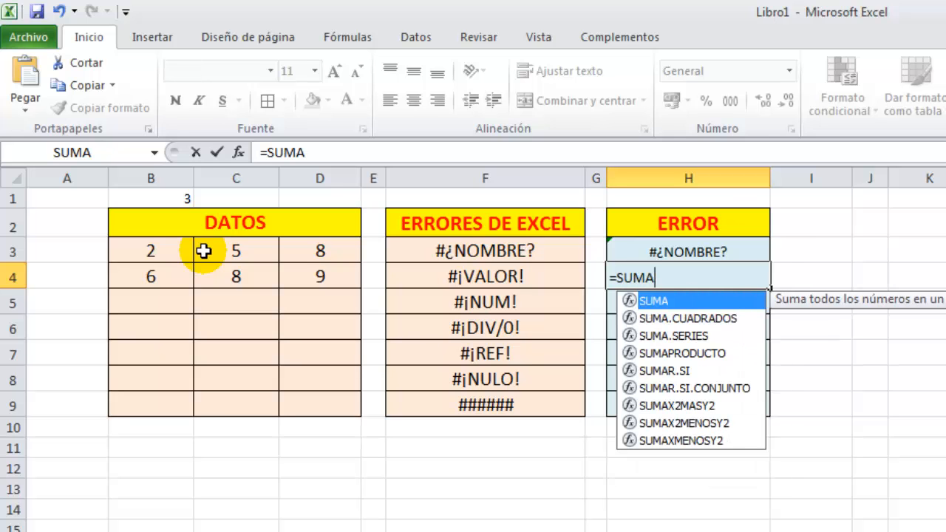
{"action": "double_click", "coordinate": [658, 300]}
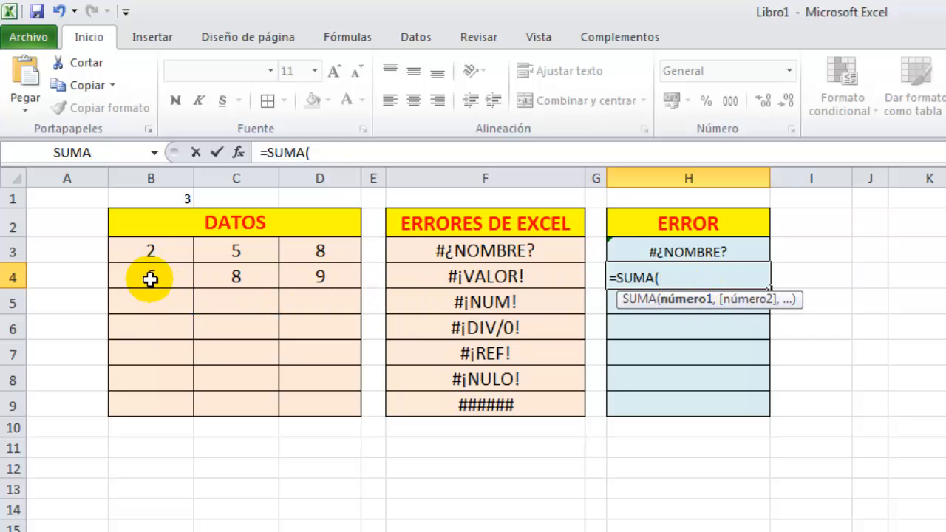
{"action": "left_click_drag", "start_coordinate": [152, 279], "coordinate": [309, 278]}
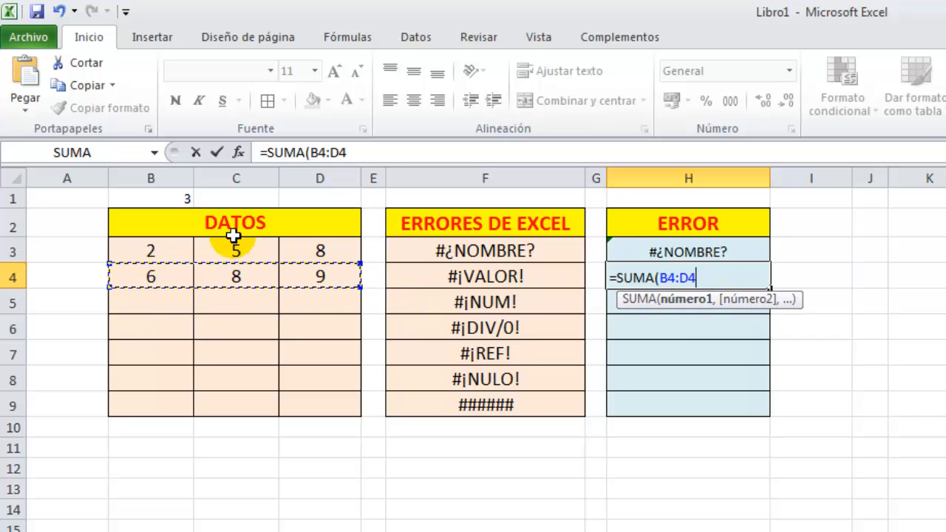
{"action": "key", "text": "BackSpace"}
{"action": "key", "text": "BackSpace"}
{"action": "key", "text": "BackSpace"}
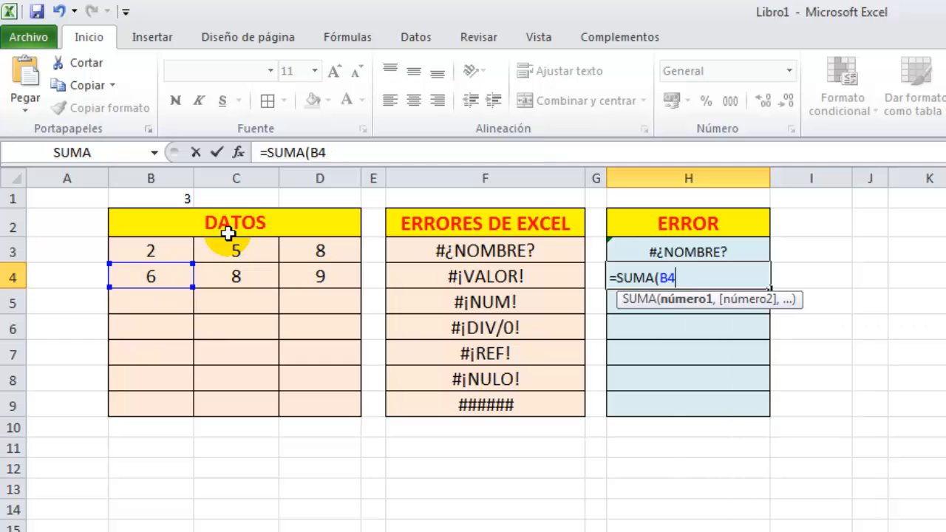
{"action": "type", "text": ","}
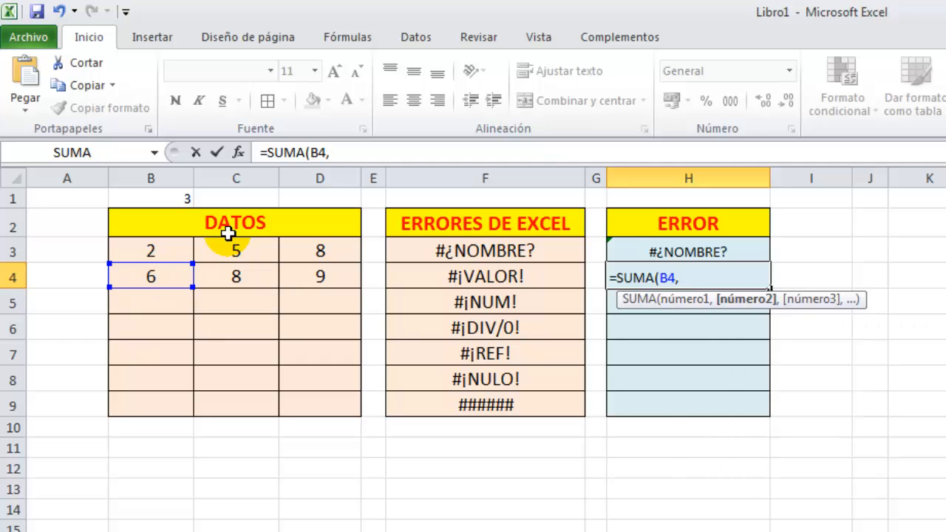
{"action": "left_click", "coordinate": [231, 275]}
{"action": "type", "text": ","}
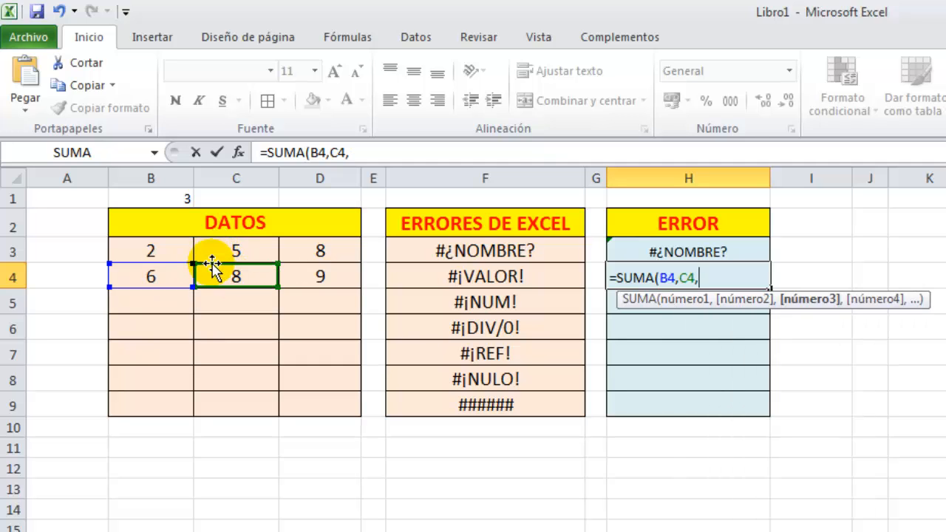
{"action": "type", "text": "\"A\")"}
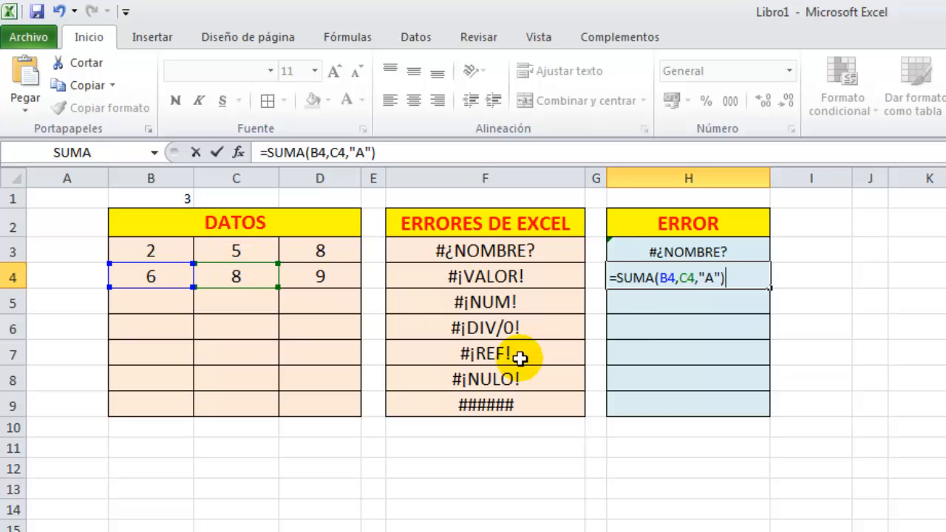
{"action": "left_click", "coordinate": [680, 278]}
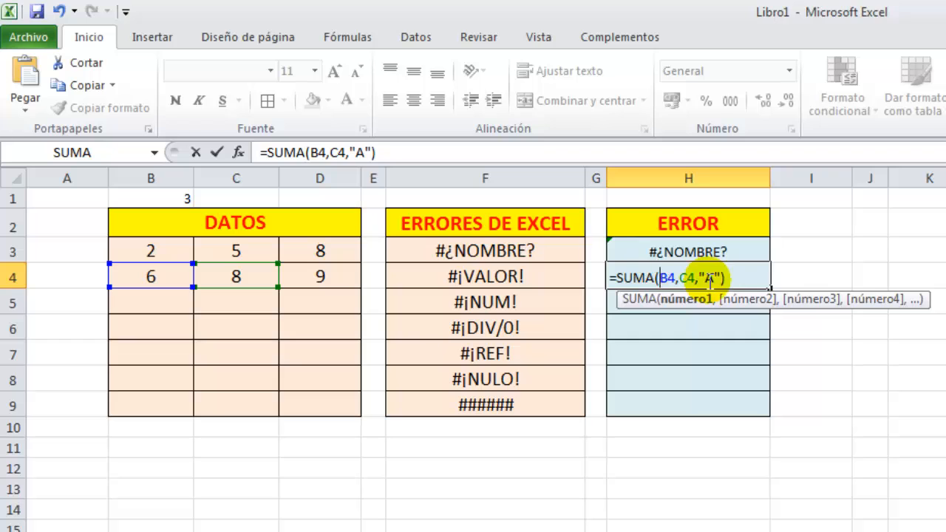
{"action": "left_click", "coordinate": [732, 278]}
{"action": "key", "text": "Return"}
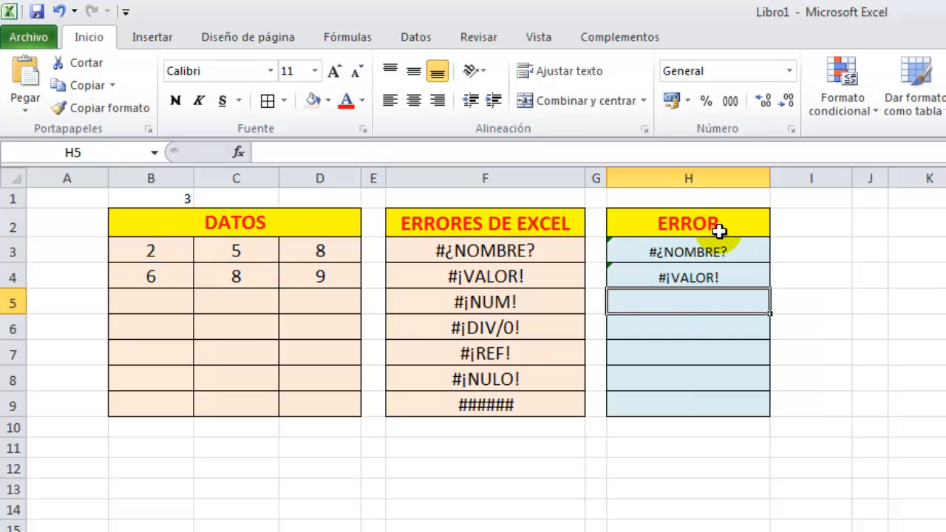
{"action": "left_click", "coordinate": [693, 272]}
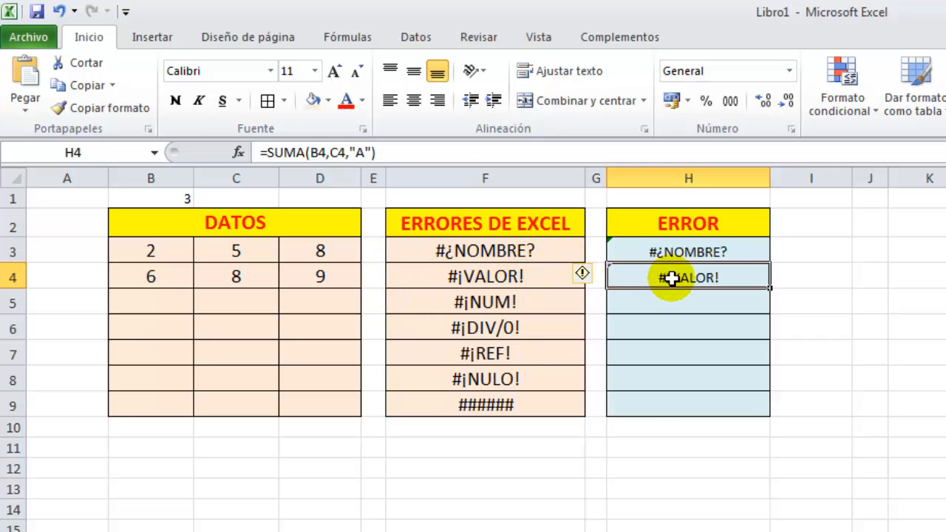
{"action": "left_click", "coordinate": [637, 307]}
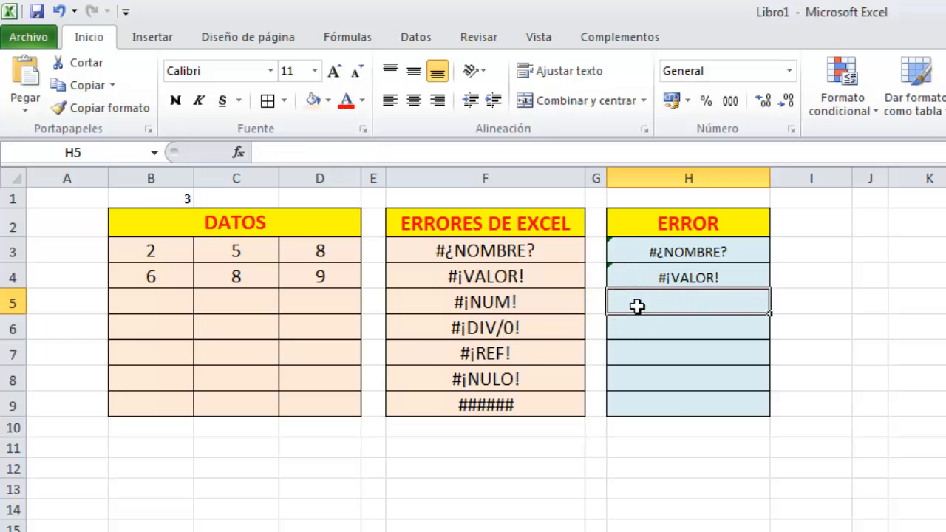
Enter the sample values 2, 8 and 1 in B5, C5 and D5 for the #¡NUM! example.
{"action": "left_click", "coordinate": [495, 306]}
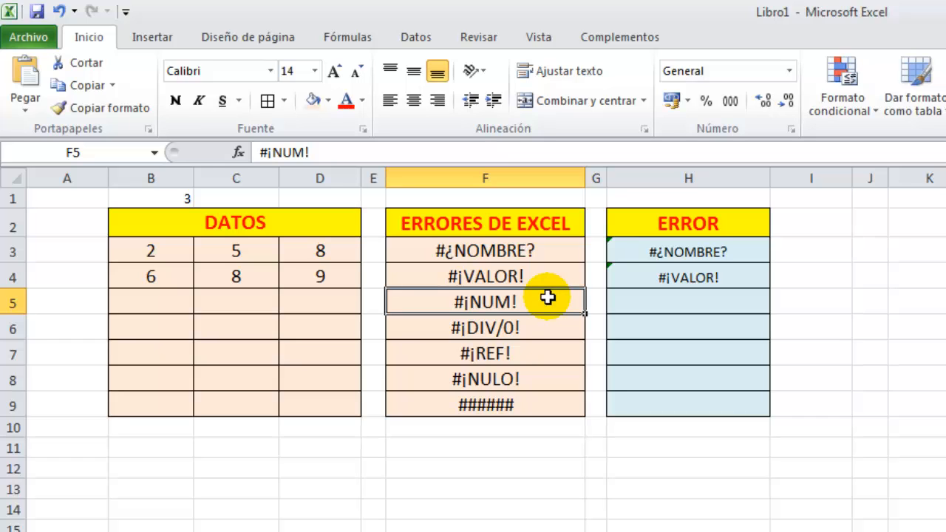
{"action": "left_click", "coordinate": [167, 302]}
{"action": "type", "text": "20"}
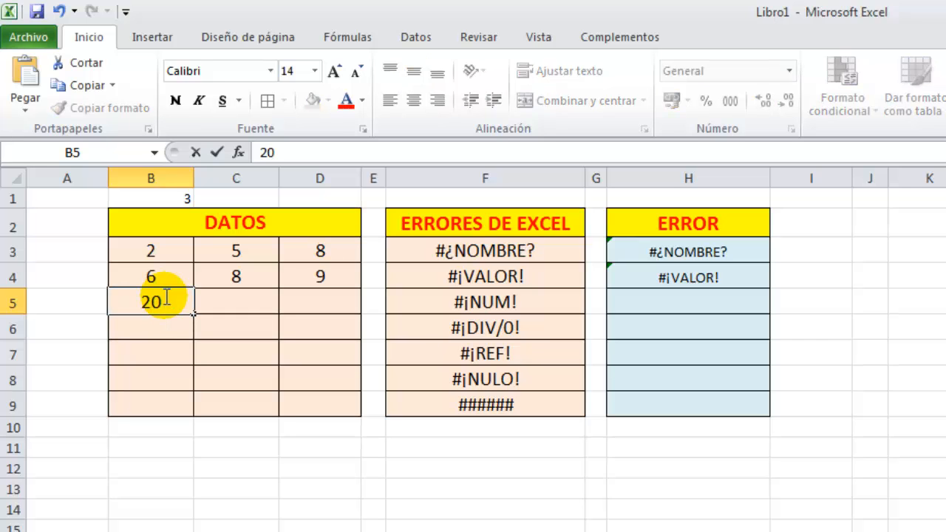
{"action": "key", "text": "BackSpace"}
{"action": "key", "text": "Tab"}
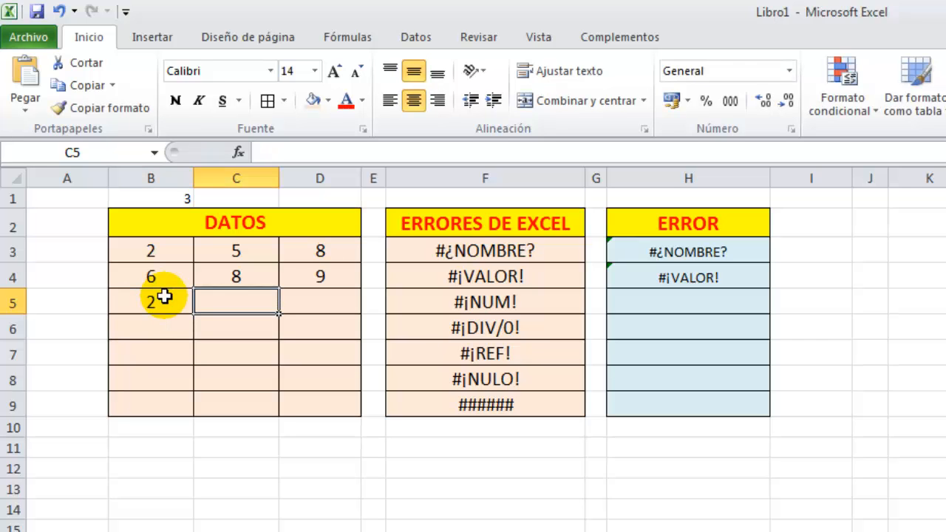
{"action": "type", "text": "8"}
{"action": "key", "text": "Tab"}
{"action": "type", "text": "1"}
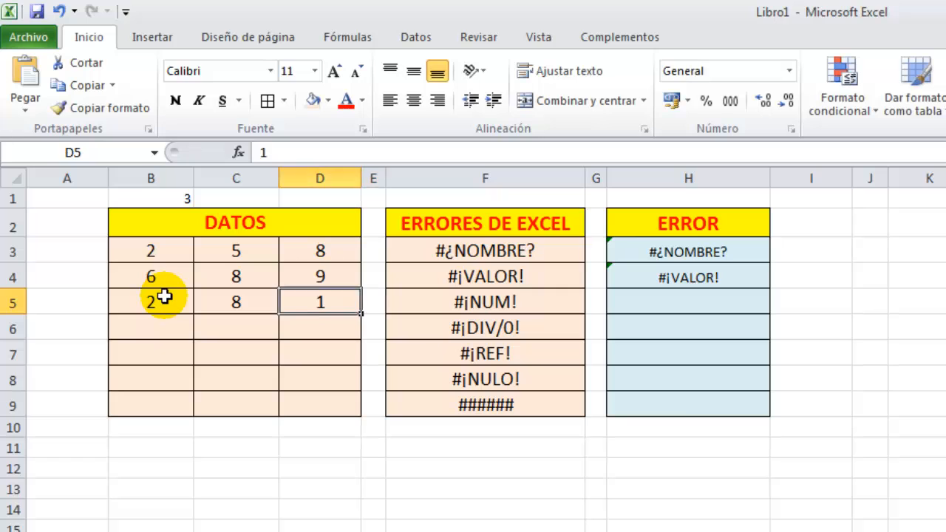
Replace the row 5 sample values with 1000 in B5 and 120 in C5, and clear D5.
{"action": "key", "text": "Left"}
{"action": "key", "text": "Left"}
{"action": "type", "text": "1000"}
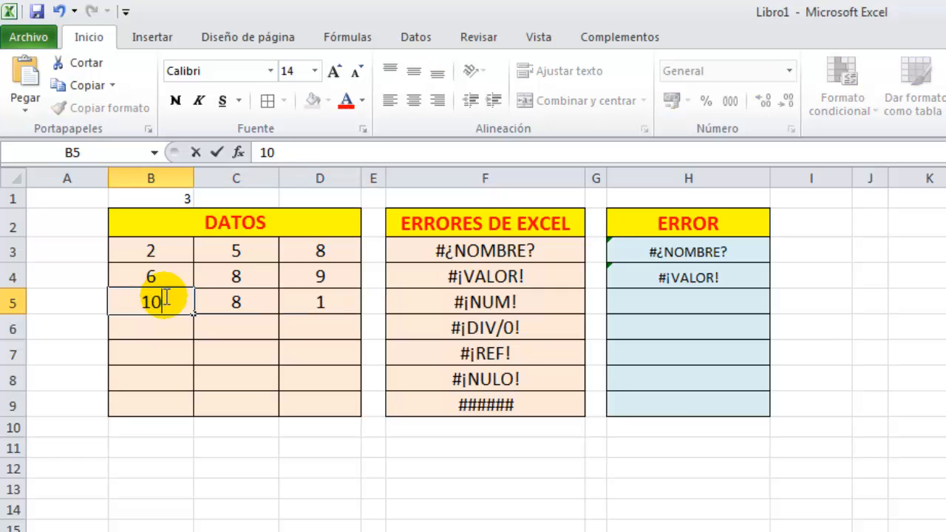
{"action": "key", "text": "Tab"}
{"action": "key", "text": "Right"}
{"action": "key", "text": "Right"}
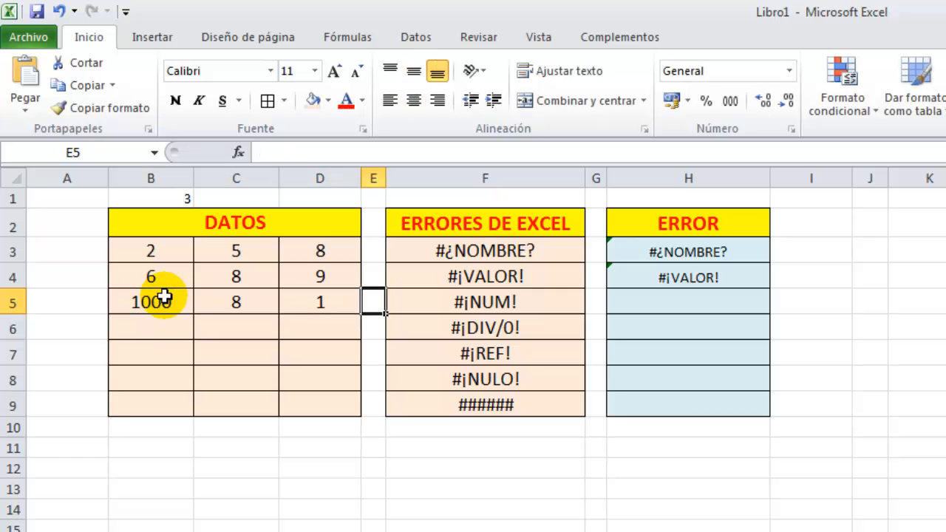
{"action": "key", "text": "Left"}
{"action": "key", "text": "Left"}
{"action": "type", "text": "120"}
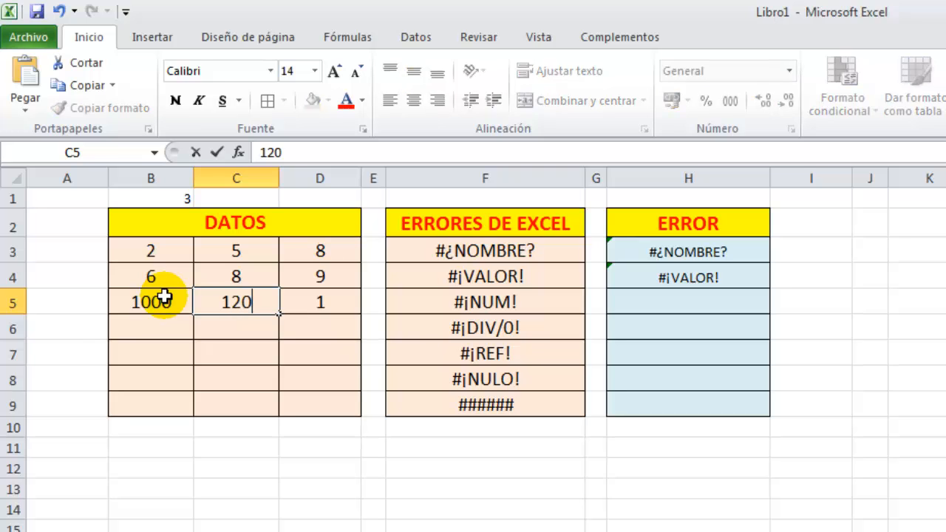
{"action": "key", "text": "Tab"}
{"action": "key", "text": "Delete"}
Enter the formula =POTENCIA(B5,C5) in H5 of the ERROR column.
{"action": "key", "text": "Right"}
{"action": "key", "text": "Right"}
{"action": "key", "text": "Right"}
{"action": "key", "text": "Right"}
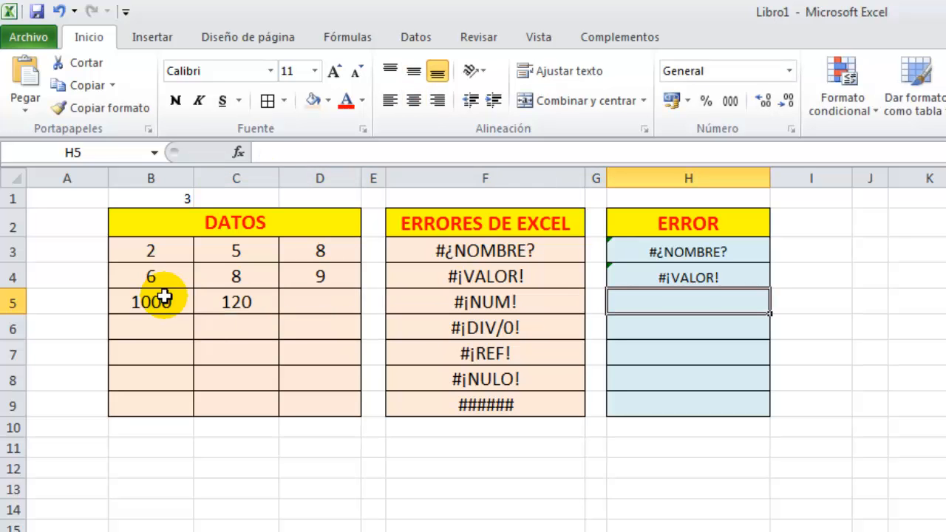
{"action": "type", "text": "=P"}
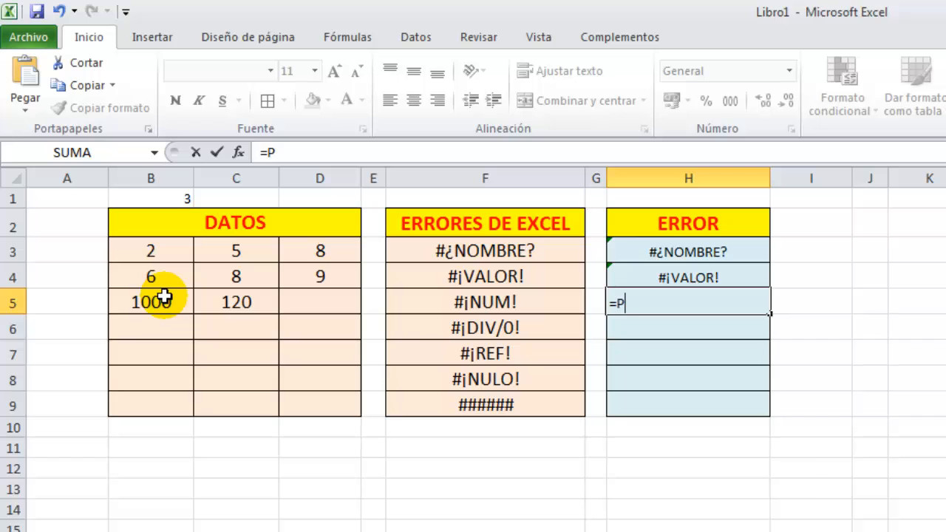
{"action": "type", "text": "OTE"}
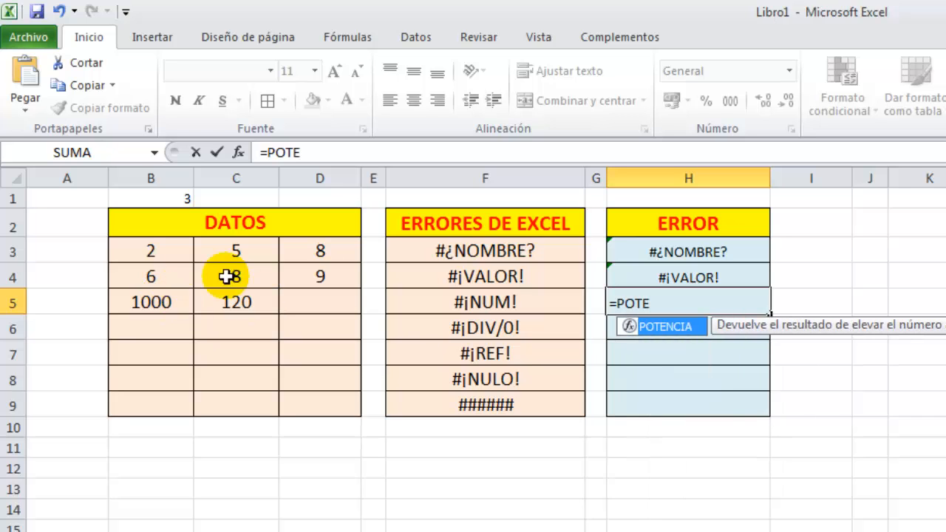
{"action": "double_click", "coordinate": [674, 326]}
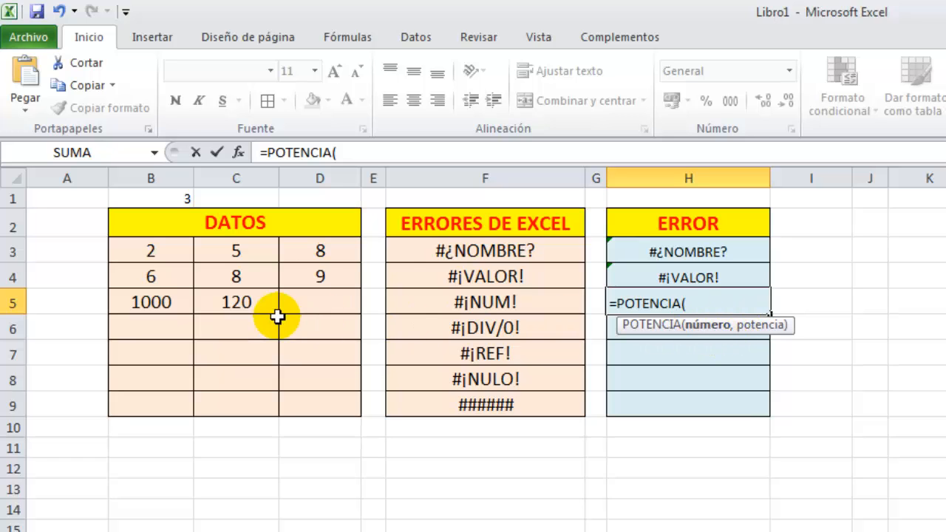
{"action": "left_click", "coordinate": [152, 303]}
{"action": "type", "text": ","}
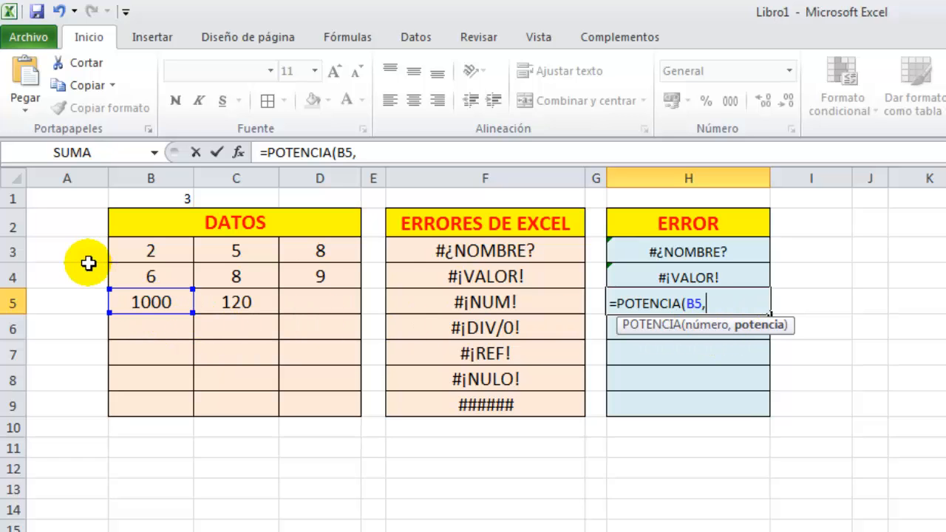
{"action": "left_click", "coordinate": [238, 304]}
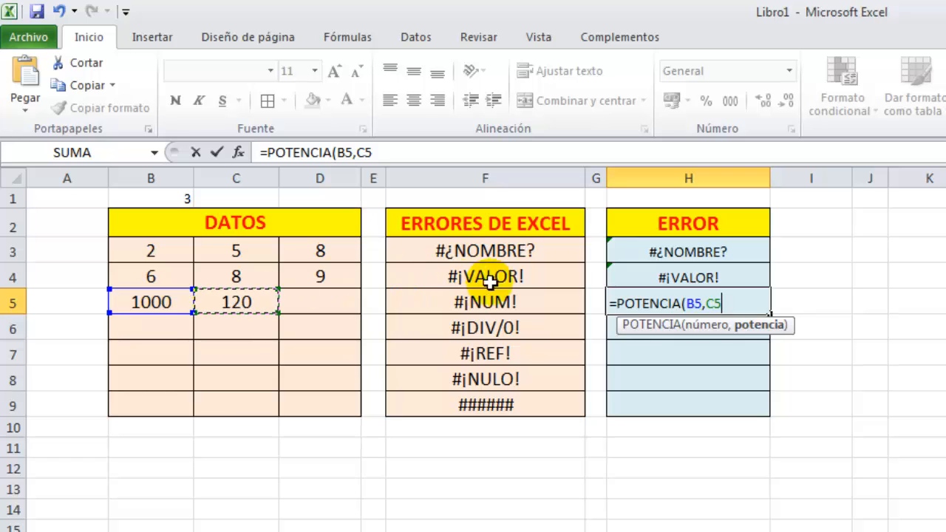
{"action": "type", "text": ")"}
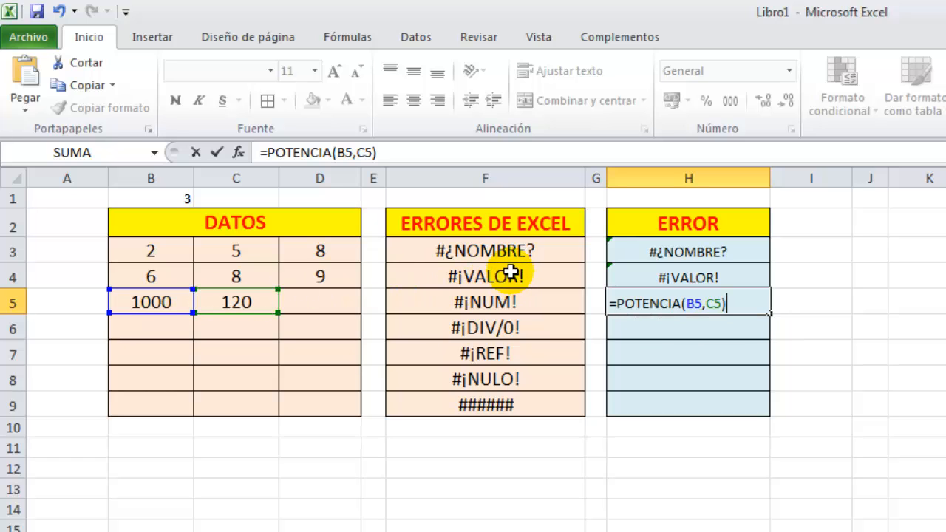
{"action": "key", "text": "Return"}
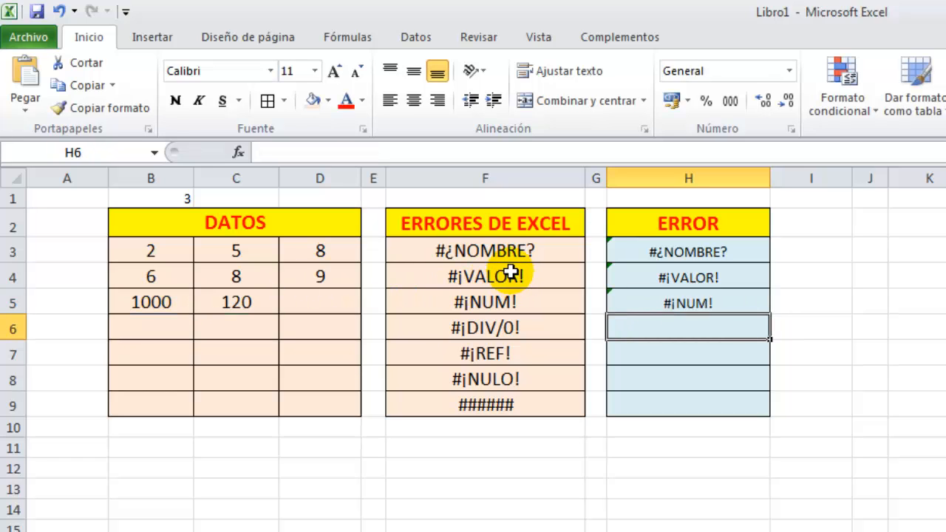
Examine the power formula in H5 together with its base in B5 and exponent in C5.
{"action": "left_click", "coordinate": [681, 303]}
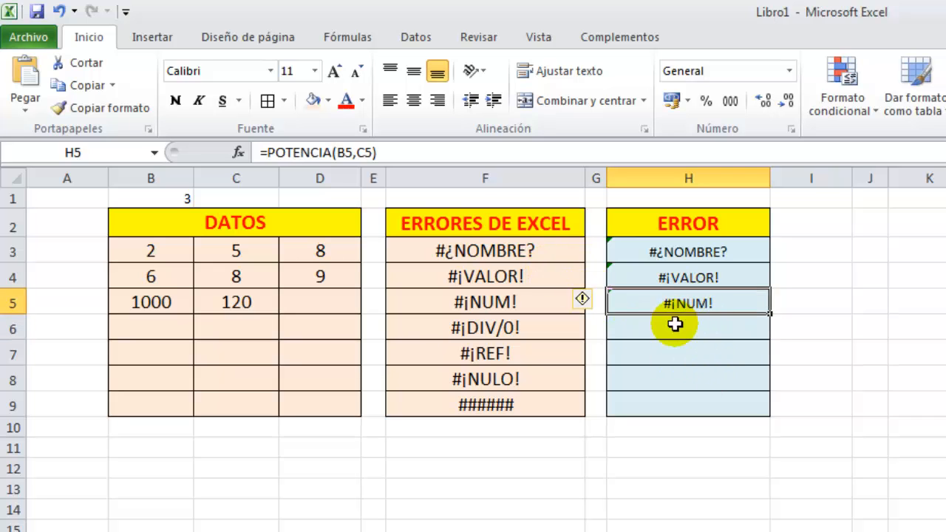
{"action": "left_click", "coordinate": [246, 302]}
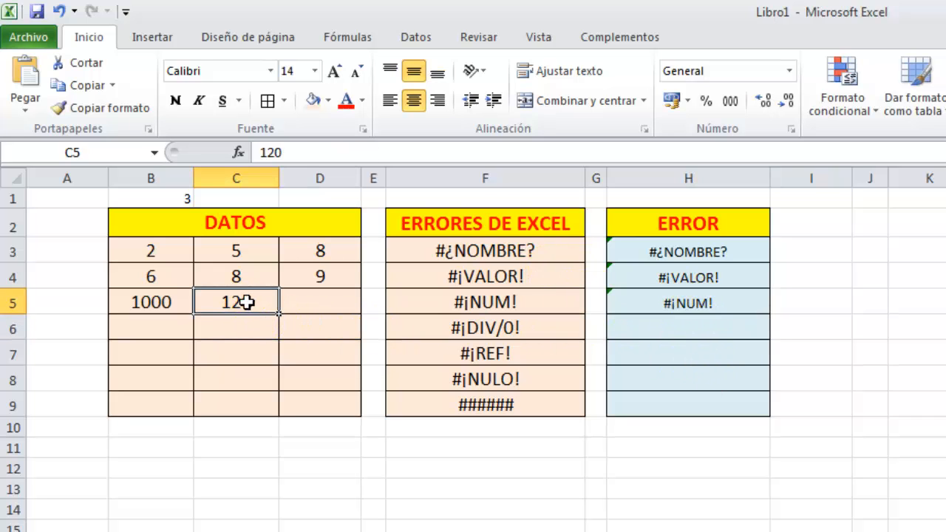
{"action": "left_click", "coordinate": [680, 302]}
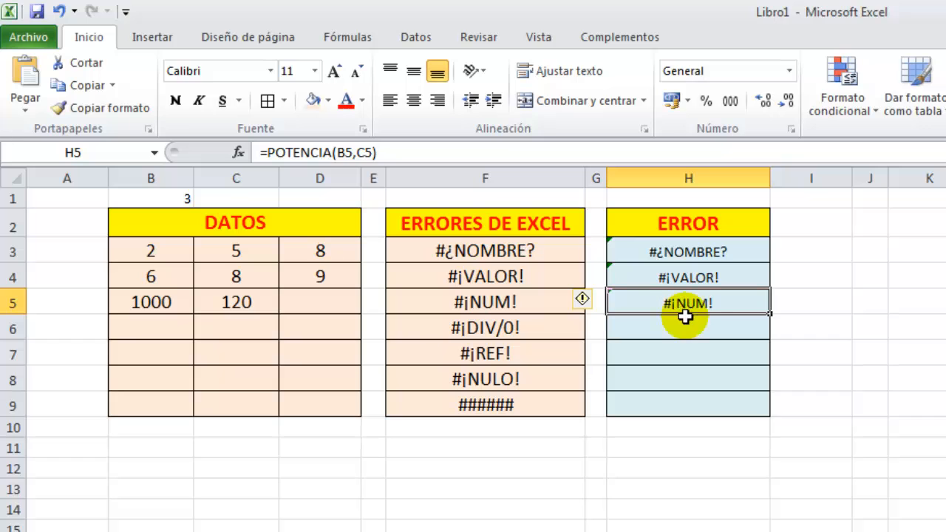
{"action": "left_click", "coordinate": [159, 303]}
{"action": "left_click", "coordinate": [218, 301]}
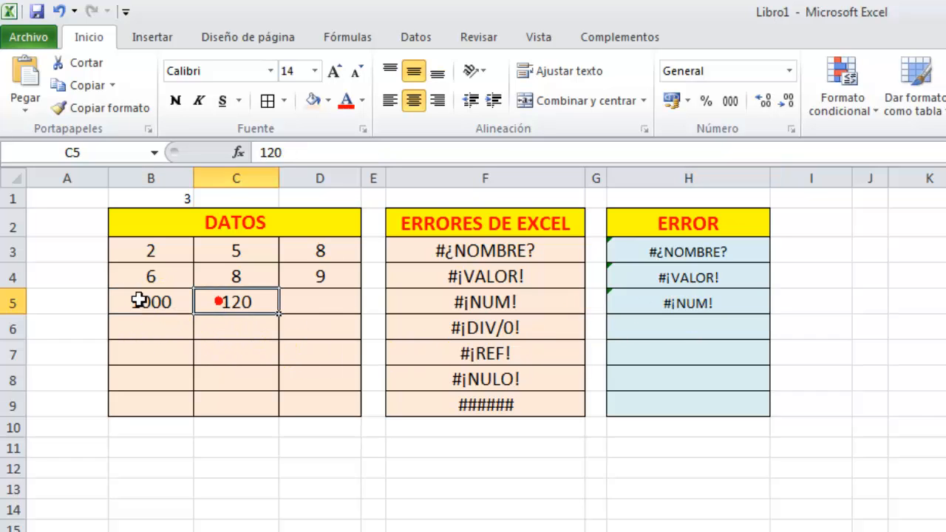
{"action": "left_click", "coordinate": [139, 301]}
{"action": "left_click", "coordinate": [217, 310]}
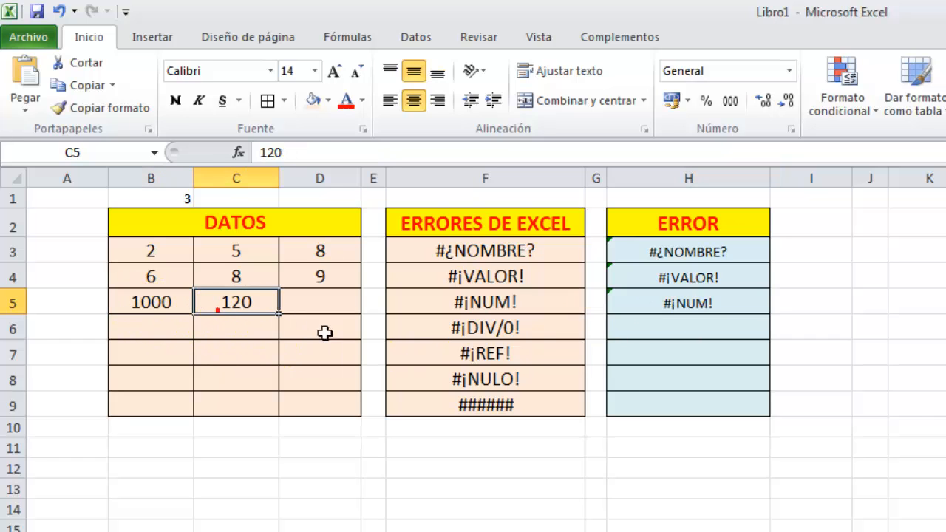
{"action": "left_click", "coordinate": [678, 329]}
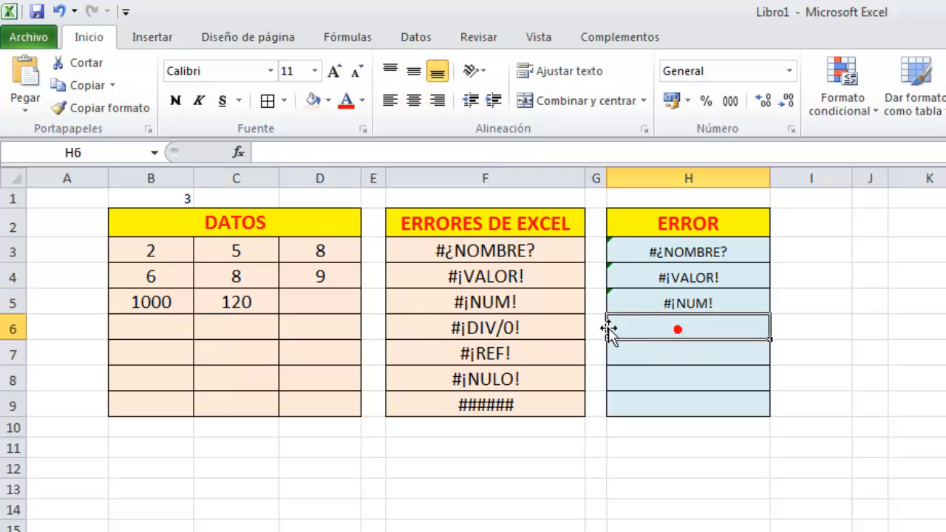
{"action": "left_click", "coordinate": [521, 305]}
{"action": "left_click", "coordinate": [640, 311]}
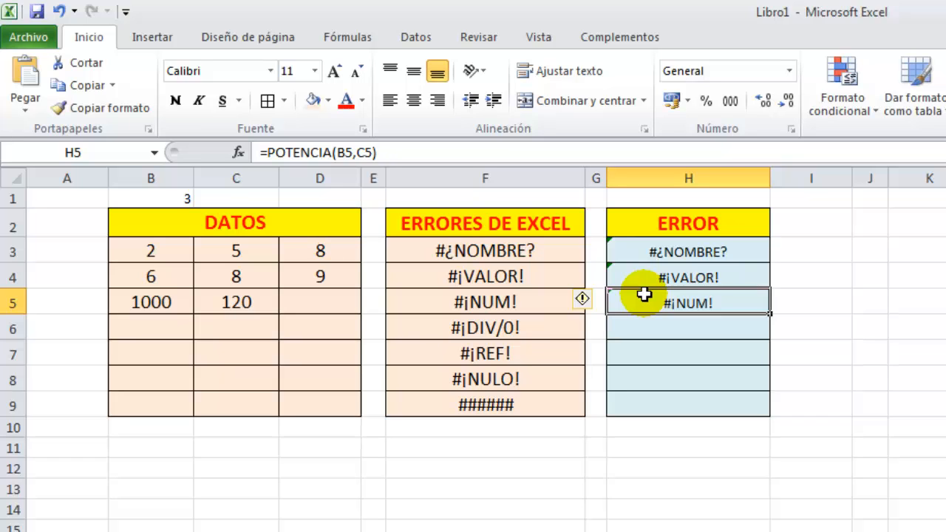
Try the division formula =5/0 in H6 and clear the cell again.
{"action": "left_click", "coordinate": [660, 335]}
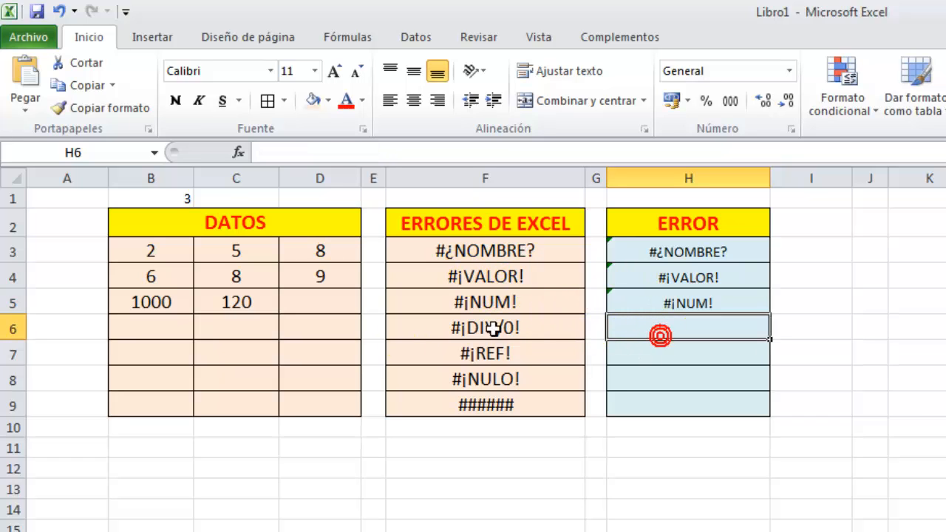
{"action": "left_click", "coordinate": [166, 330]}
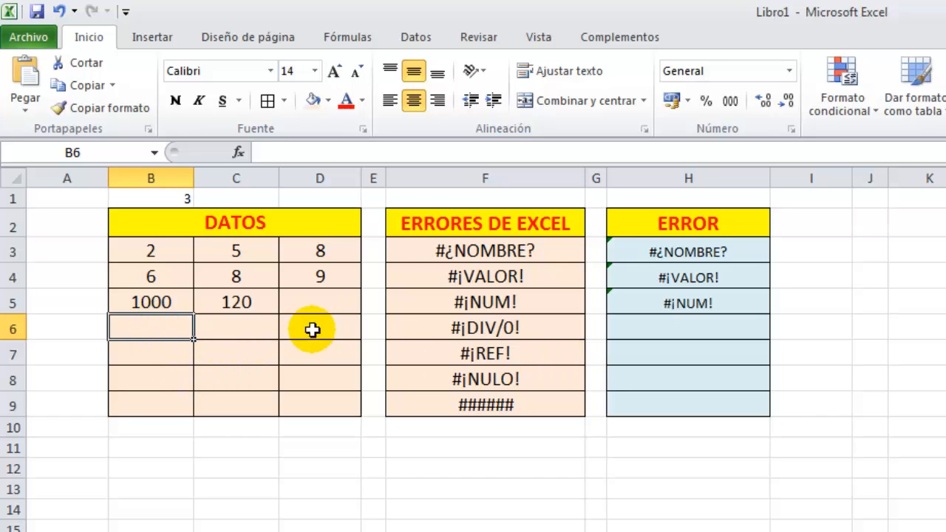
{"action": "left_click", "coordinate": [670, 335]}
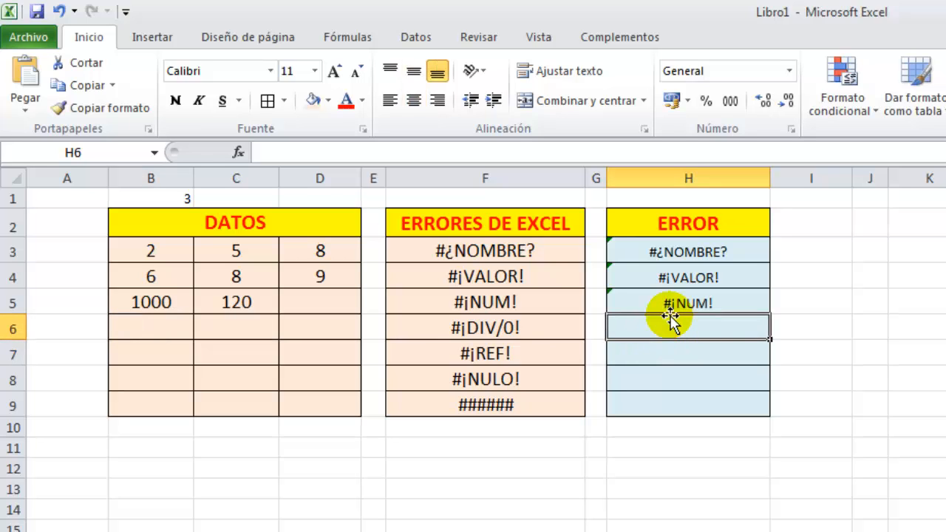
{"action": "type", "text": "=5/"}
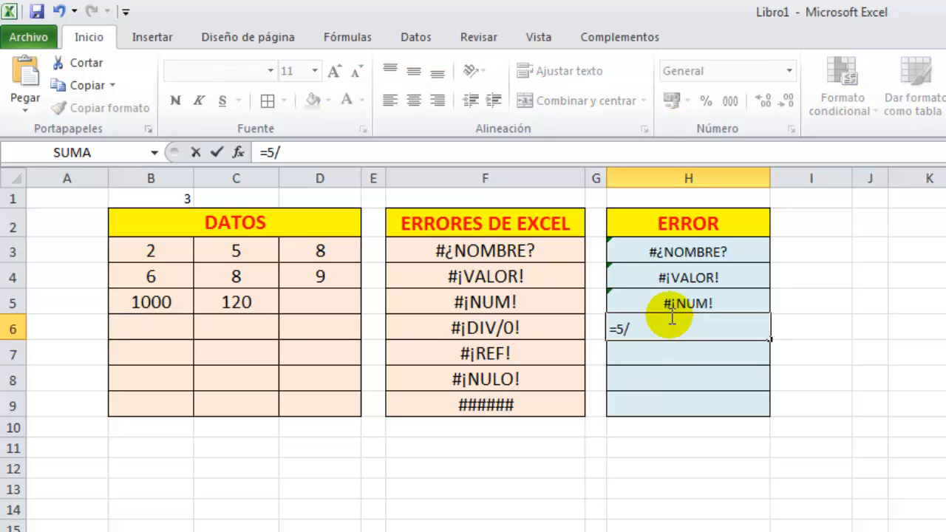
{"action": "type", "text": "0"}
{"action": "key", "text": "Return"}
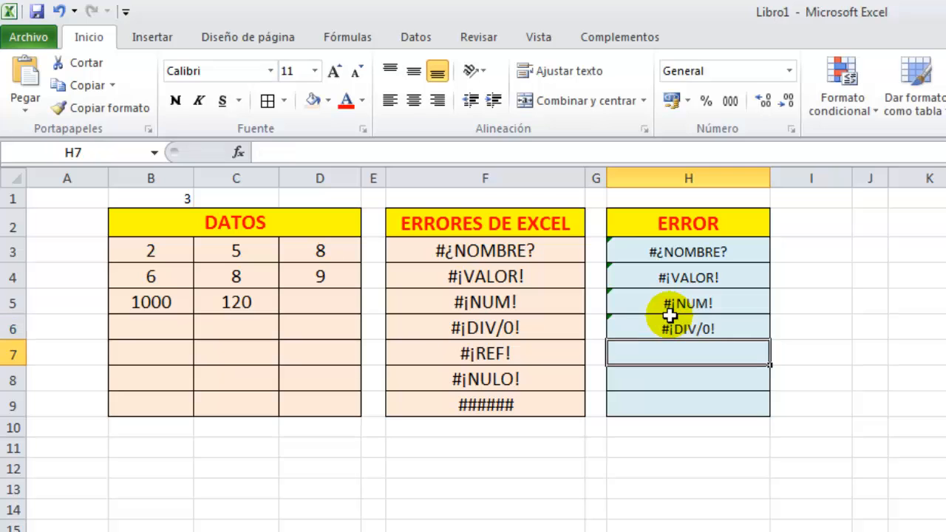
{"action": "left_click", "coordinate": [658, 330]}
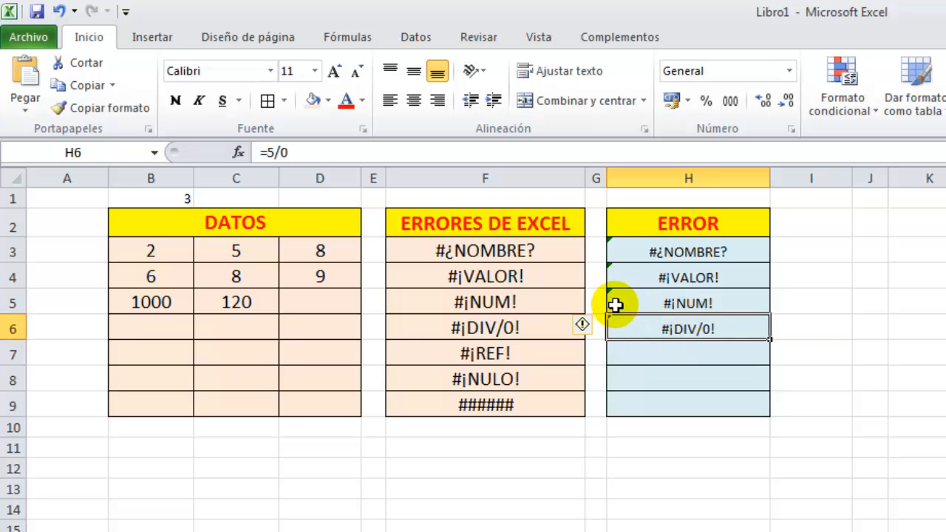
{"action": "key", "text": "Delete"}
Enter the sample value 5 in B6 of the DATOS table for the #¡DIV/0! example.
{"action": "key", "text": "Left"}
{"action": "key", "text": "Left"}
{"action": "key", "text": "Left"}
{"action": "key", "text": "Left"}
{"action": "key", "text": "Left"}
{"action": "key", "text": "Left"}
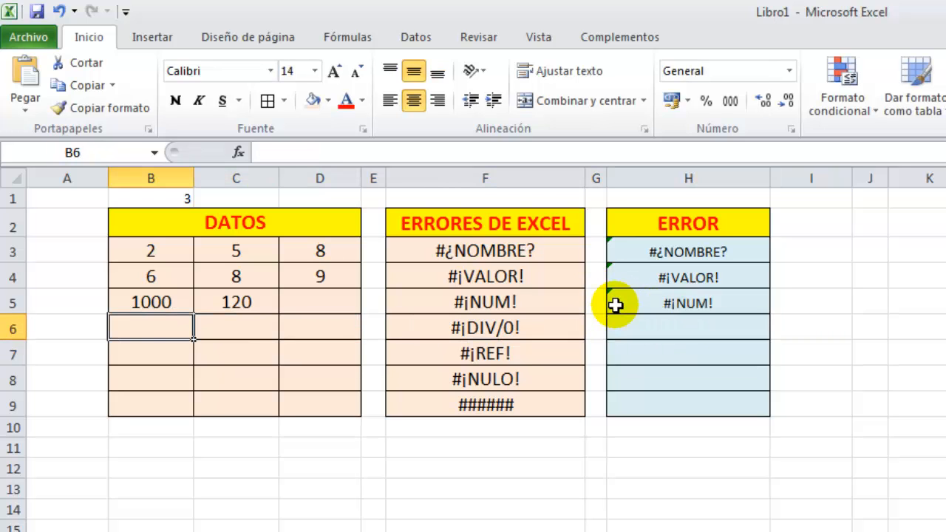
{"action": "type", "text": "5"}
{"action": "key", "text": "Right"}
Enter the formula =B6/0 in H6 to divide the sample value by zero.
{"action": "key", "text": "Right"}
{"action": "key", "text": "Right"}
{"action": "key", "text": "Right"}
{"action": "key", "text": "Right"}
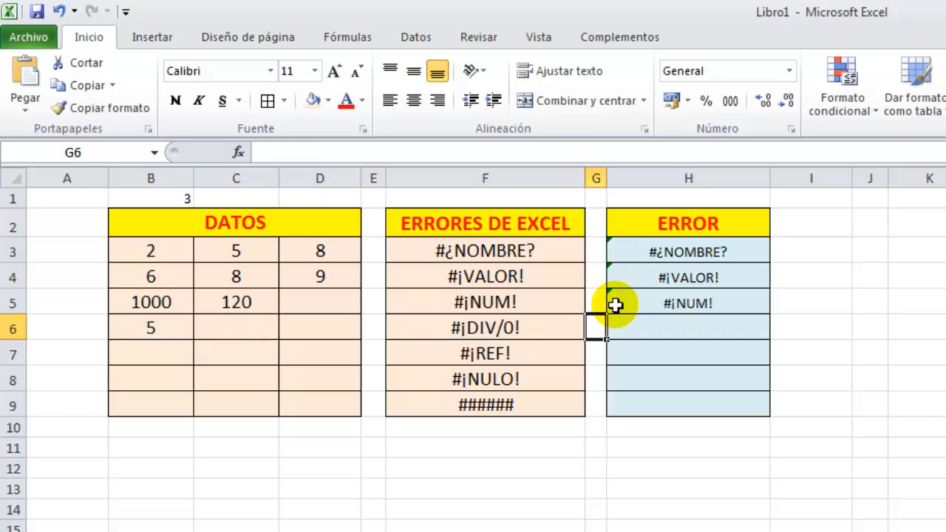
{"action": "key", "text": "Right"}
{"action": "type", "text": "="}
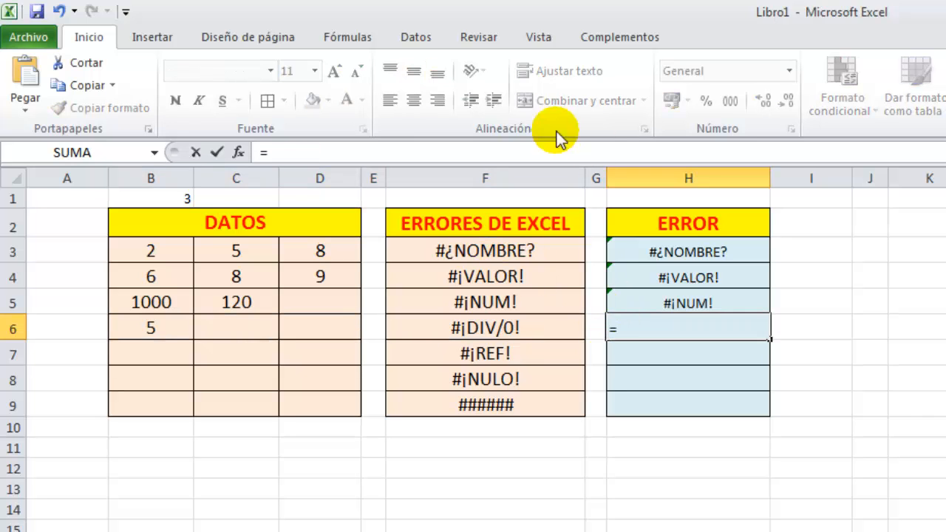
{"action": "left_click", "coordinate": [102, 328]}
{"action": "left_click", "coordinate": [131, 328]}
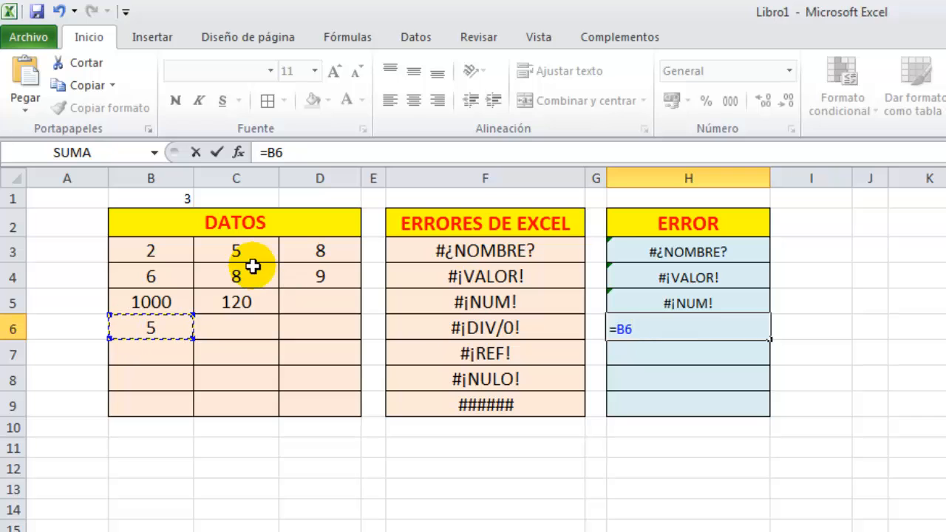
{"action": "type", "text": "/0"}
{"action": "key", "text": "Return"}
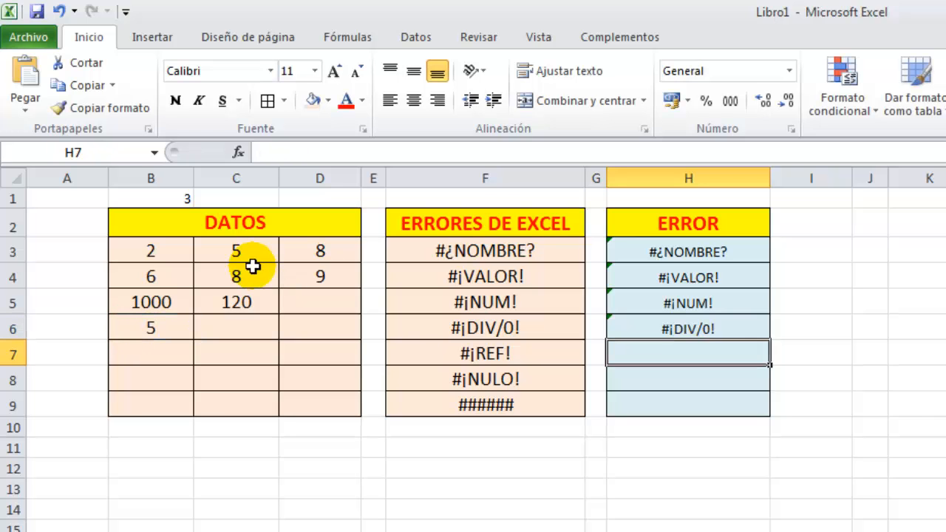
{"action": "left_click", "coordinate": [721, 334]}
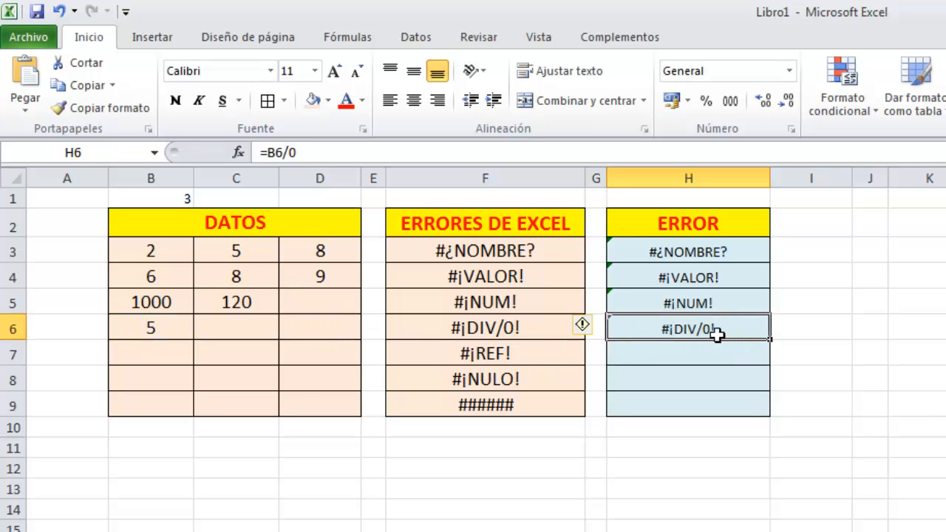
Enter the sample values 5, 7 and 2 in B7, C7 and D7 for the #¡REF! example.
{"action": "left_click", "coordinate": [651, 357]}
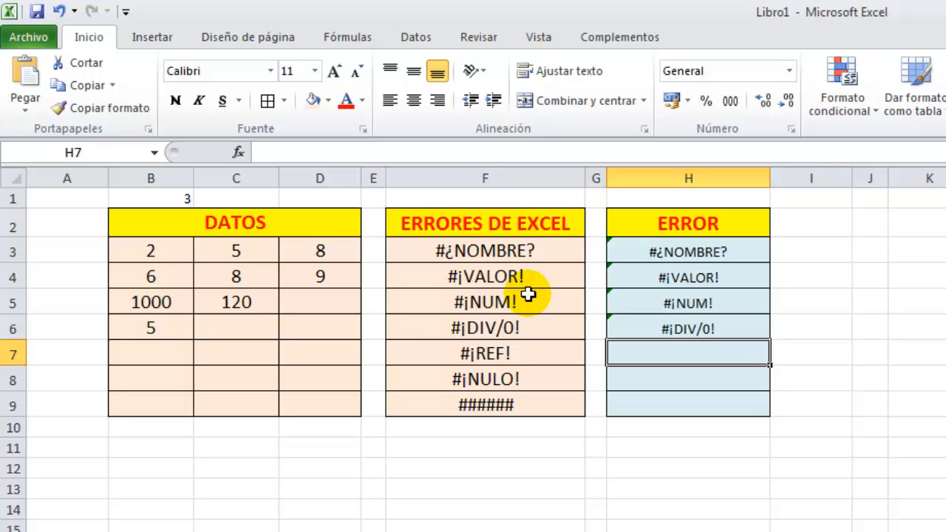
{"action": "left_click", "coordinate": [165, 352]}
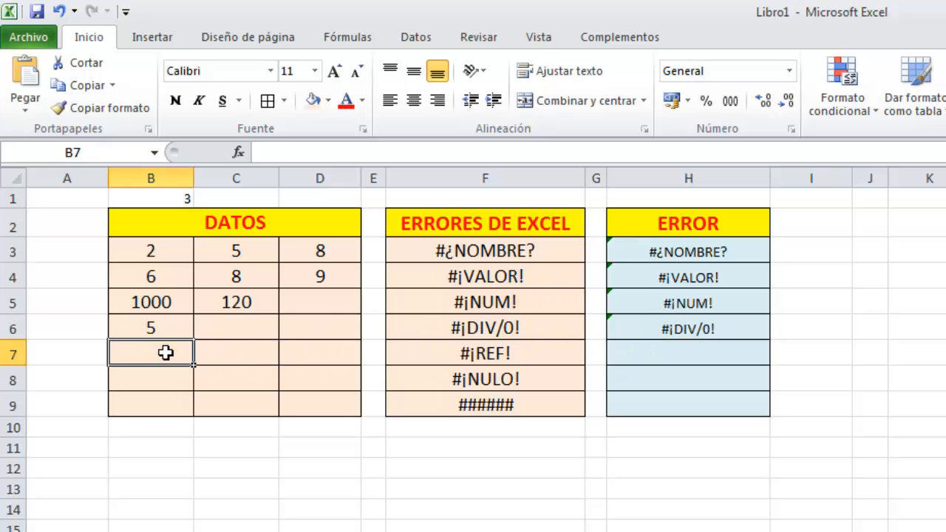
{"action": "type", "text": "5"}
{"action": "key", "text": "Tab"}
{"action": "type", "text": "7"}
{"action": "key", "text": "Tab"}
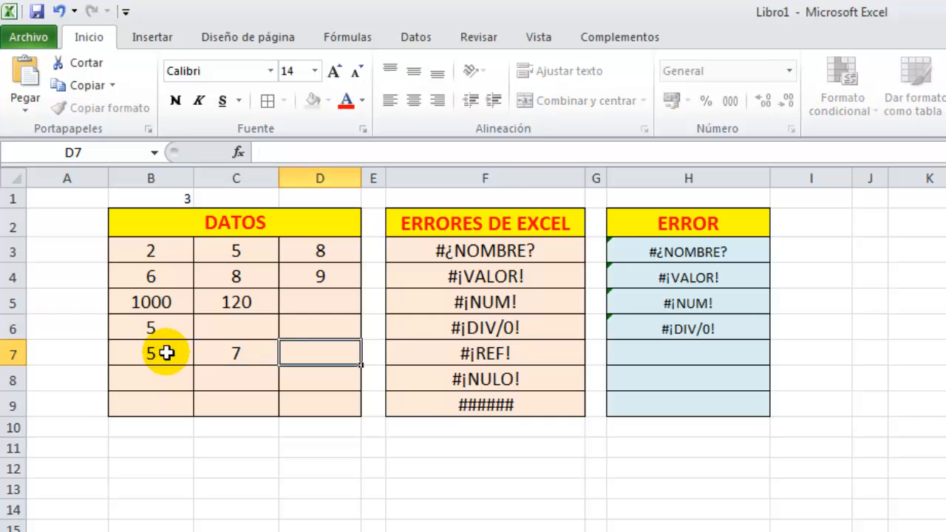
{"action": "type", "text": "2"}
{"action": "key", "text": "Tab"}
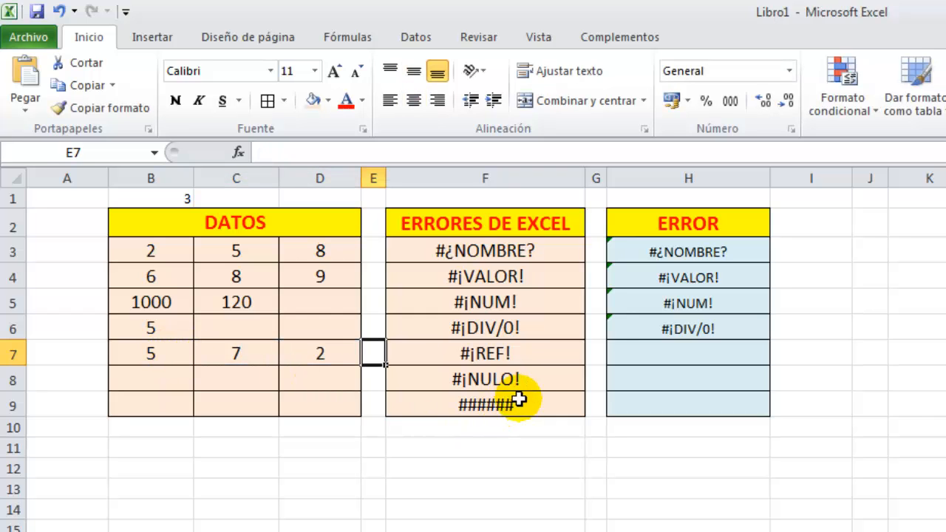
Enter the formula =SUMA(B7:F7) in H7 so the summed range includes the #¡REF! cell.
{"action": "left_click", "coordinate": [635, 345]}
{"action": "type", "text": "=S"}
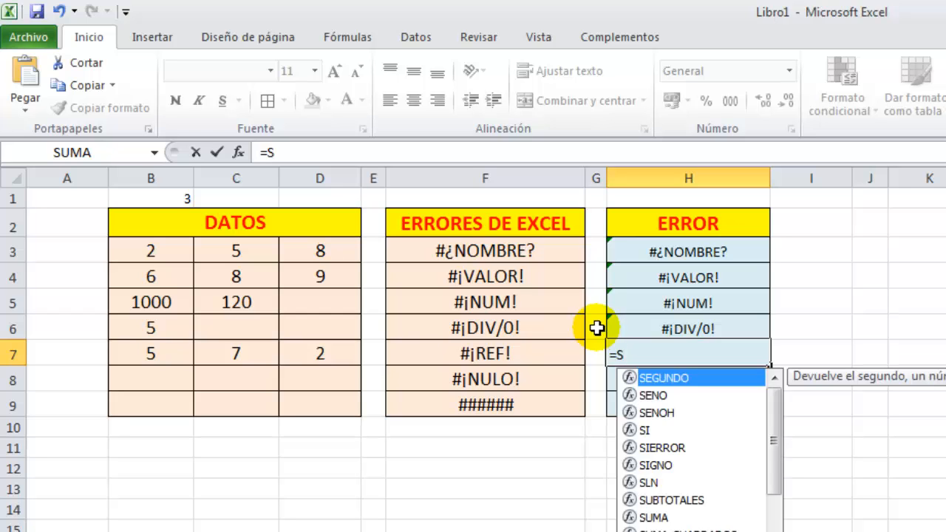
{"action": "type", "text": "U"}
{"action": "double_click", "coordinate": [688, 396]}
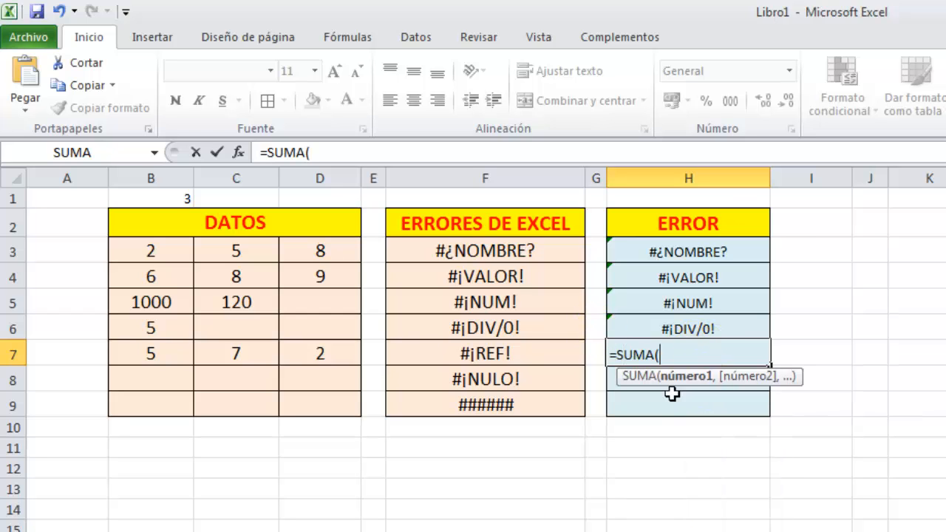
{"action": "left_click_drag", "start_coordinate": [159, 352], "coordinate": [507, 363]}
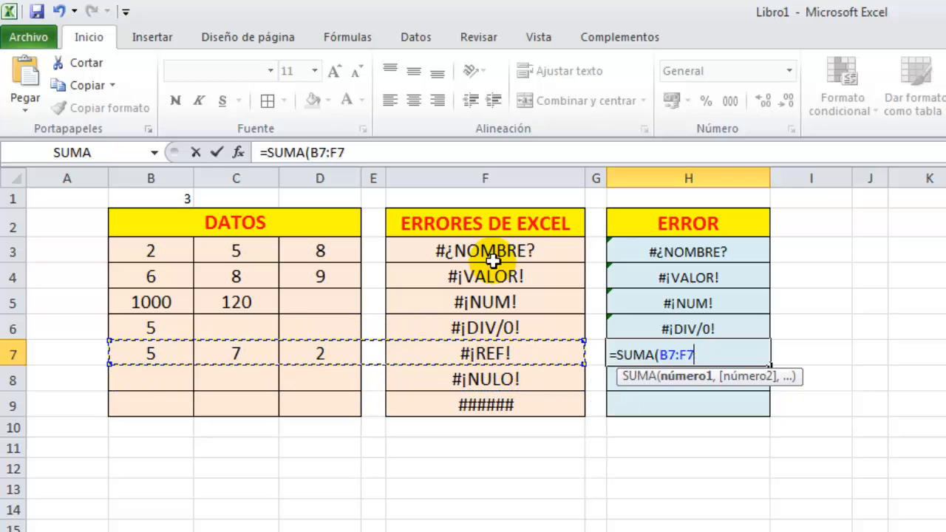
{"action": "type", "text": ")"}
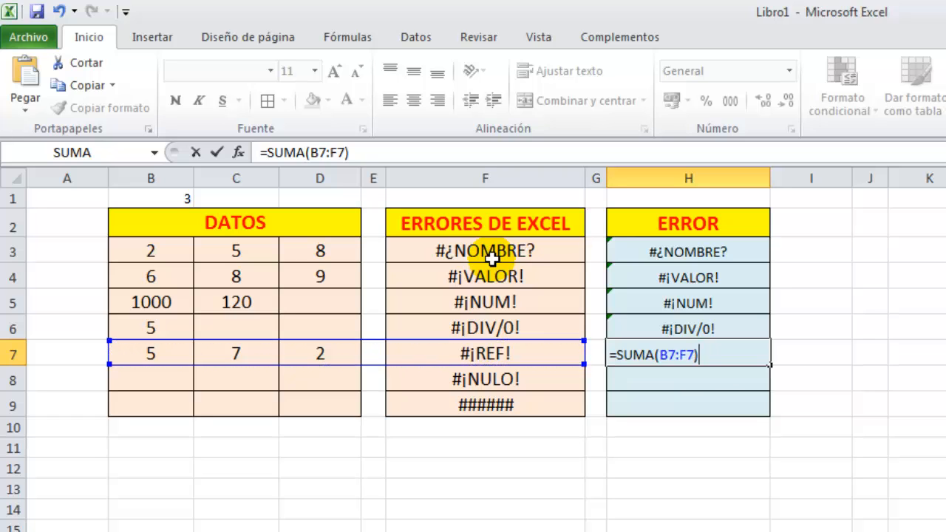
{"action": "key", "text": "Return"}
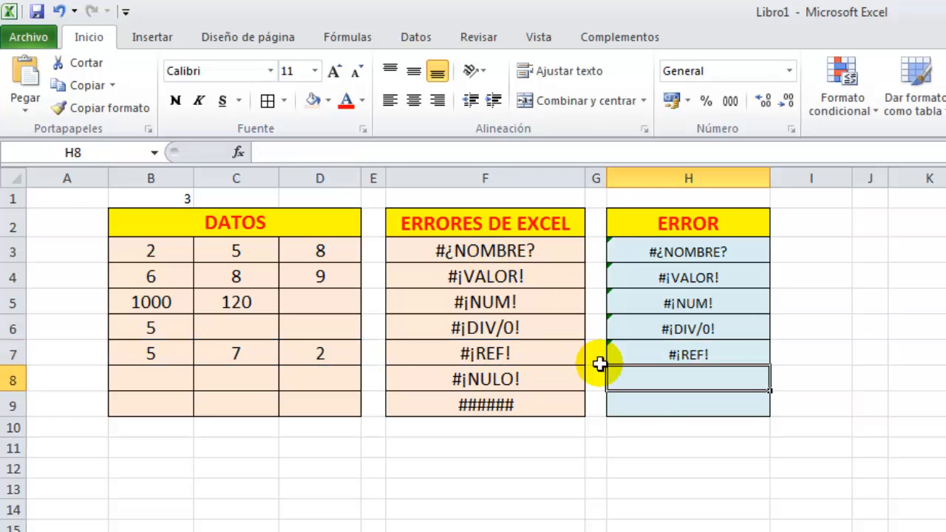
{"action": "left_click", "coordinate": [682, 357]}
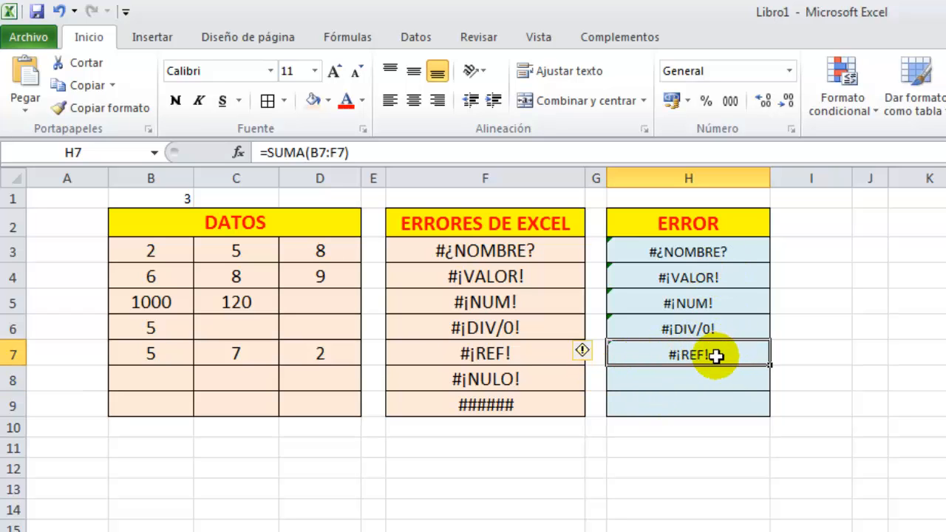
Enter the sample values 5, 8 and 3 in B8, C8 and D8 for the #¡NULO! example.
{"action": "left_click", "coordinate": [681, 382]}
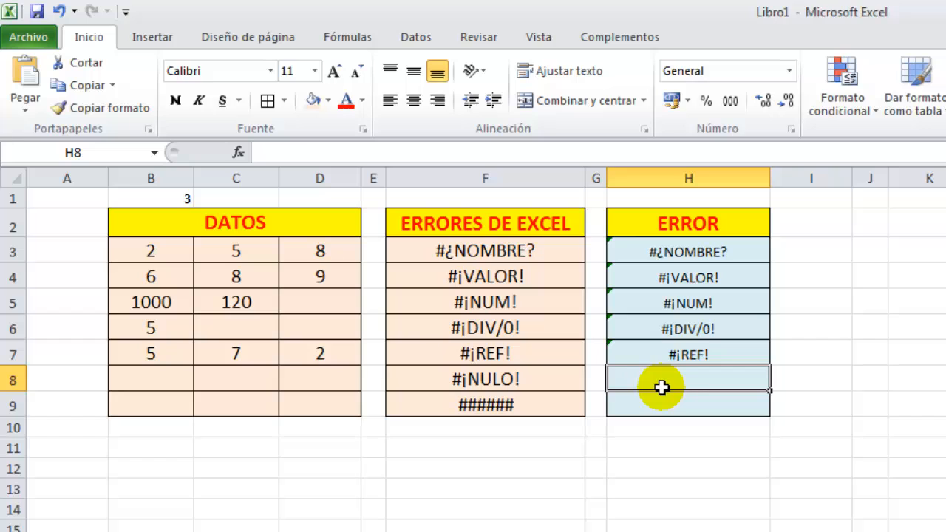
{"action": "key", "text": "Left"}
{"action": "key", "text": "Left"}
{"action": "key", "text": "Left"}
{"action": "key", "text": "Left"}
{"action": "key", "text": "Left"}
{"action": "key", "text": "Left"}
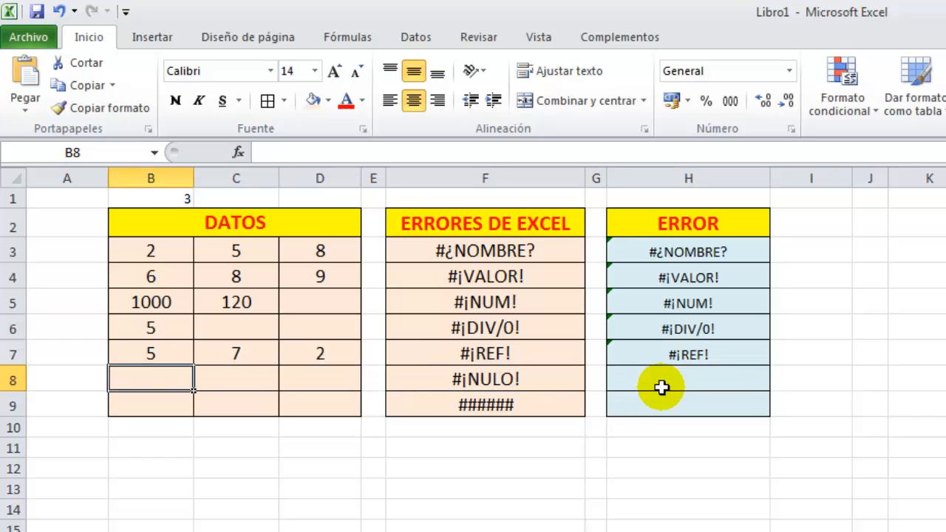
{"action": "type", "text": "5"}
{"action": "key", "text": "Tab"}
{"action": "type", "text": "8"}
{"action": "key", "text": "Tab"}
{"action": "type", "text": "3"}
{"action": "key", "text": "Tab"}
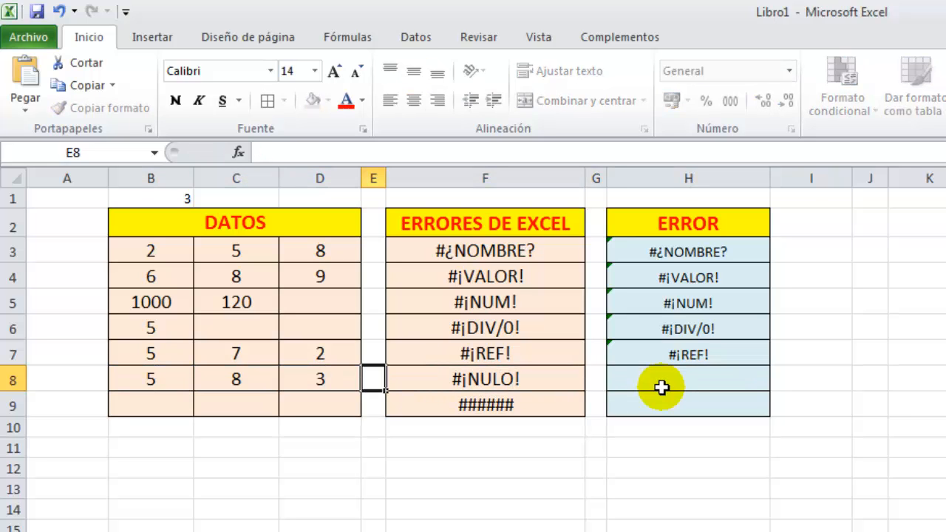
Enter =SUMA(B7:D7 B8:D8) in H8, separating the two ranges with only a space.
{"action": "left_click", "coordinate": [661, 387]}
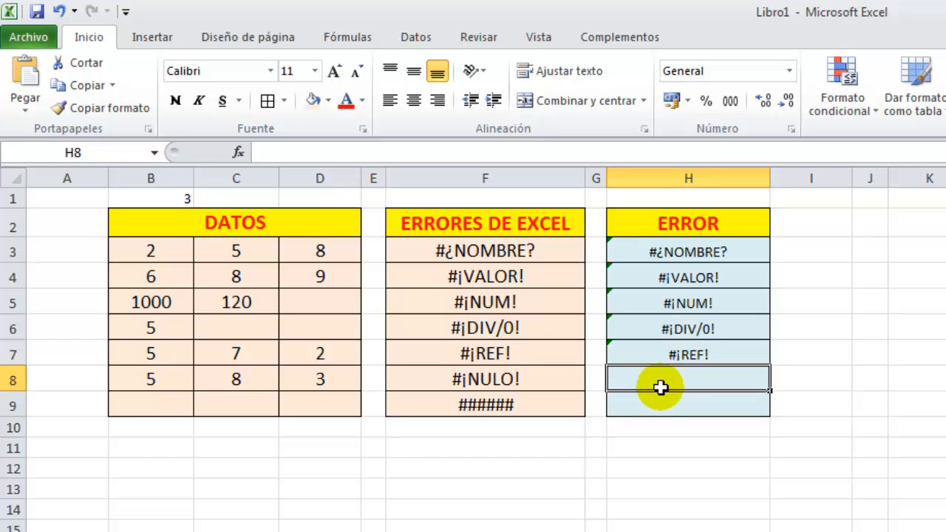
{"action": "type", "text": "=SUM"}
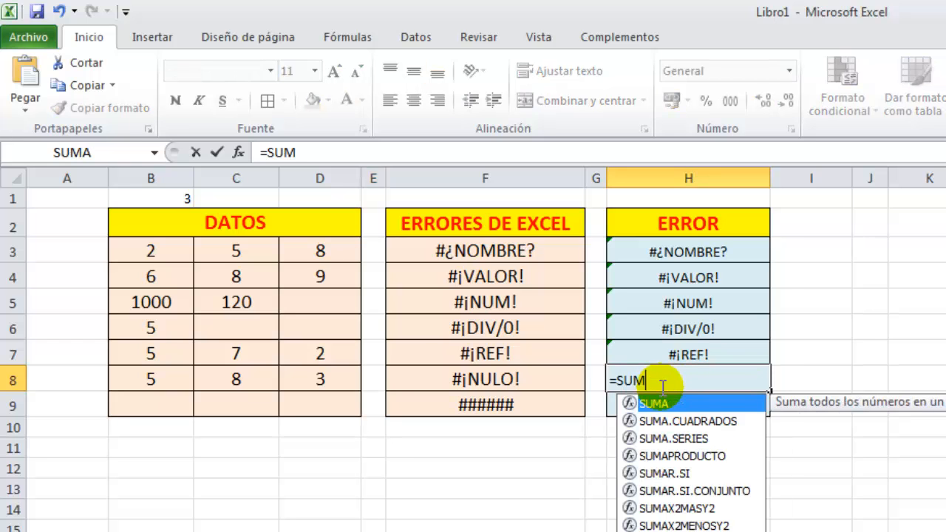
{"action": "double_click", "coordinate": [630, 403]}
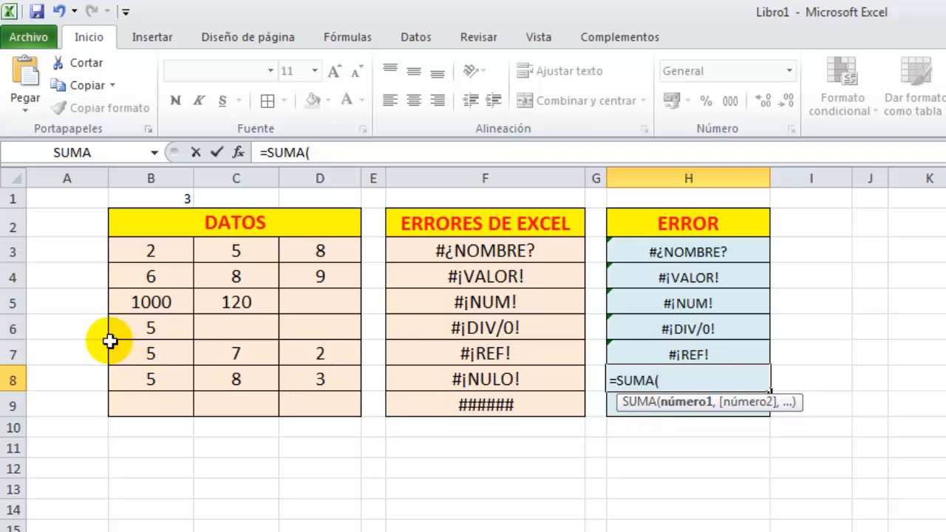
{"action": "left_click_drag", "start_coordinate": [111, 344], "coordinate": [325, 370]}
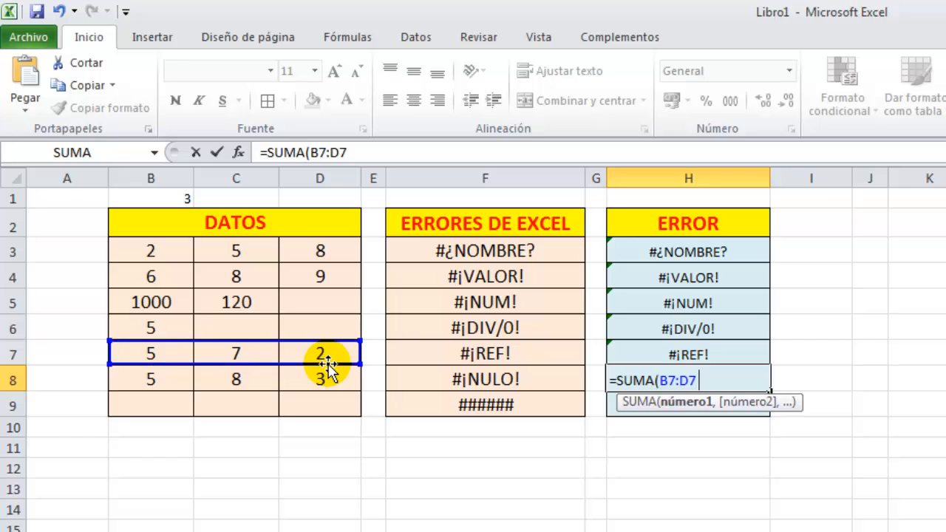
{"action": "left_click_drag", "start_coordinate": [138, 384], "coordinate": [317, 391]}
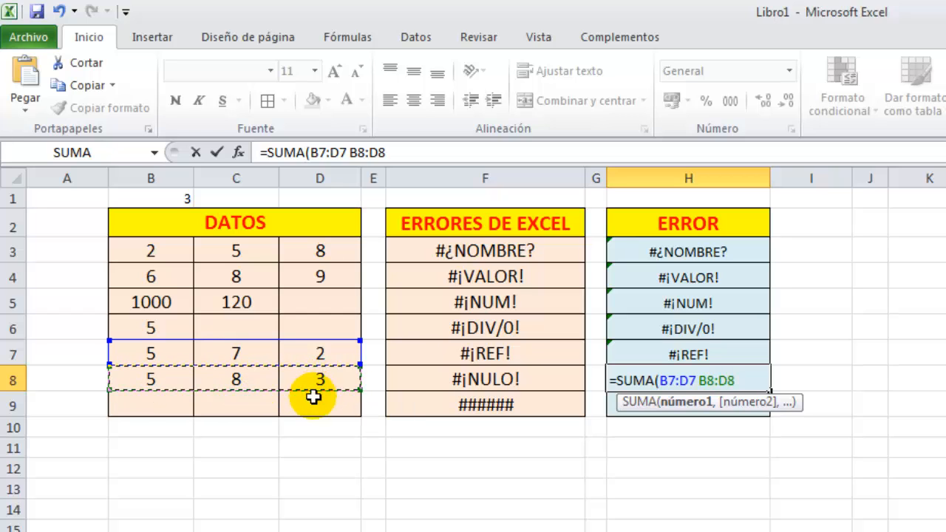
{"action": "type", "text": ")"}
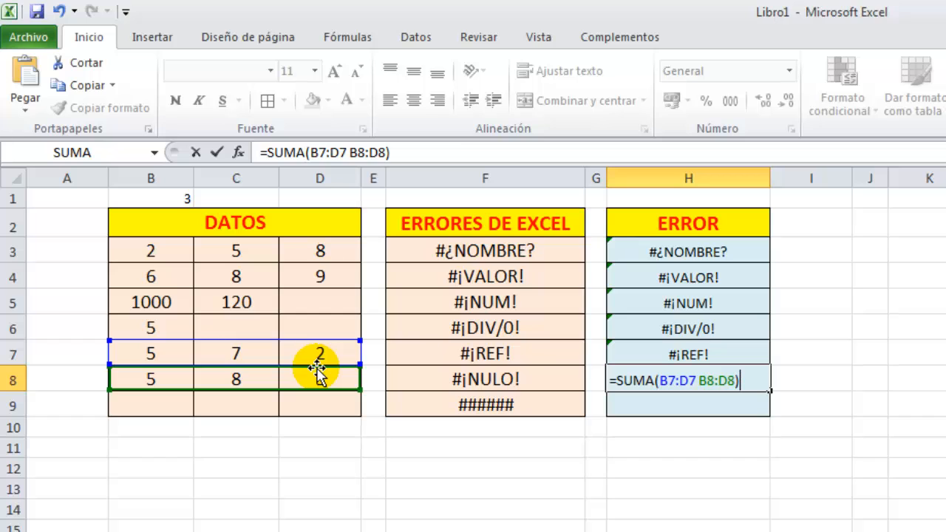
{"action": "key", "text": "Return"}
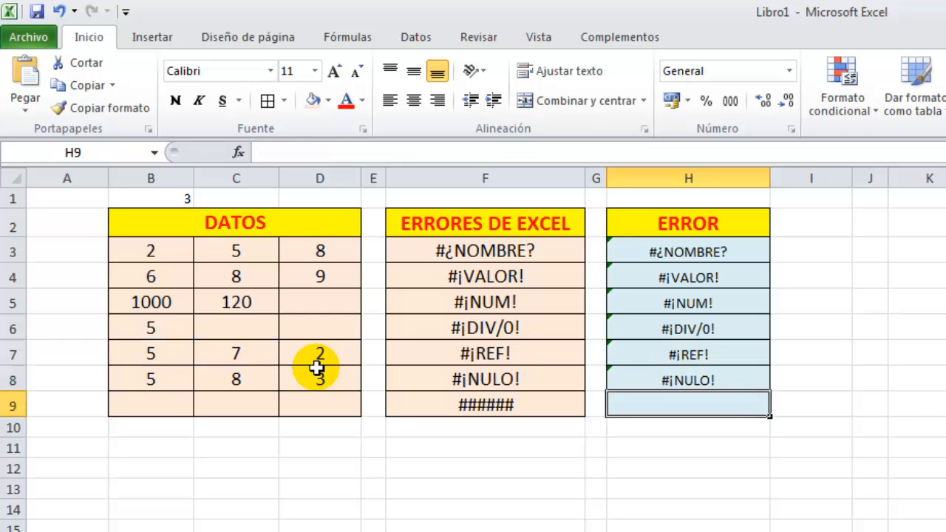
{"action": "left_click", "coordinate": [693, 380]}
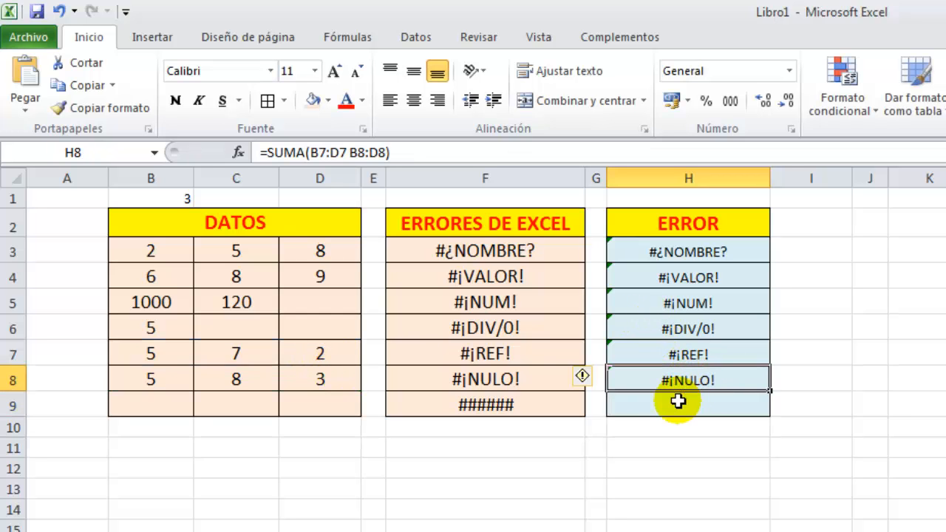
{"action": "left_click", "coordinate": [678, 403]}
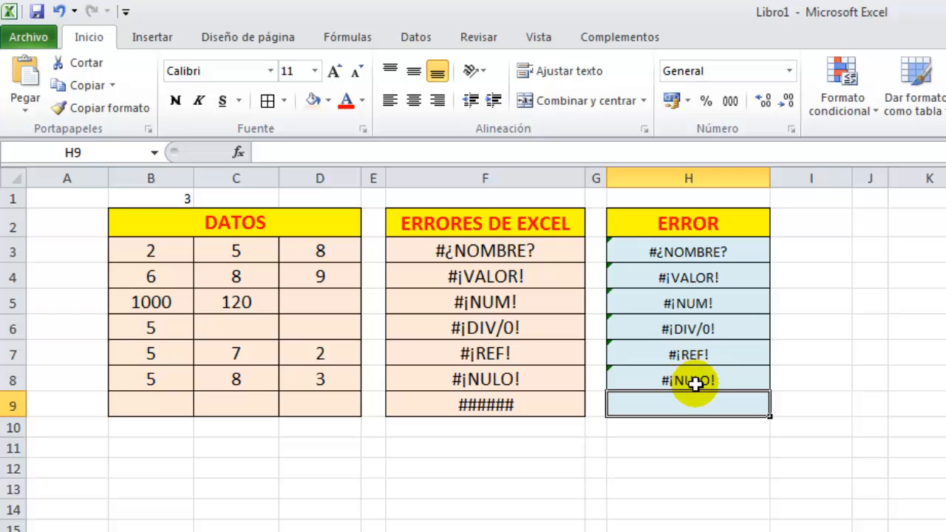
{"action": "left_click", "coordinate": [690, 381]}
{"action": "left_click", "coordinate": [674, 404]}
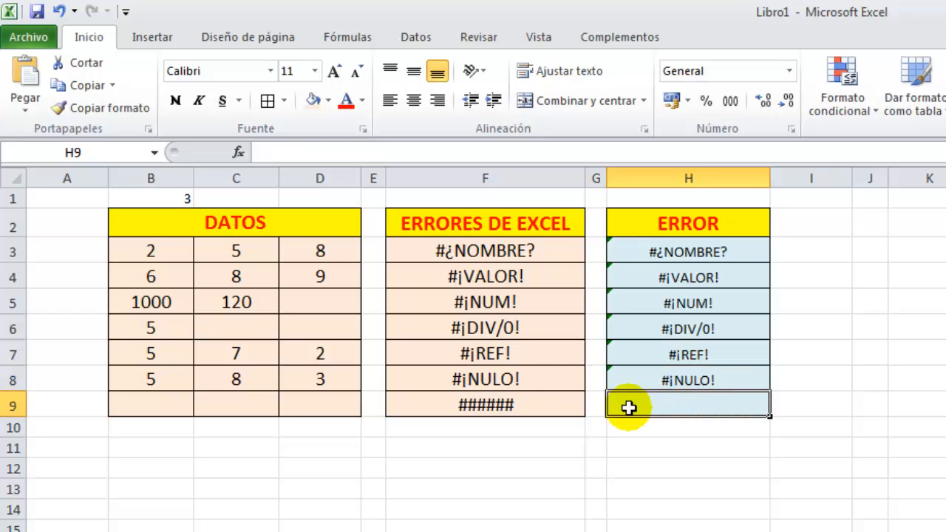
Enter the sample values 1525, 2530 and 482210 in B9, C9 and D9 for the ###### example.
{"action": "left_click", "coordinate": [475, 405]}
{"action": "left_click", "coordinate": [159, 405]}
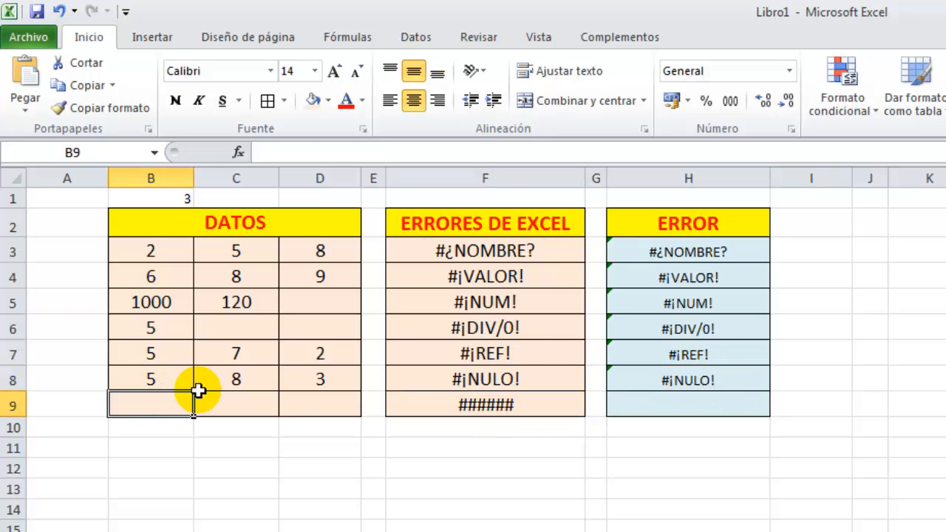
{"action": "type", "text": "1525"}
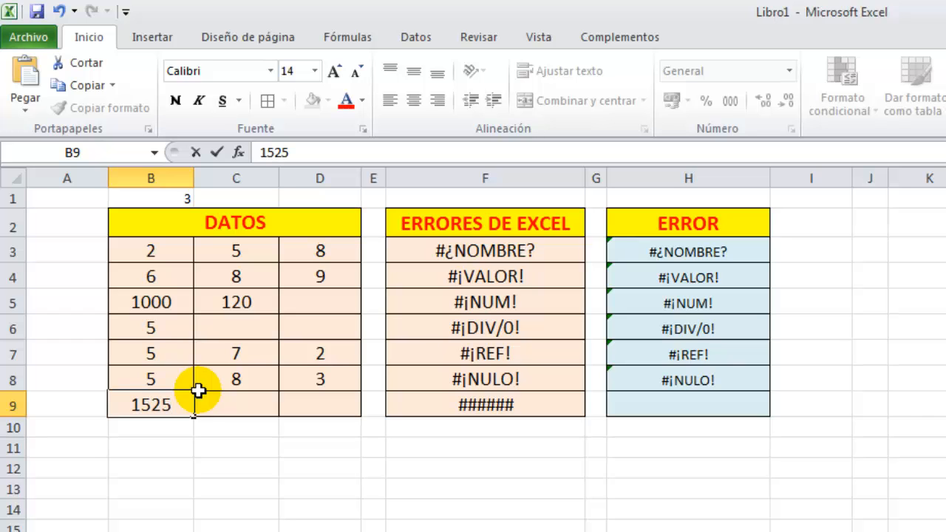
{"action": "key", "text": "Tab"}
{"action": "type", "text": "2530"}
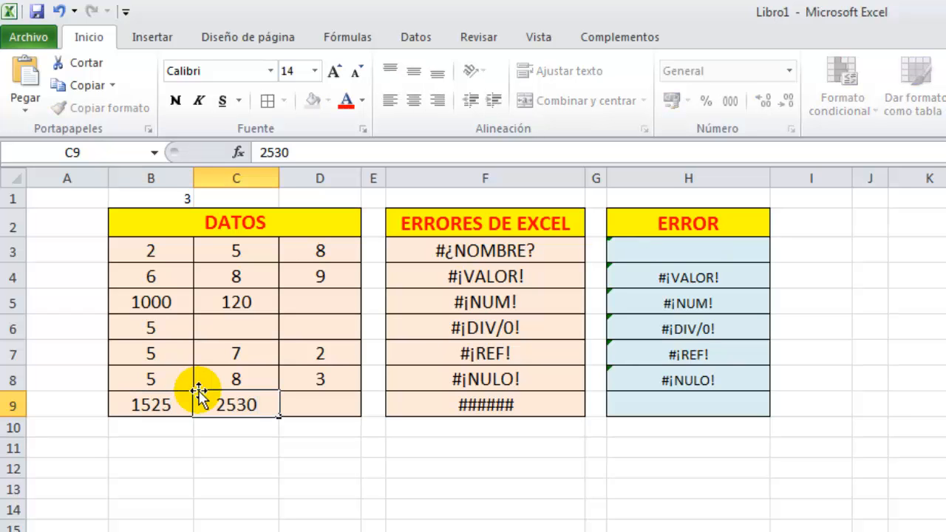
{"action": "key", "text": "Tab"}
{"action": "type", "text": "48221"}
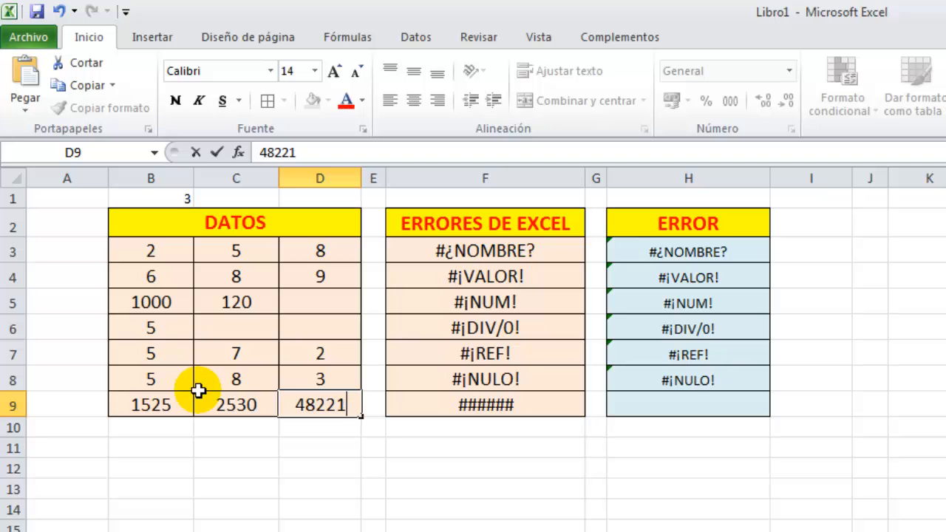
{"action": "type", "text": "0"}
{"action": "left_click", "coordinate": [715, 409]}
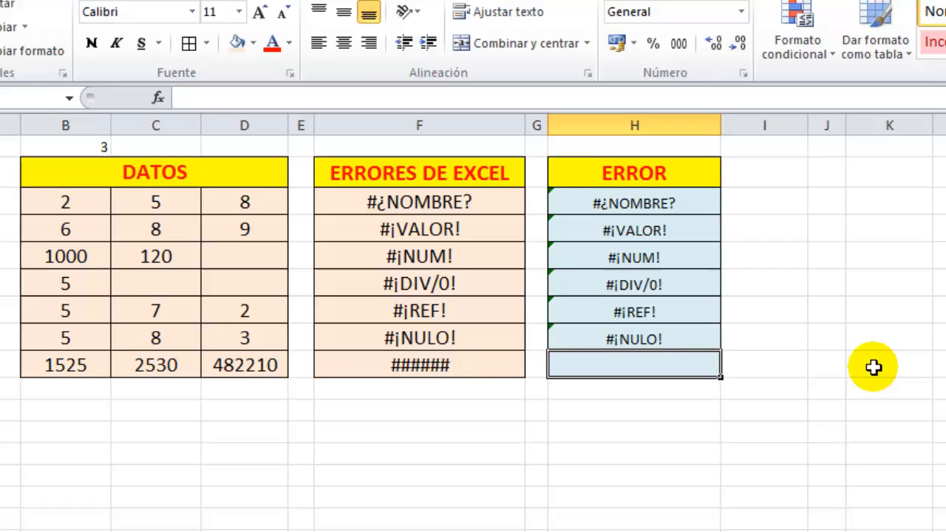
Enter the formula =SUMA(B9:D9) in K9 to add up the last row of the DATOS table.
{"action": "left_click", "coordinate": [874, 367]}
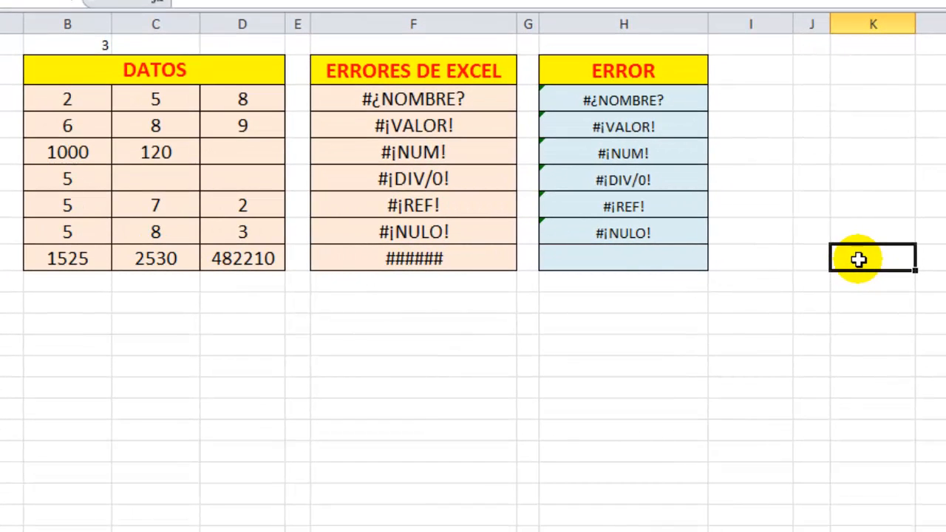
{"action": "type", "text": "="}
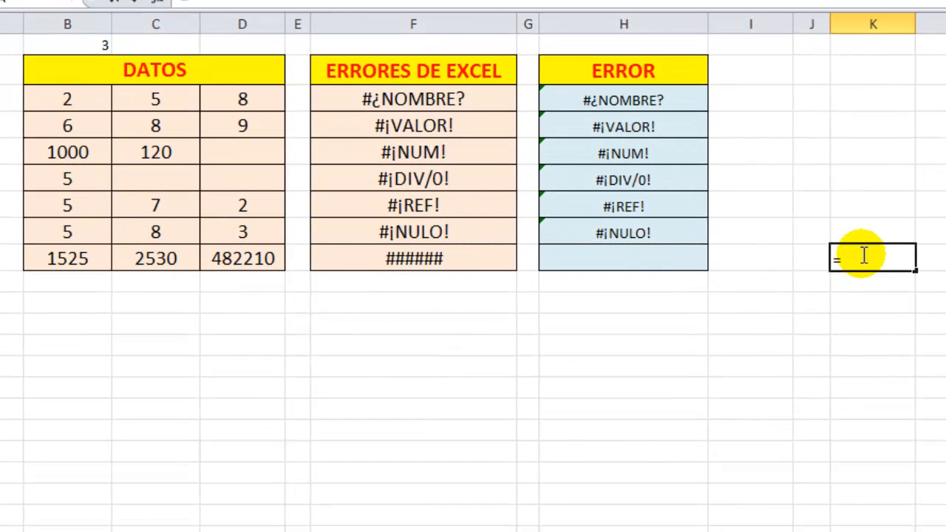
{"action": "type", "text": "SUM"}
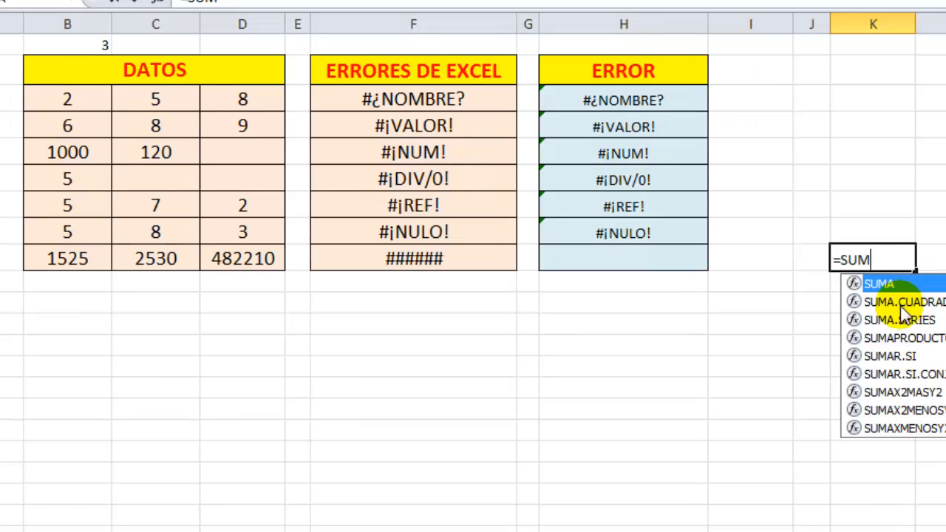
{"action": "double_click", "coordinate": [893, 282]}
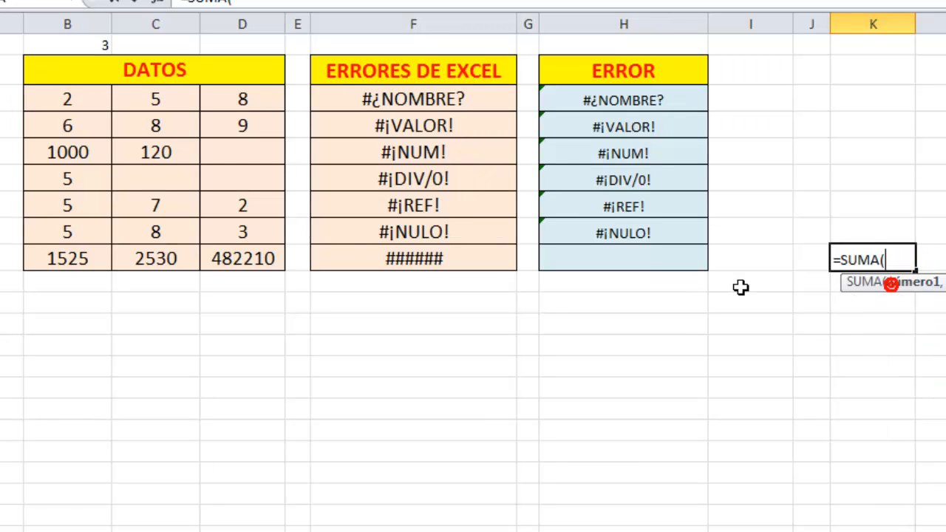
{"action": "left_click_drag", "start_coordinate": [99, 268], "coordinate": [230, 249]}
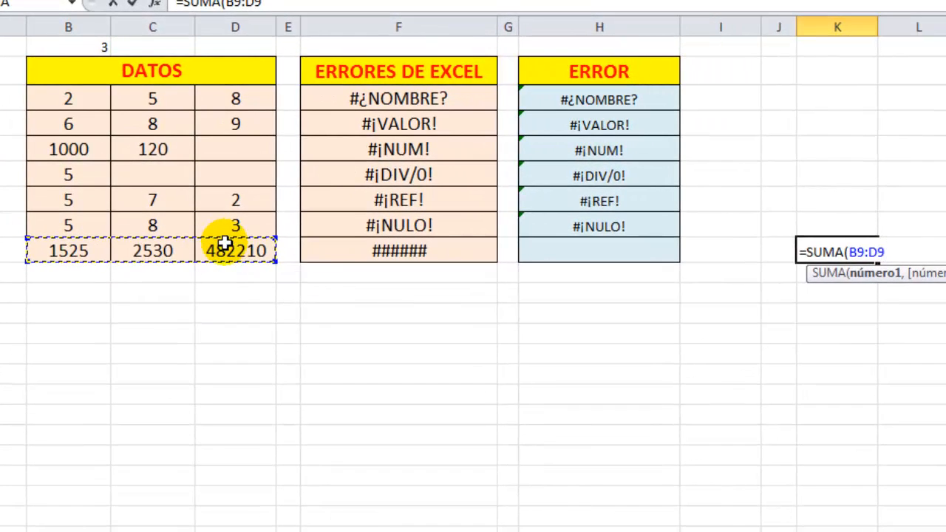
{"action": "type", "text": ")"}
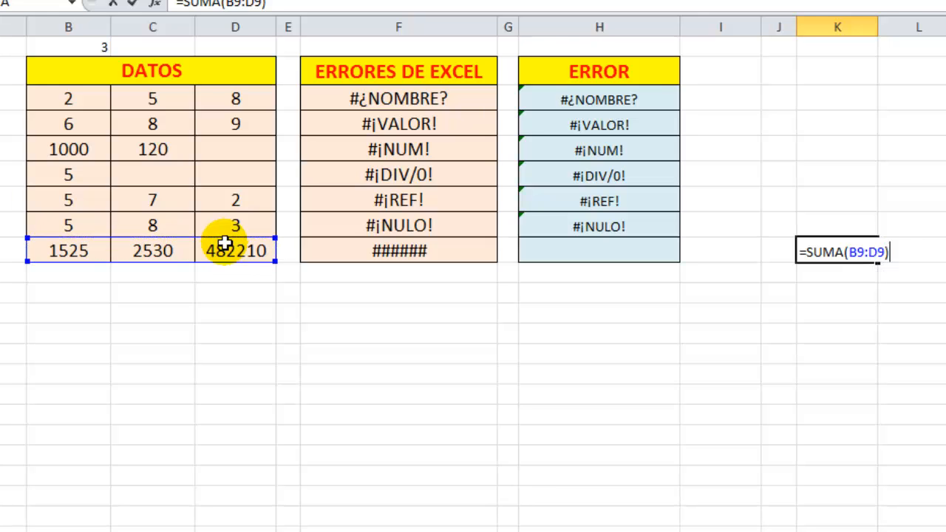
{"action": "key", "text": "Return"}
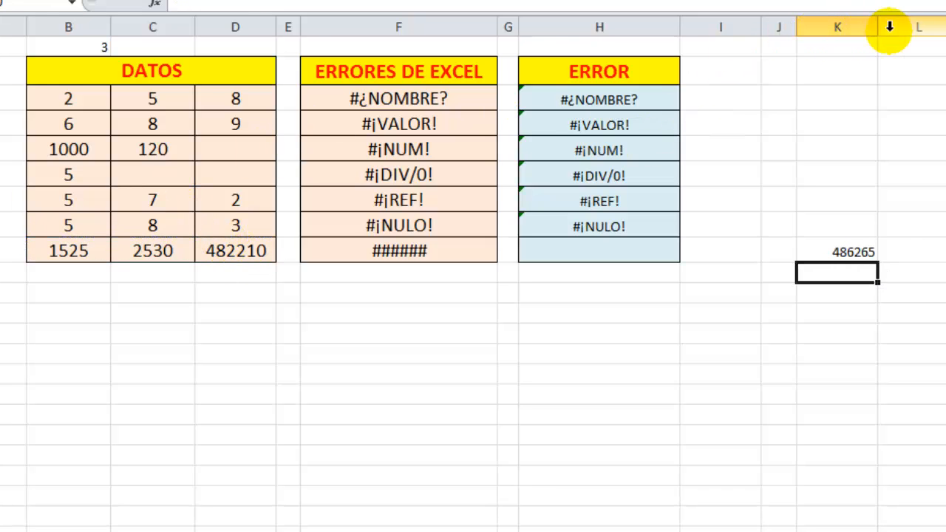
Narrow column K until it is too small for the sum in K9, and select that cell.
{"action": "left_click", "coordinate": [870, 45]}
{"action": "left_click_drag", "start_coordinate": [877, 26], "coordinate": [847, 49]}
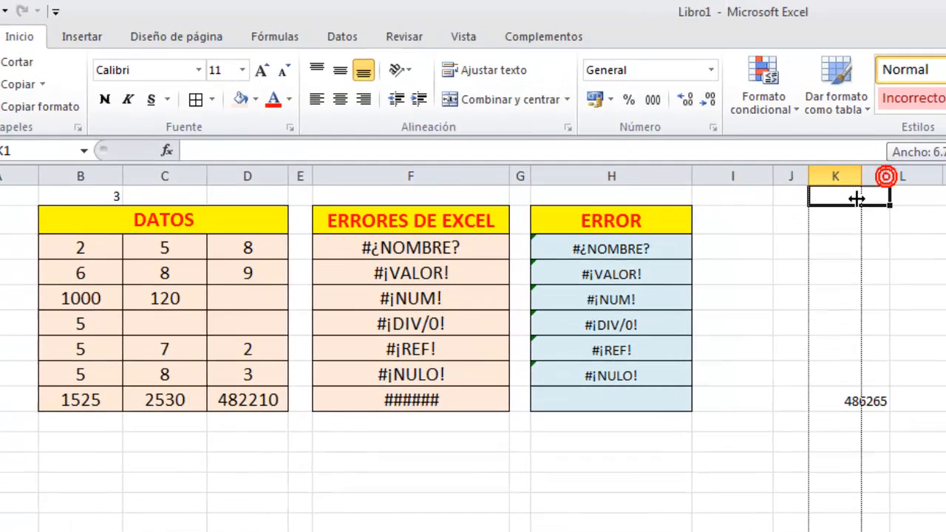
{"action": "left_click_drag", "start_coordinate": [857, 199], "coordinate": [850, 183]}
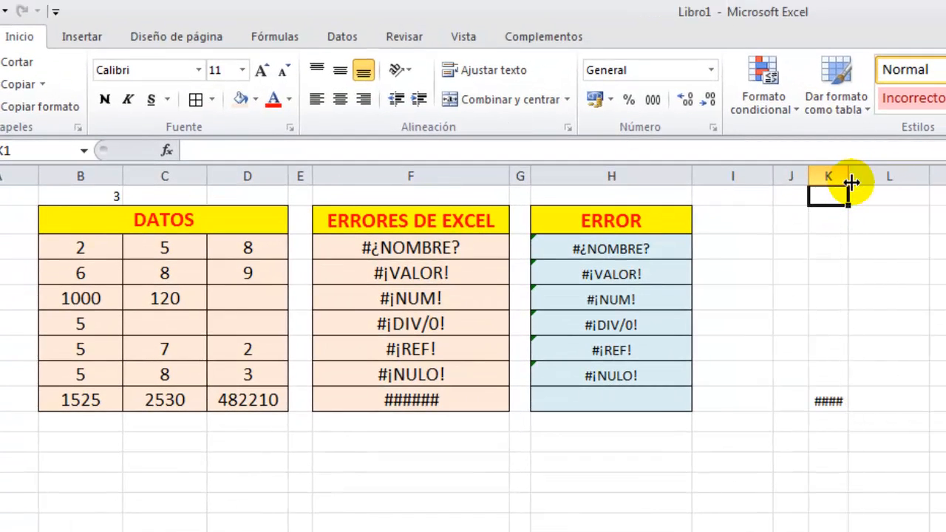
{"action": "left_click", "coordinate": [828, 405]}
{"action": "left_click", "coordinate": [434, 401]}
{"action": "left_click", "coordinate": [831, 404]}
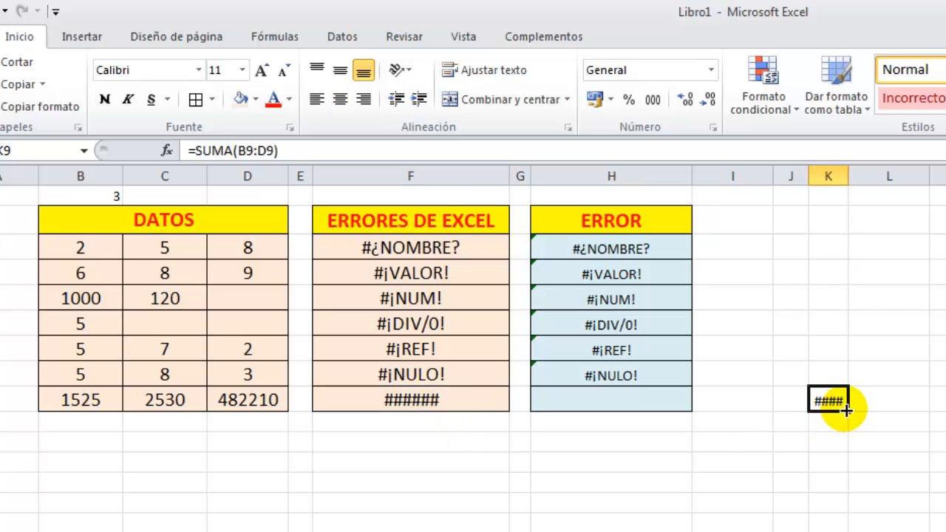
Widen column K again and auto-fit its width to the sum in K9.
{"action": "left_click_drag", "start_coordinate": [848, 180], "coordinate": [893, 178]}
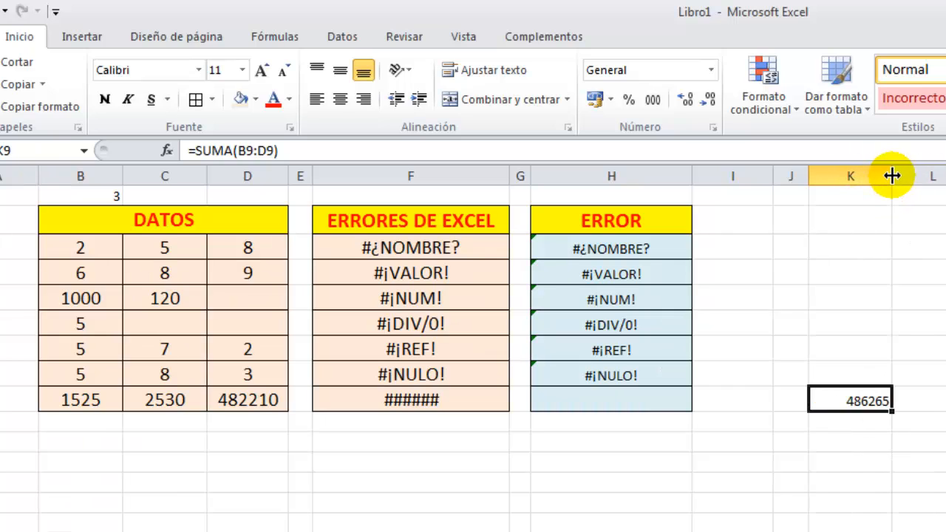
{"action": "double_click", "coordinate": [892, 175]}
{"action": "left_click", "coordinate": [845, 402]}
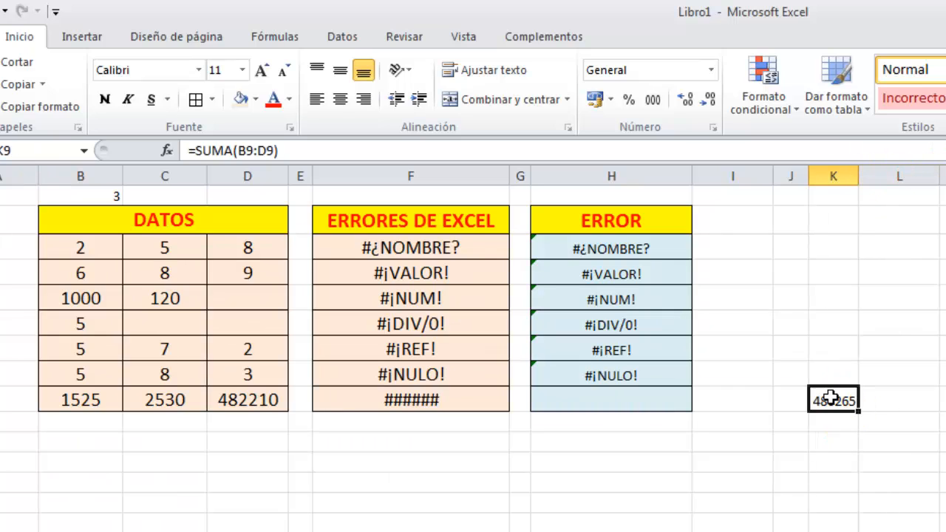